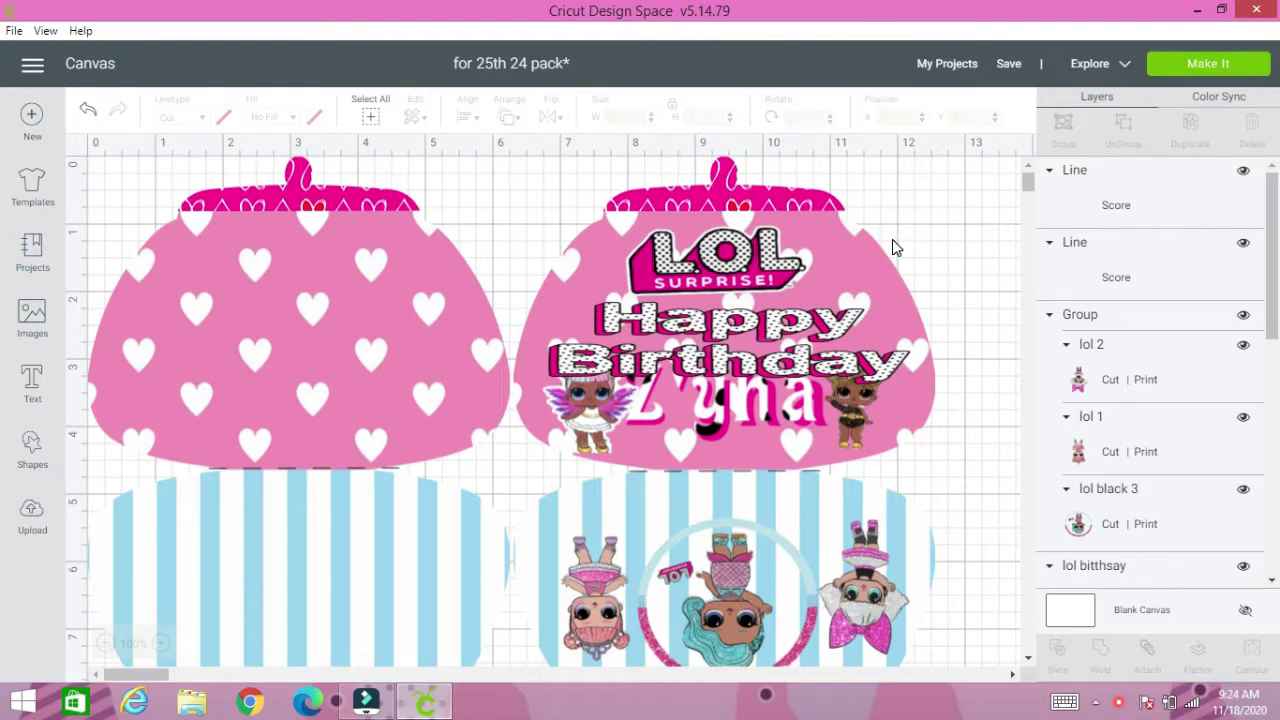
# - Nudge the Happy Birthday text slightly upward, then deselect it
pyautogui.click(739, 322)
pyautogui.moveTo(739, 322); pyautogui.dragTo(739, 312)
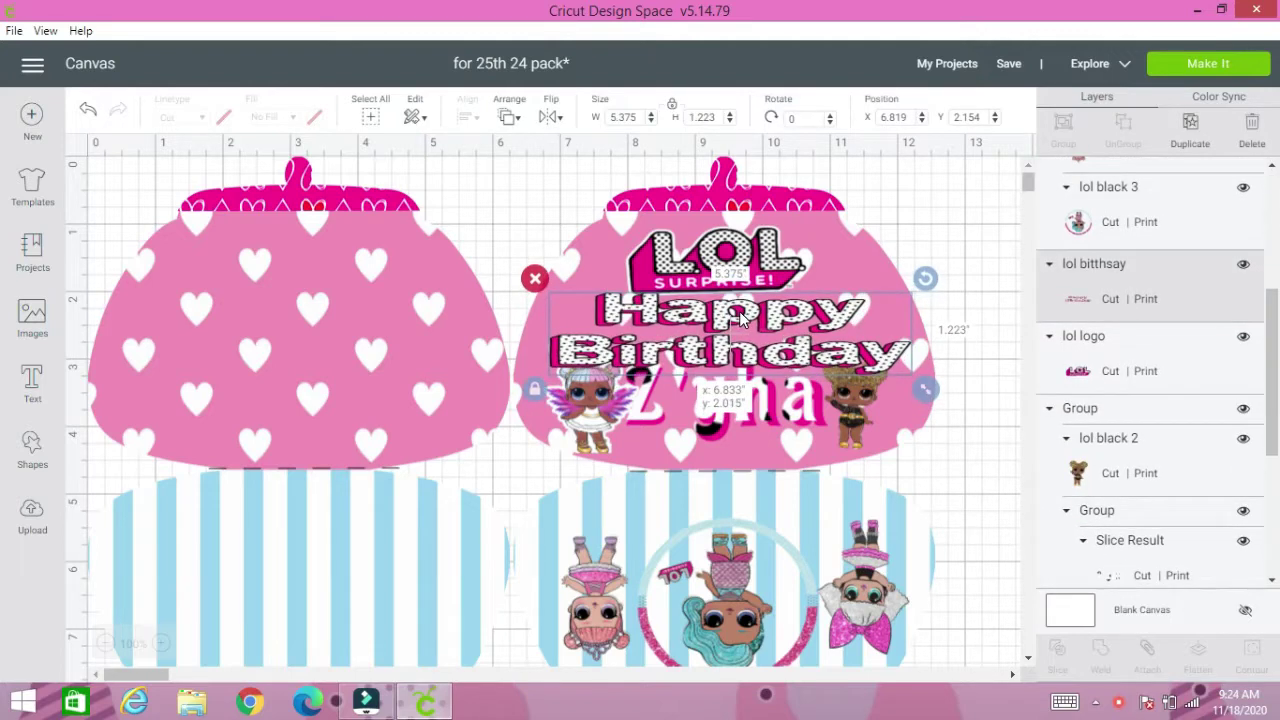
pyautogui.click(563, 200)
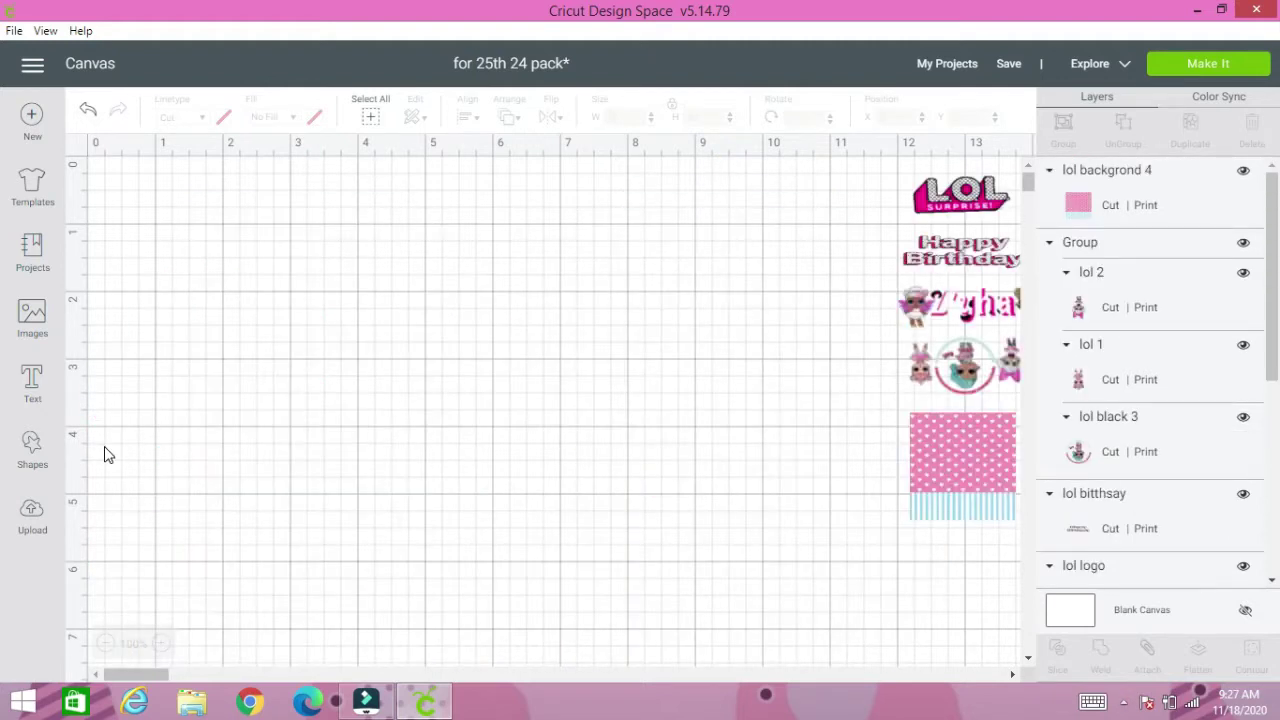
# - Search the image library for 'purse'
pyautogui.click(33, 325)
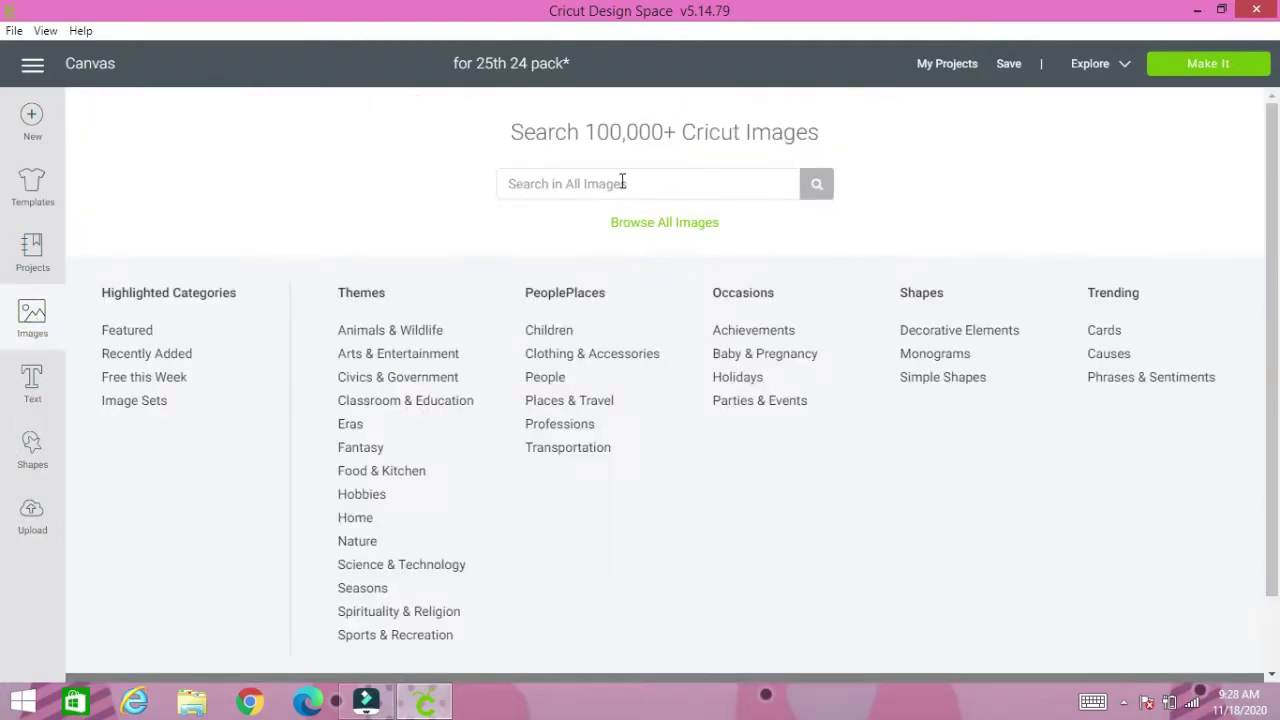
pyautogui.click(620, 181)
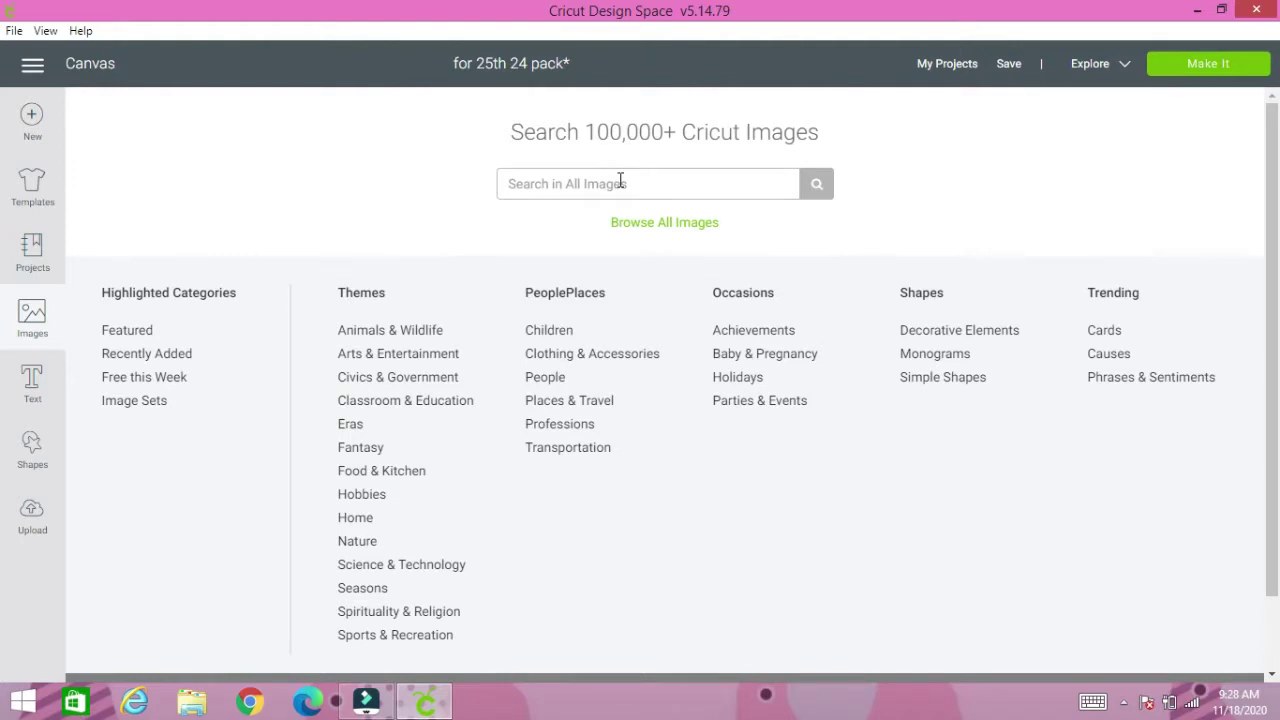
pyautogui.write('purse')
pyautogui.press('Return')
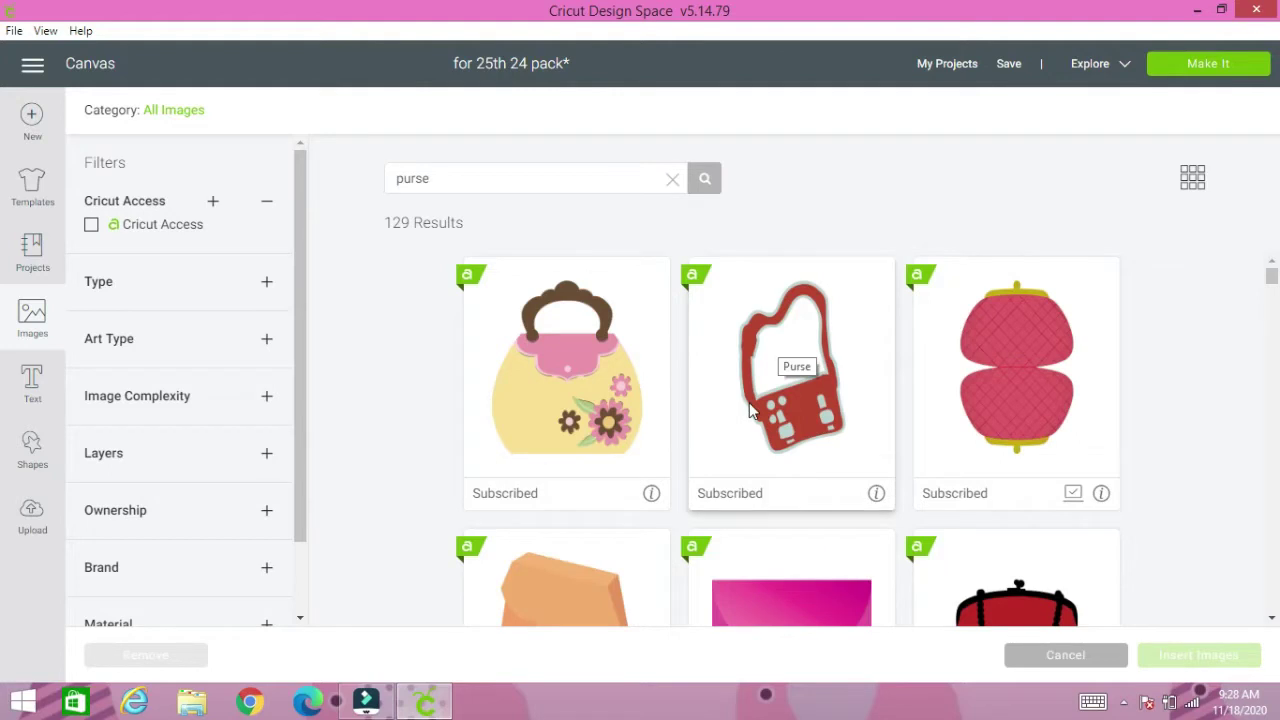
# - Browse the purse results and pick the pink quilted two-part purse
pyautogui.scroll(-4, 752, 410)
pyautogui.scroll(-2, 757, 420)
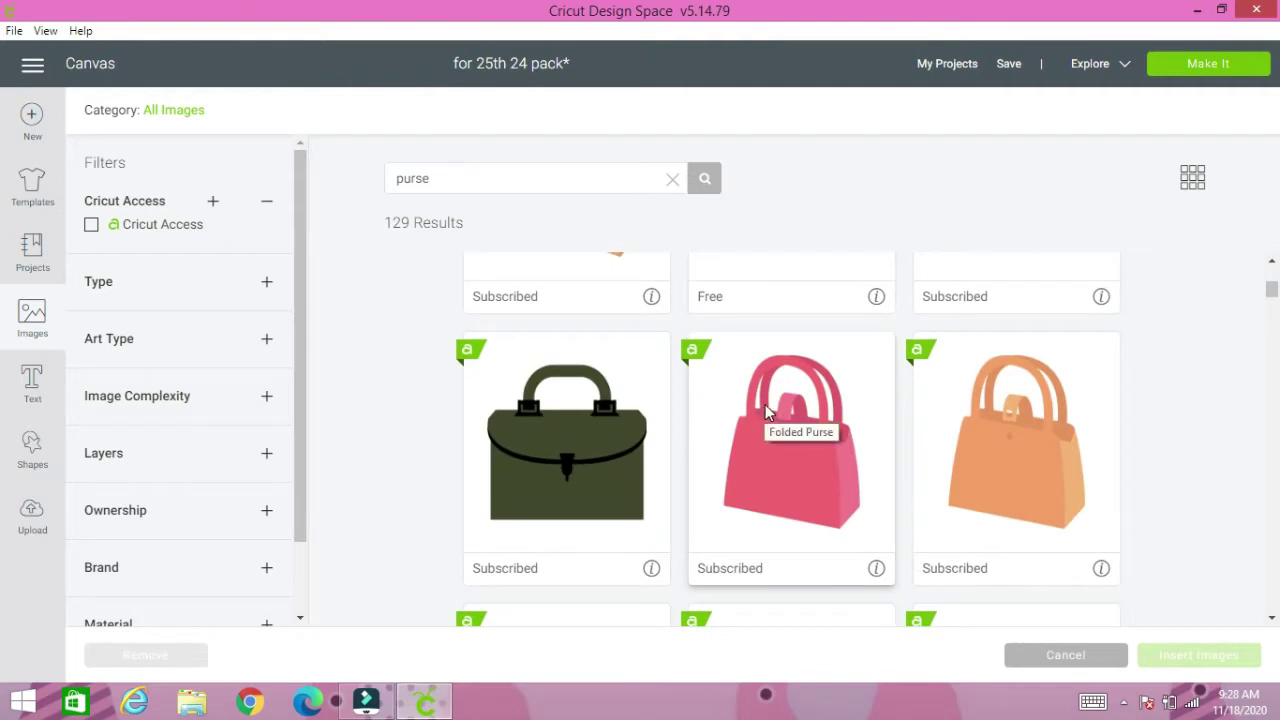
pyautogui.scroll(-4, 783, 429)
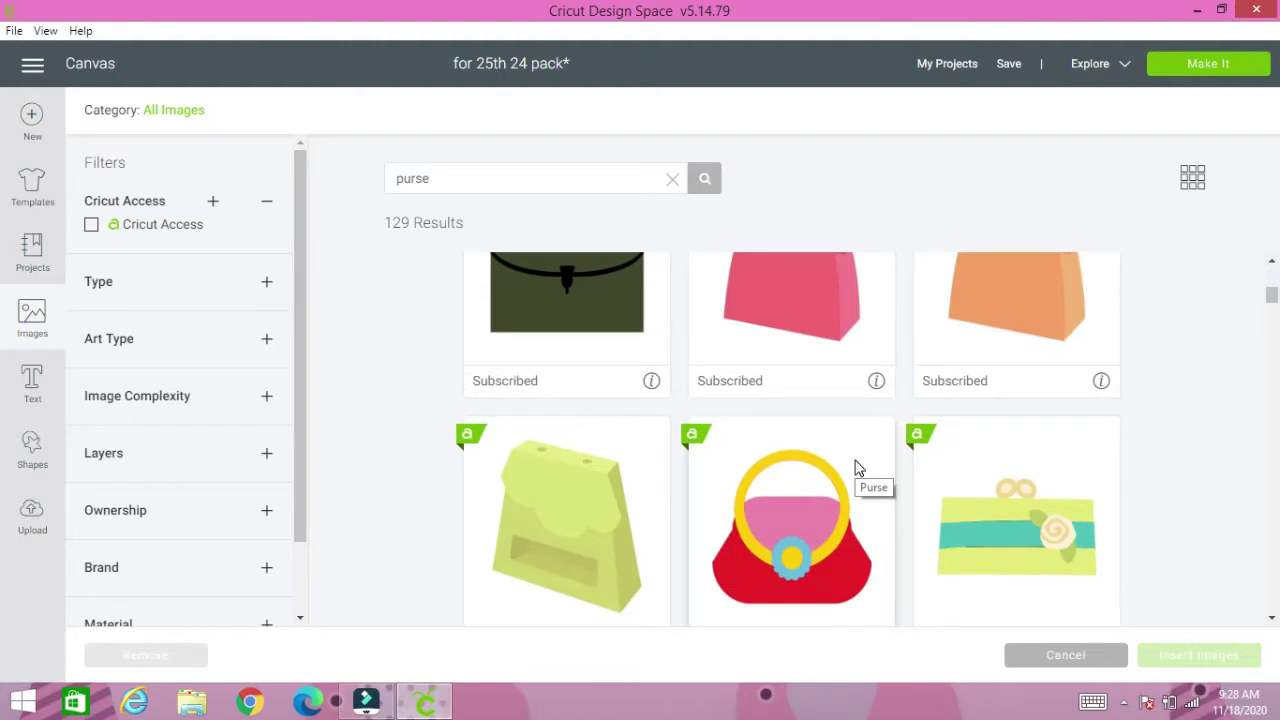
pyautogui.scroll(-2, 855, 465)
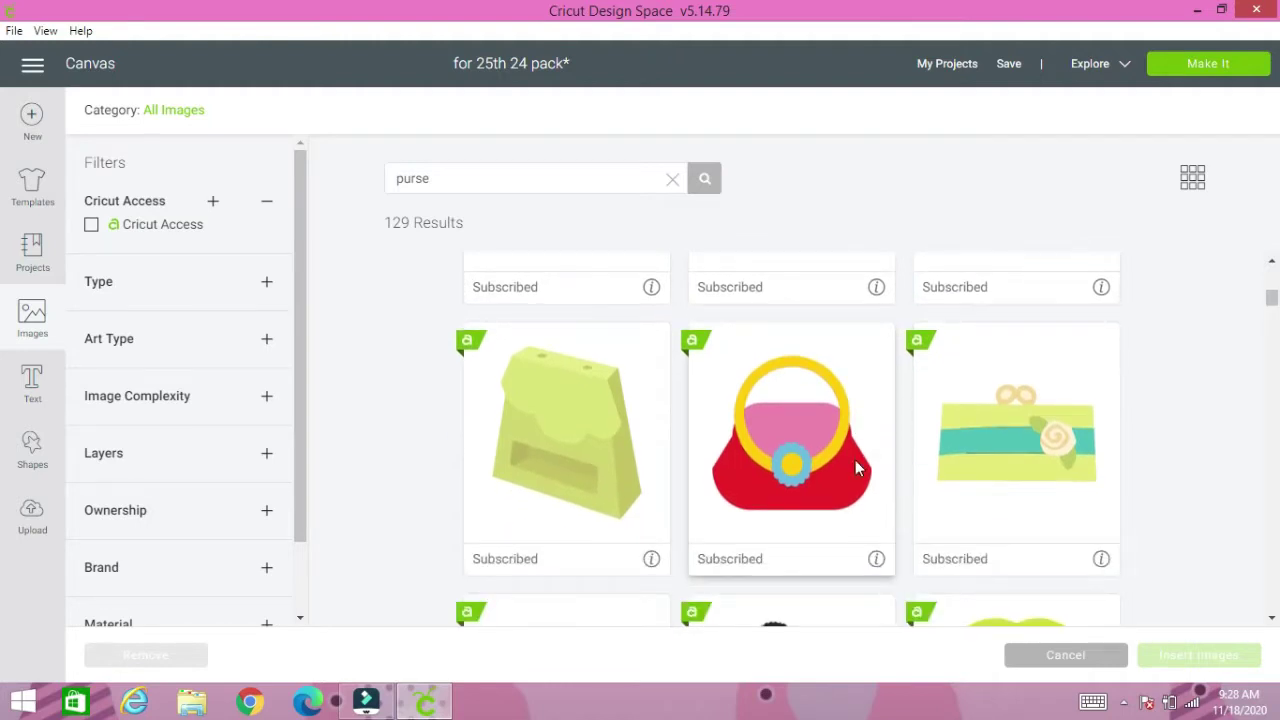
pyautogui.scroll(-5, 857, 463)
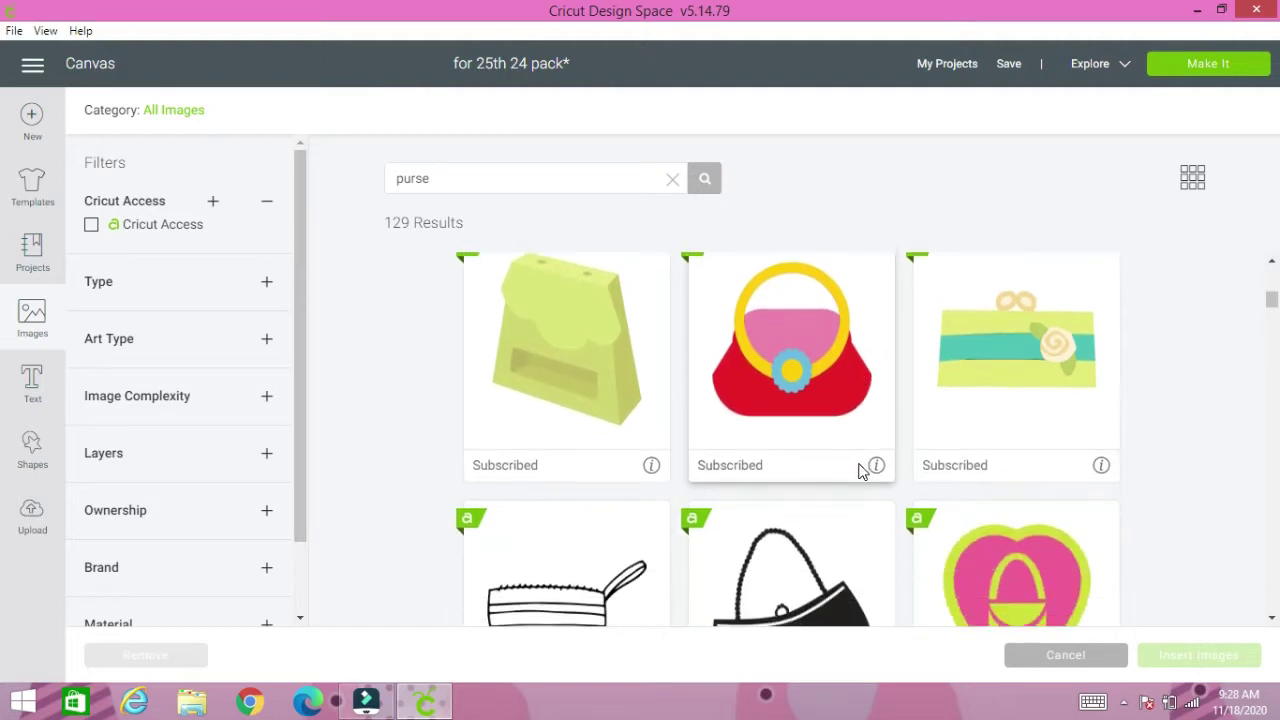
pyautogui.scroll(-3, 860, 472)
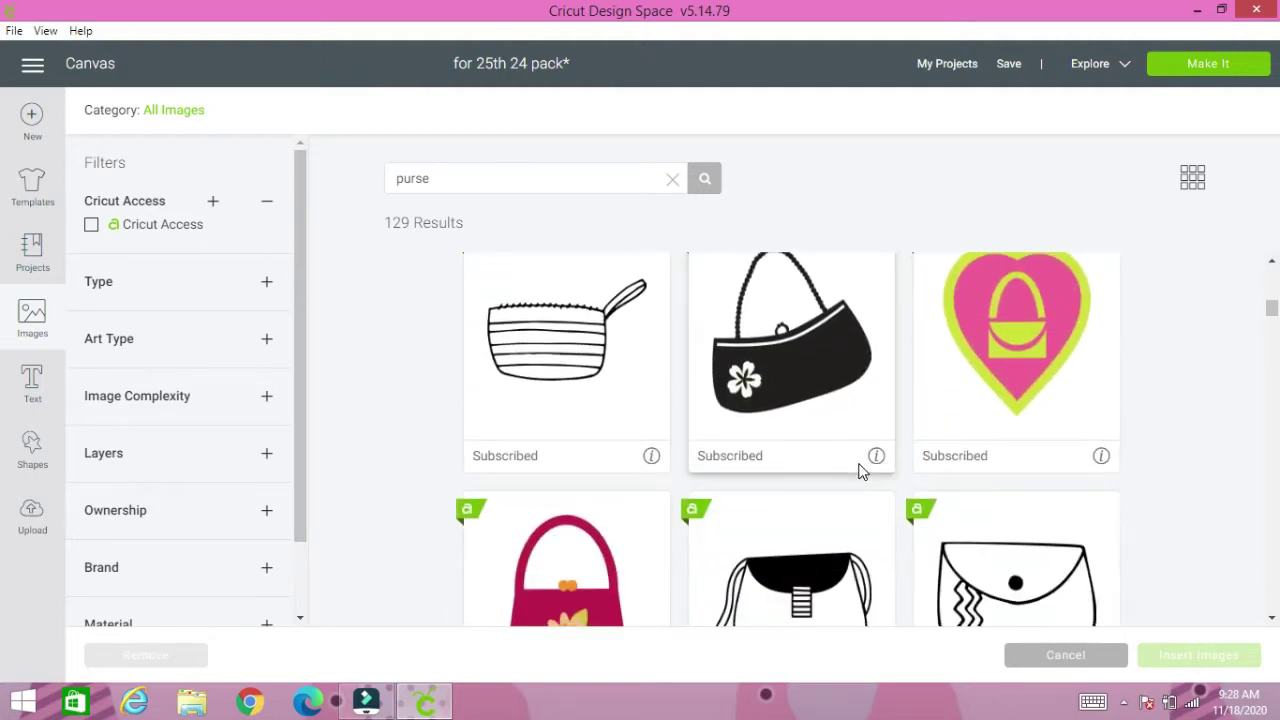
pyautogui.scroll(-10, 862, 470)
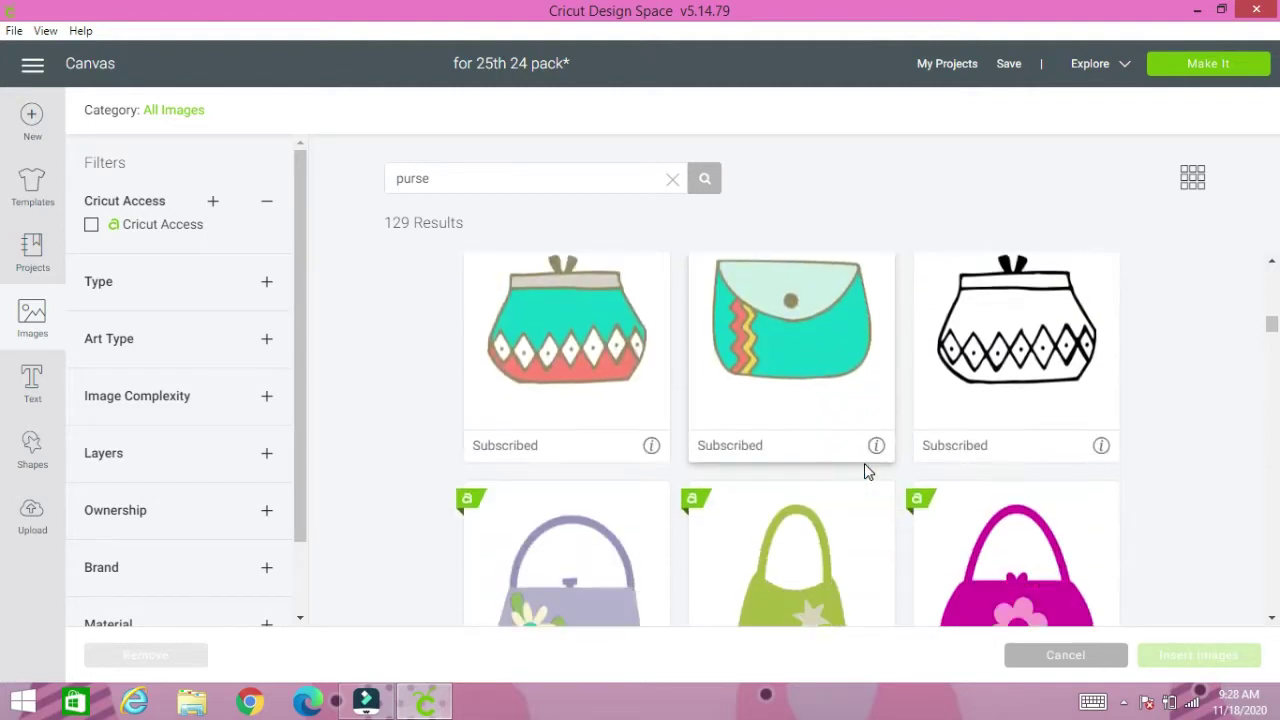
pyautogui.scroll(-5, 866, 471)
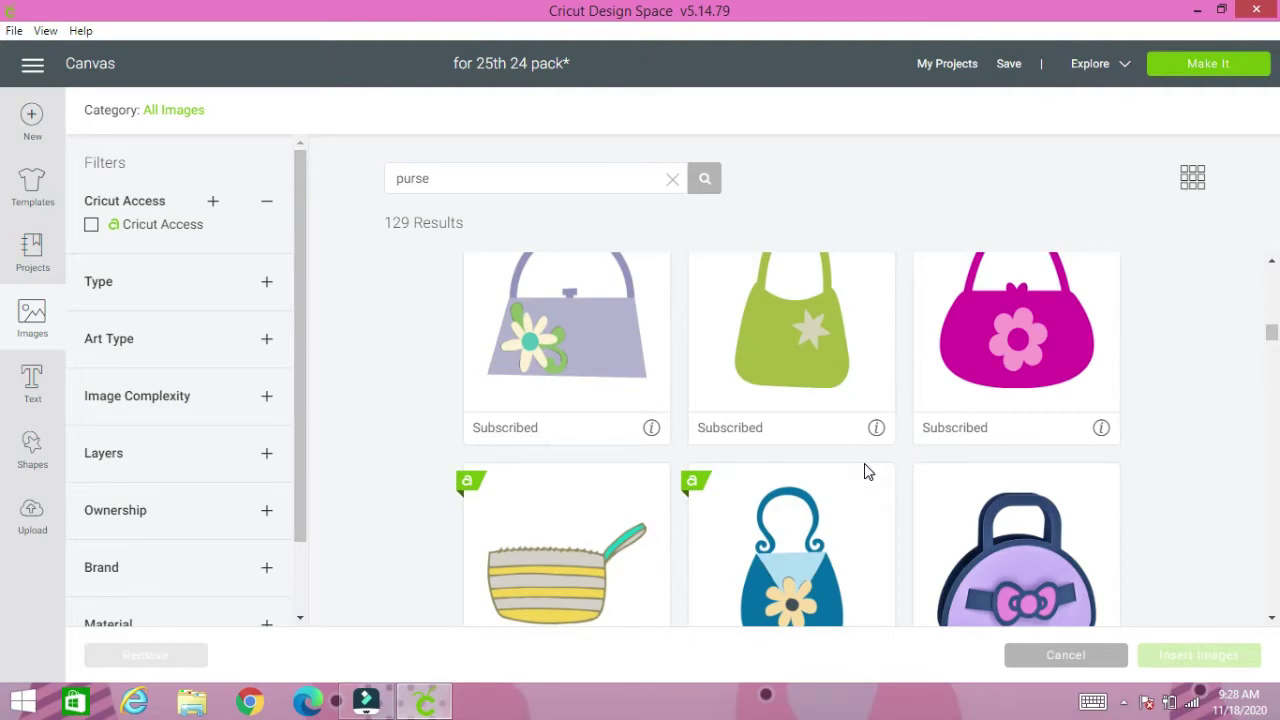
pyautogui.scroll(5, 868, 471)
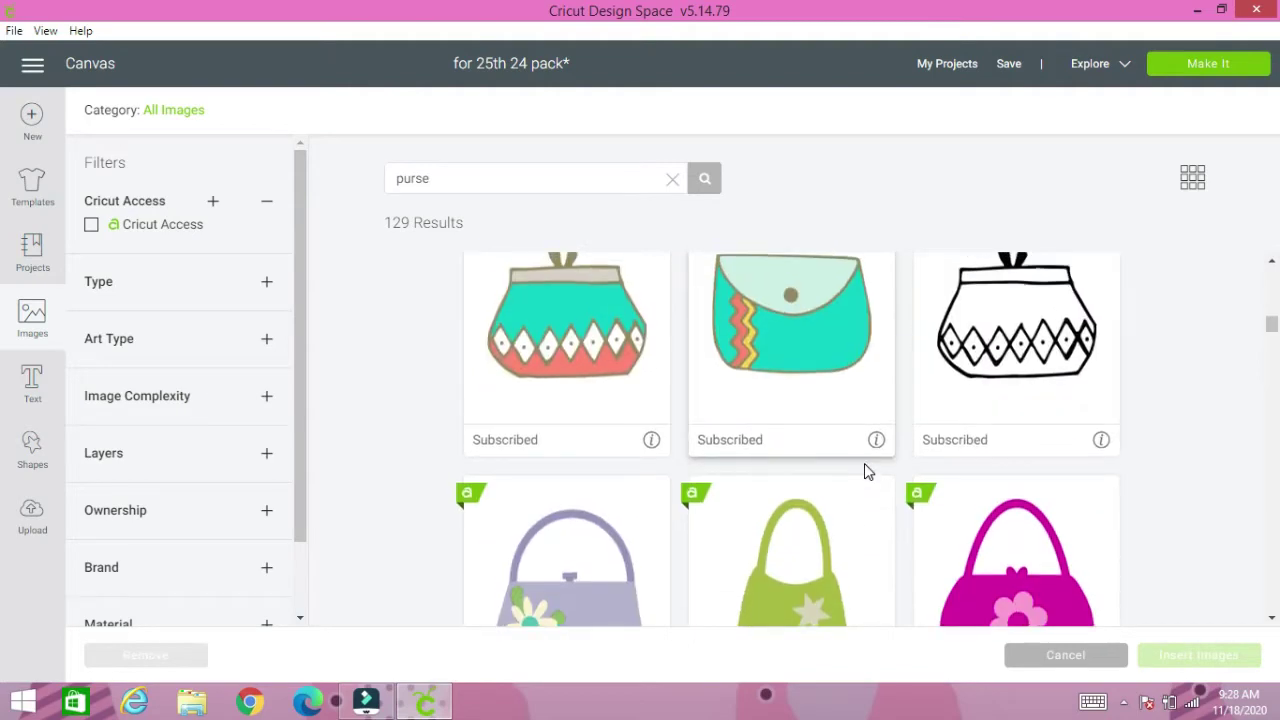
pyautogui.scroll(-8, 864, 463)
pyautogui.scroll(5, 866, 466)
pyautogui.scroll(5, 871, 471)
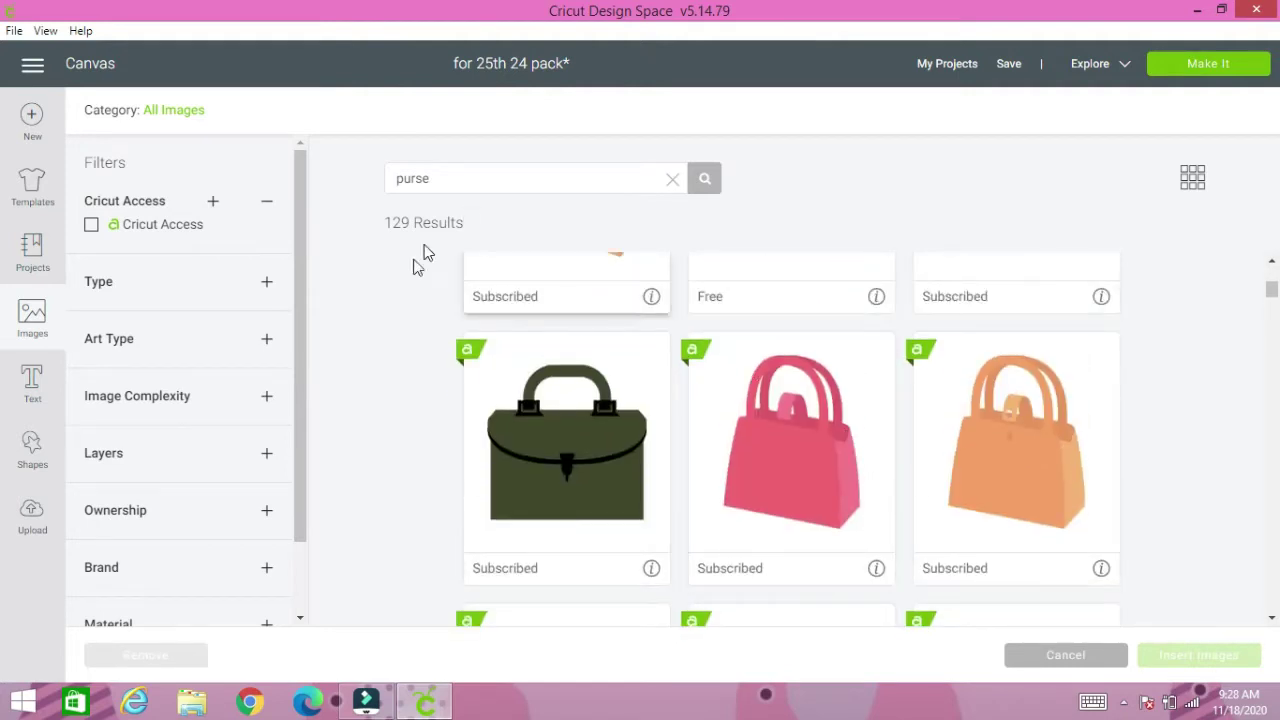
pyautogui.scroll(3, 778, 467)
pyautogui.scroll(2, 786, 468)
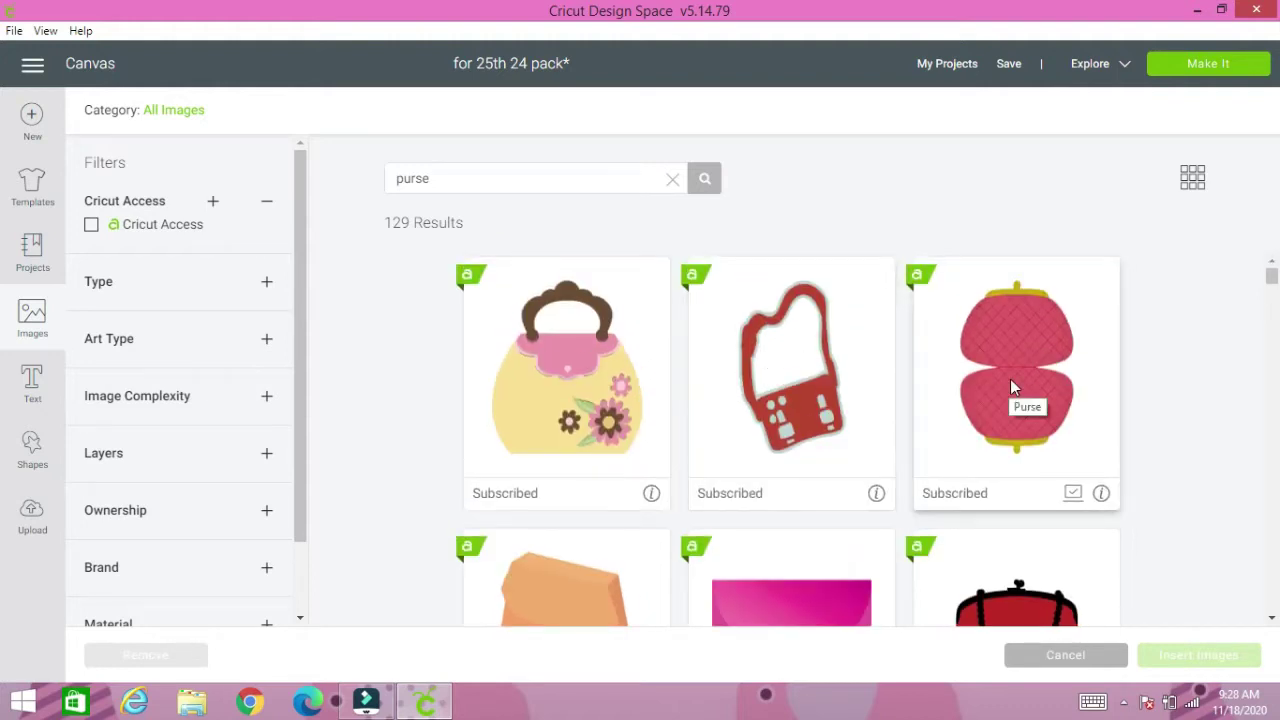
pyautogui.click(1010, 386)
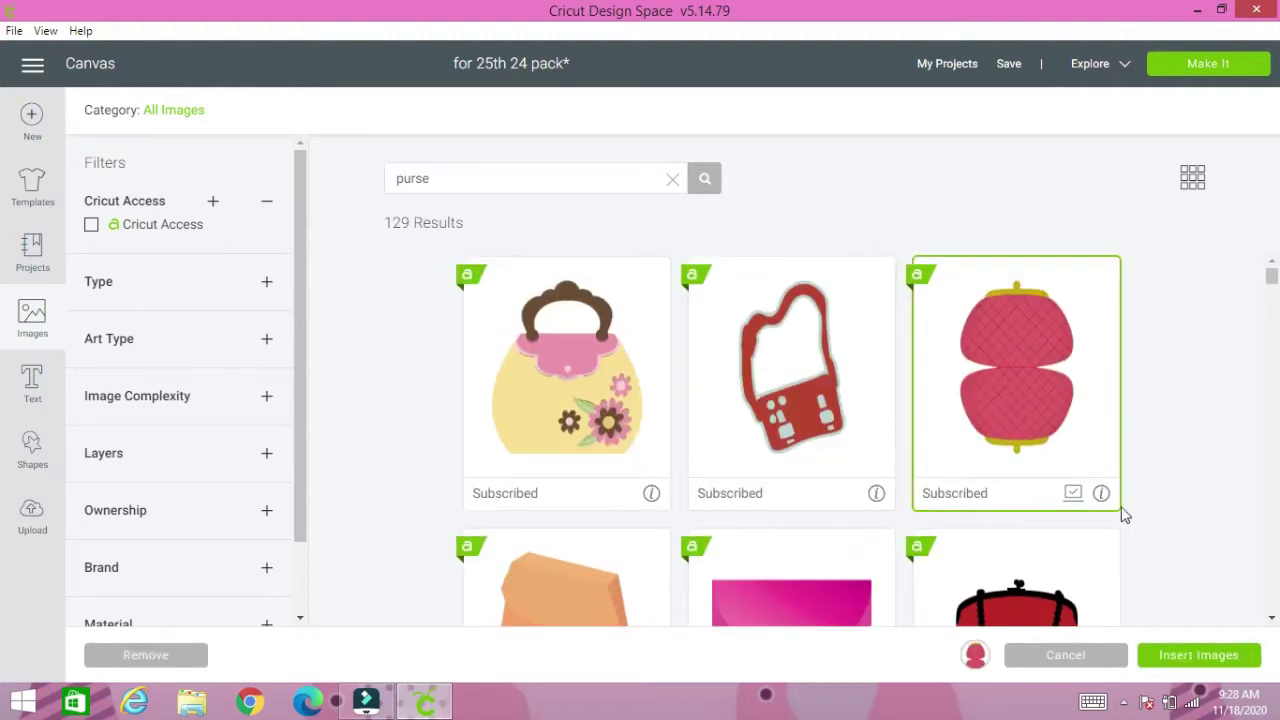
# - Insert the quilted purse and place it near the canvas's top-left
pyautogui.click(1205, 655)
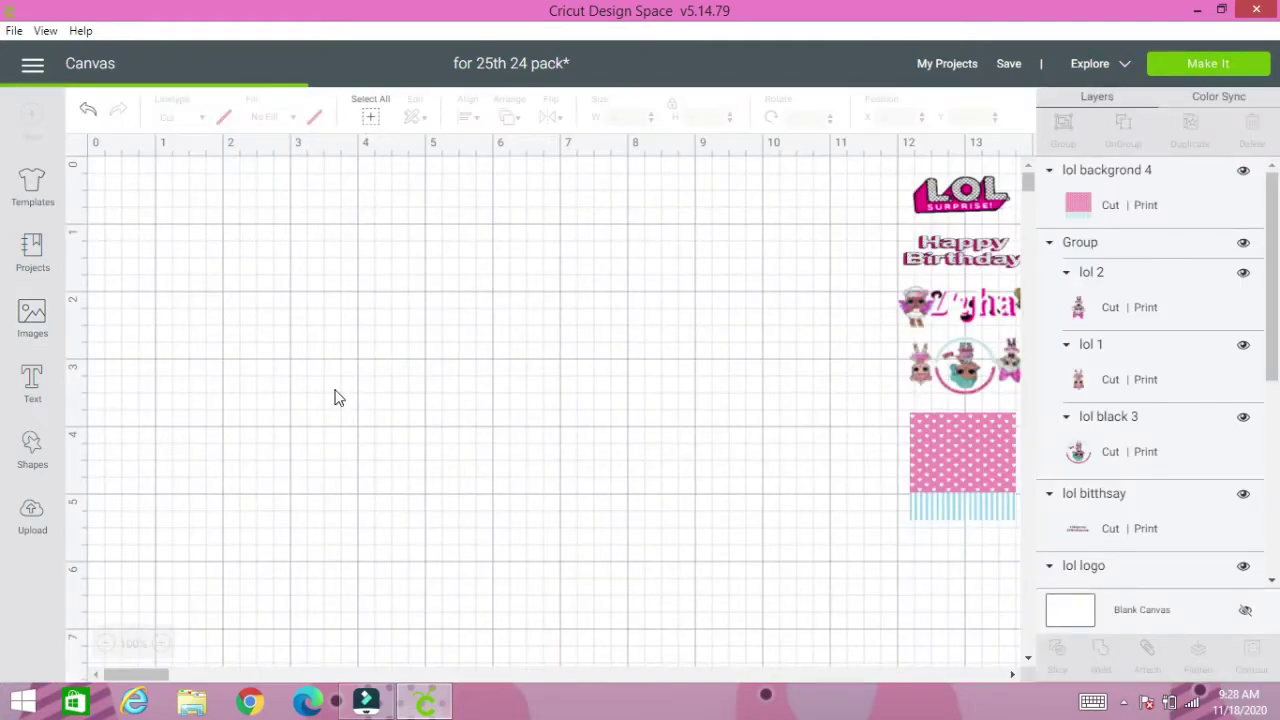
pyautogui.moveTo(245, 303); pyautogui.dragTo(234, 289)
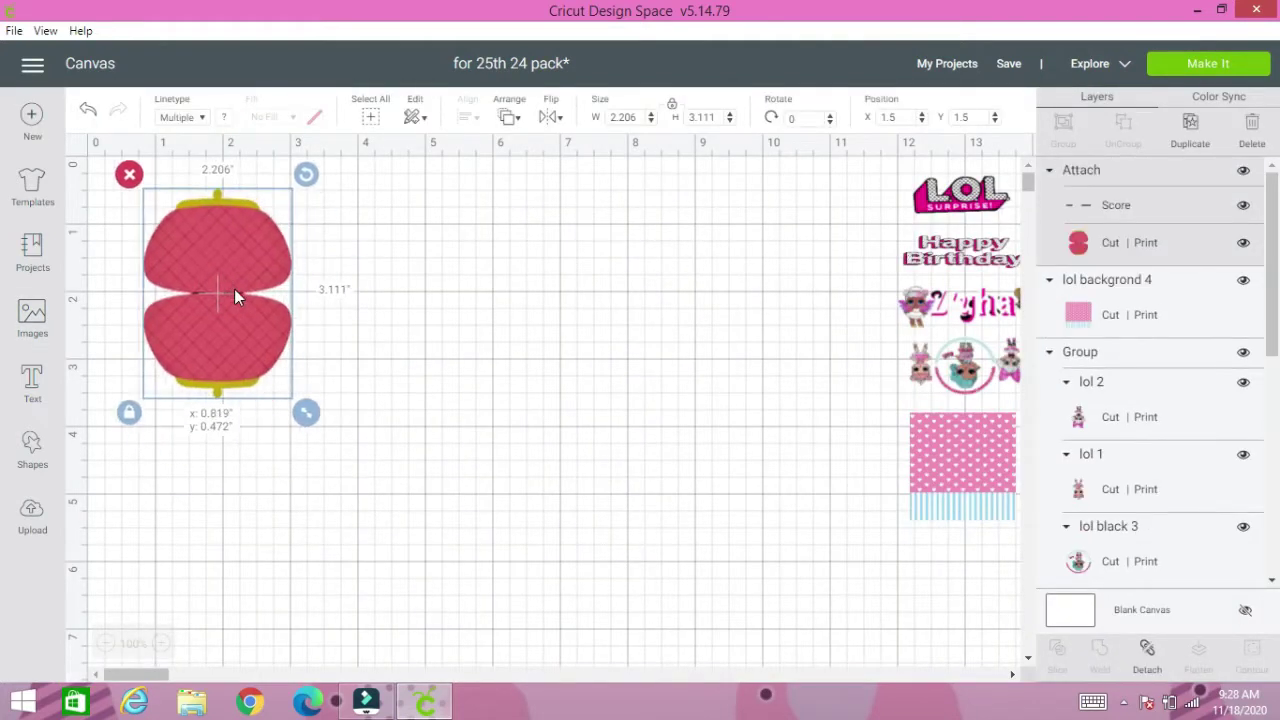
pyautogui.click(443, 316)
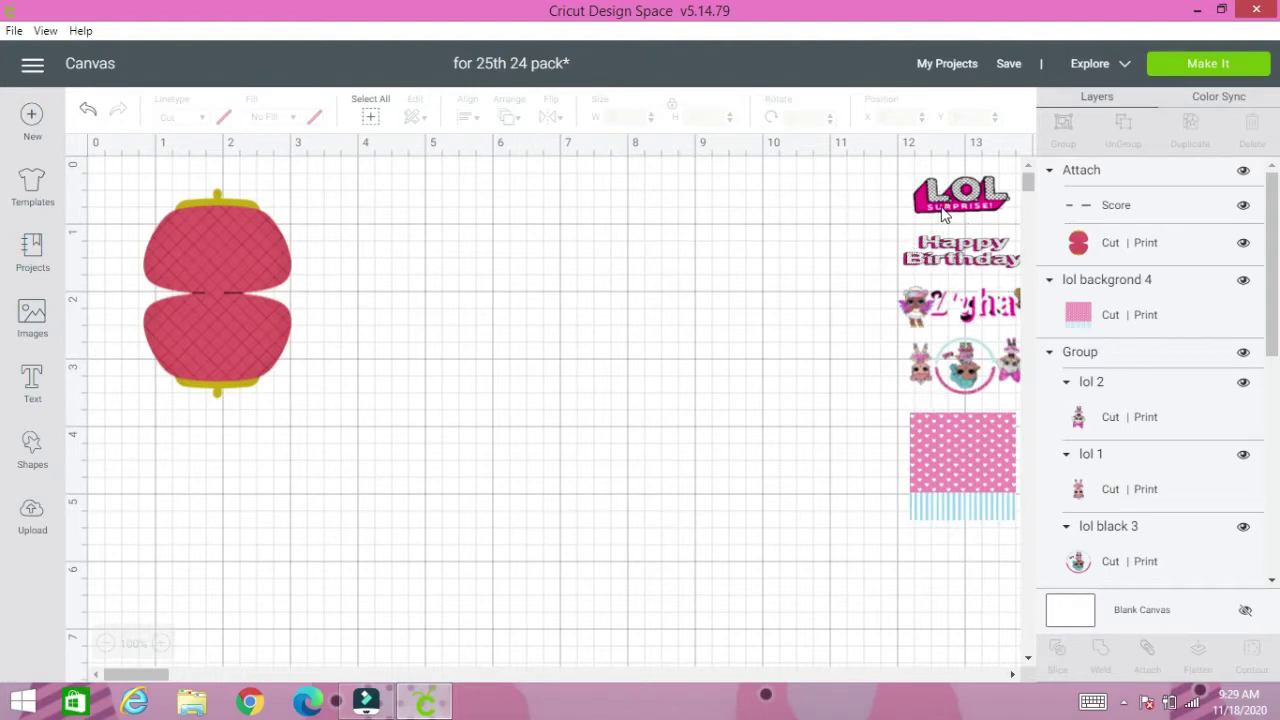
# - Bring the pink polka-dot background to the canvas centre and shift the purse about 0.8 inch right
pyautogui.click(965, 449)
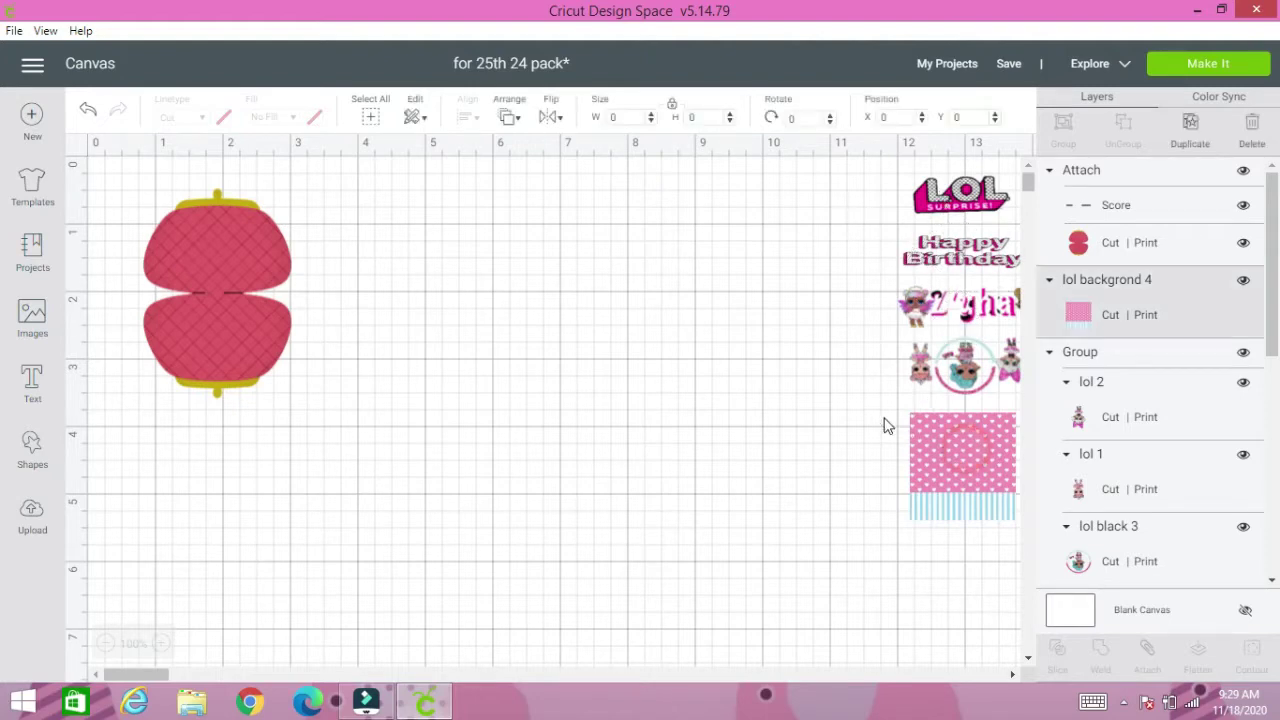
pyautogui.moveTo(969, 471); pyautogui.dragTo(565, 284)
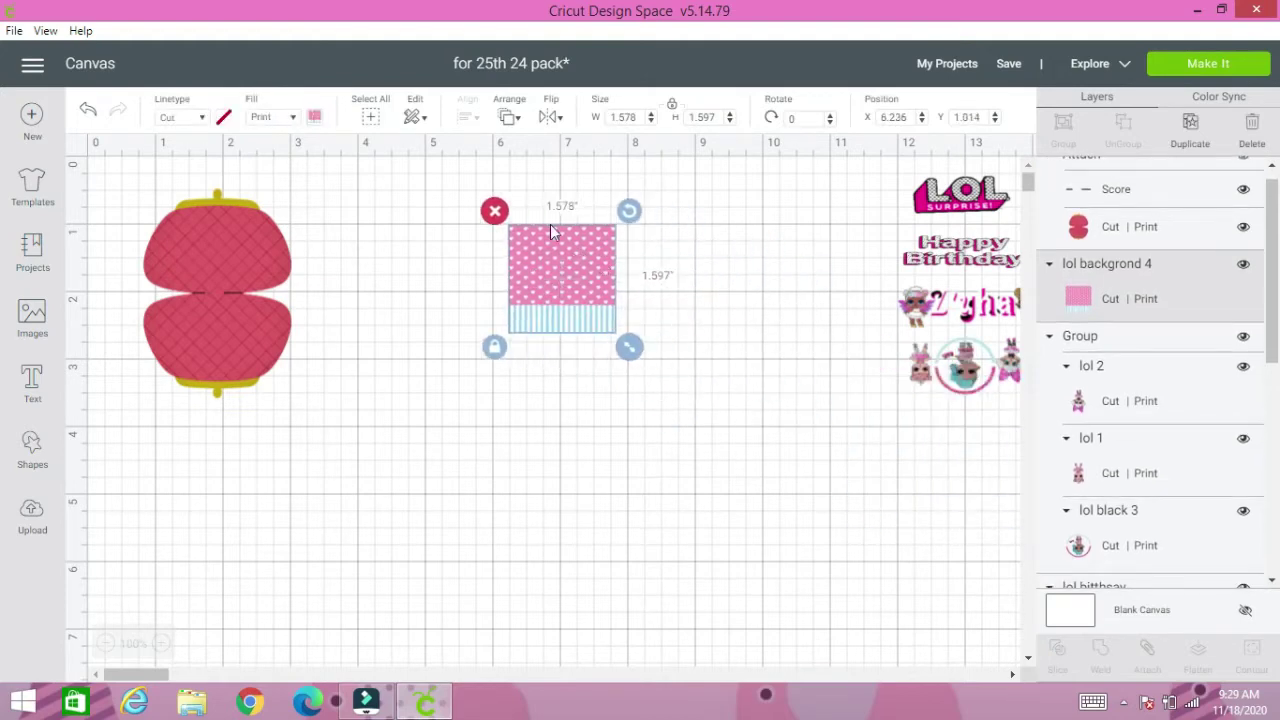
pyautogui.click(727, 316)
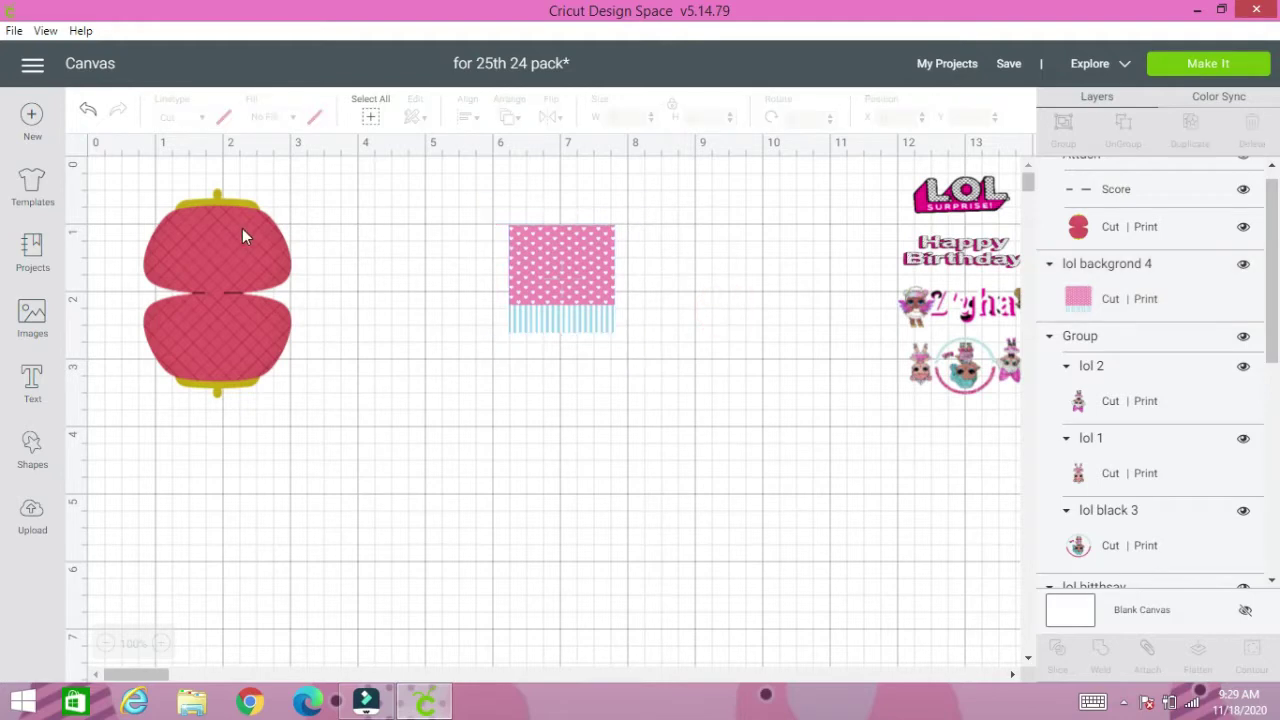
pyautogui.click(234, 275)
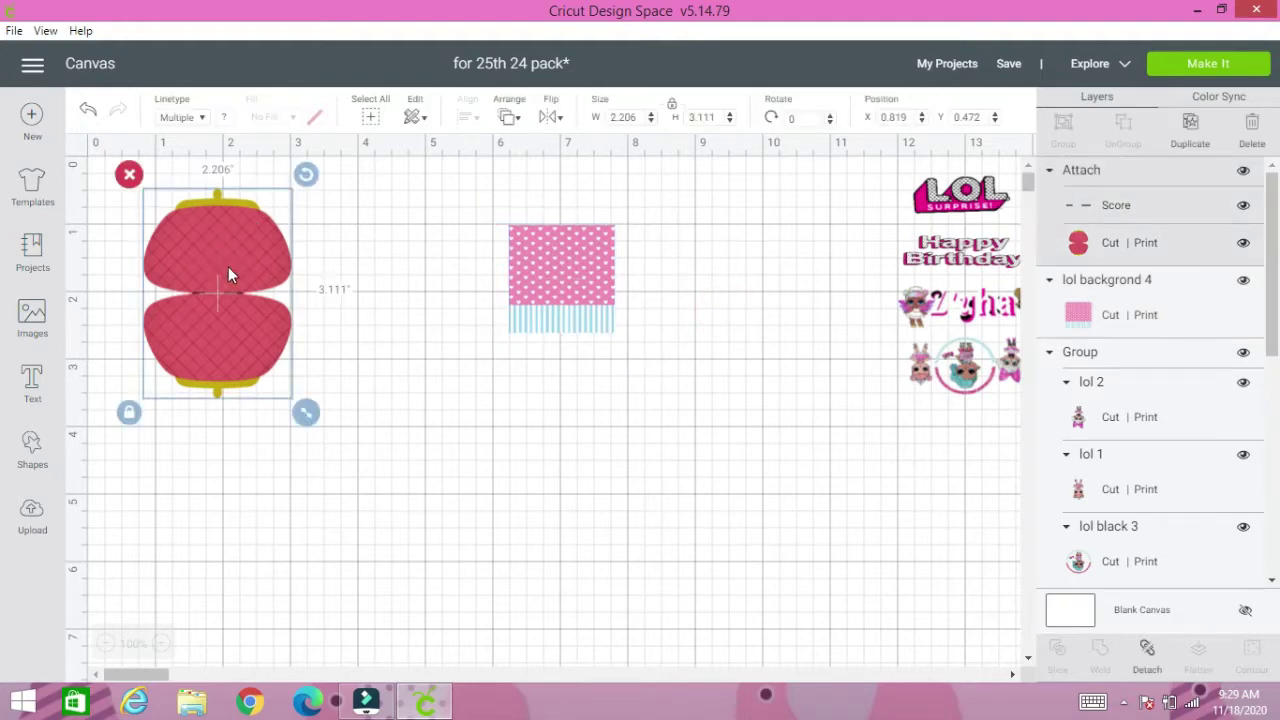
pyautogui.moveTo(231, 277); pyautogui.dragTo(367, 283)
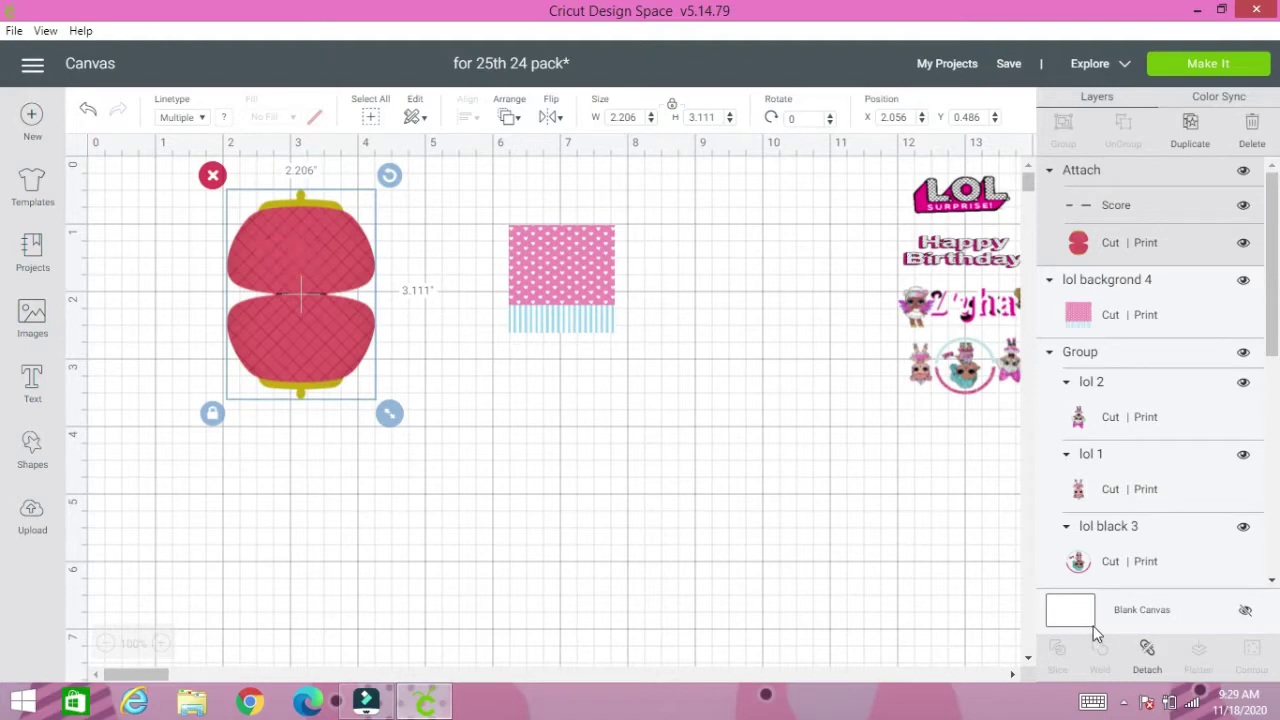
# - Detach and delete the purse's score line, then reposition the purse and polka-dot rectangle
pyautogui.click(1145, 655)
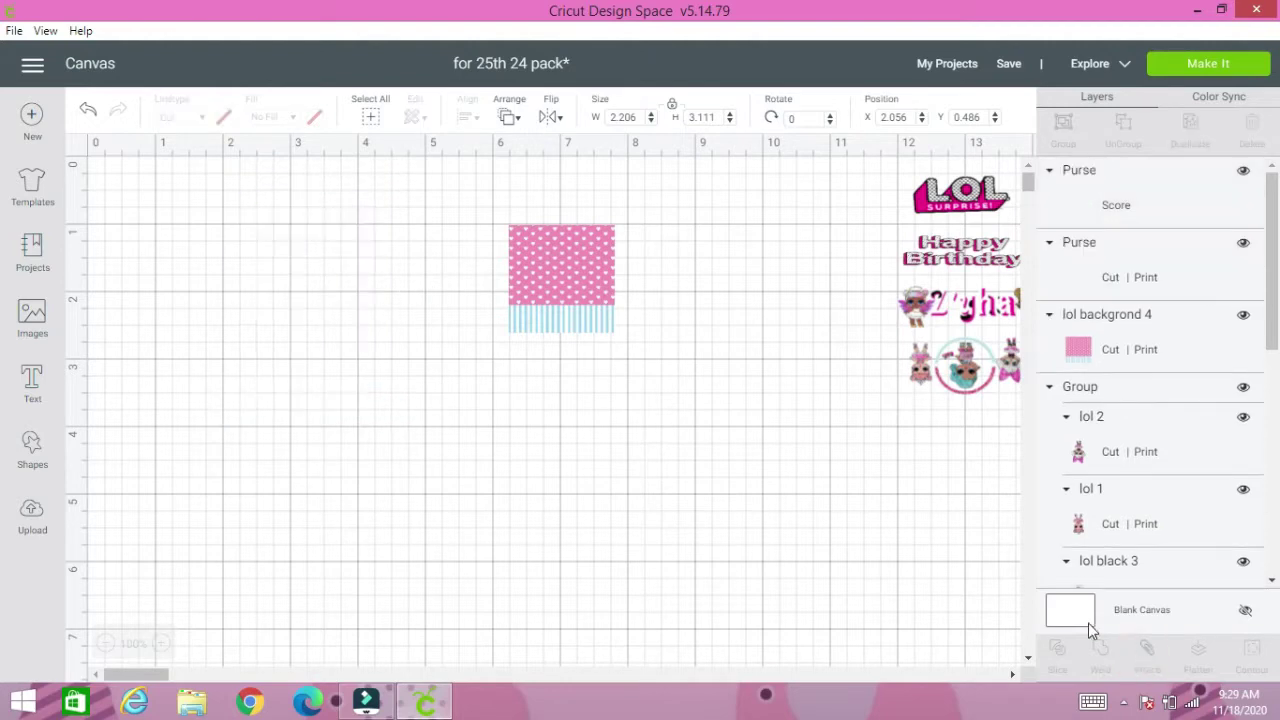
pyautogui.click(297, 295)
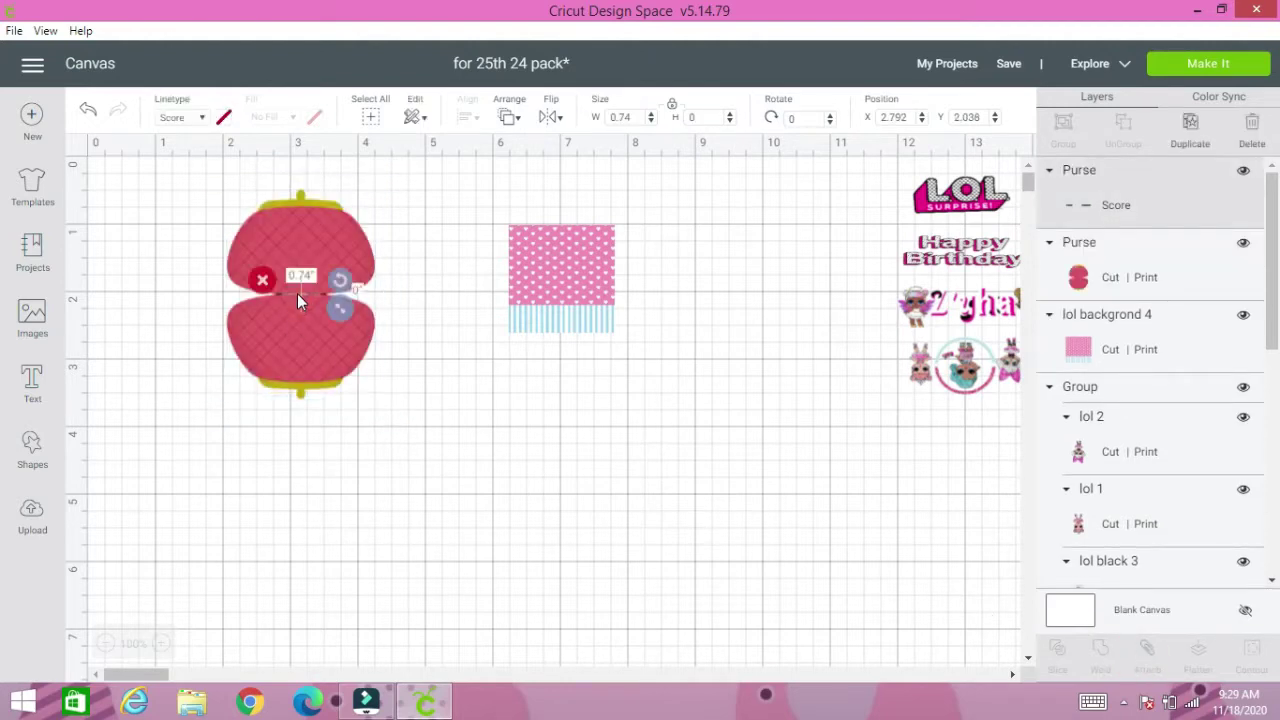
pyautogui.press('Delete')
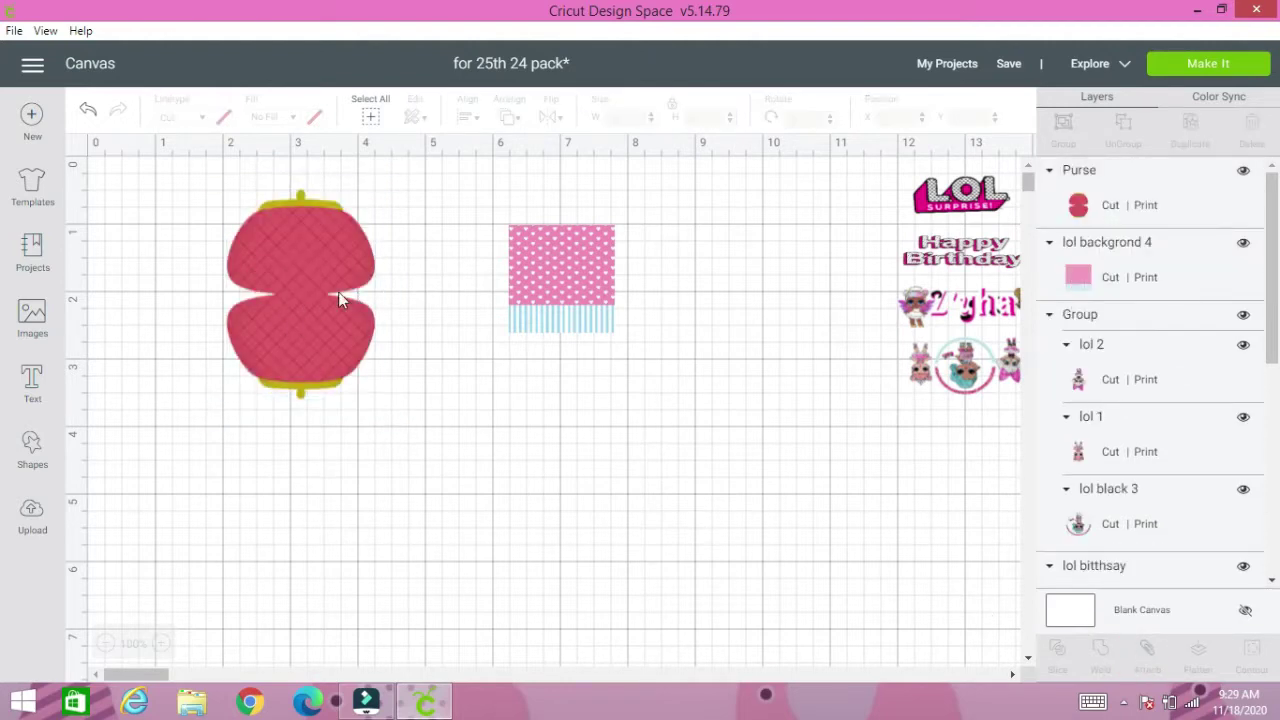
pyautogui.click(317, 271)
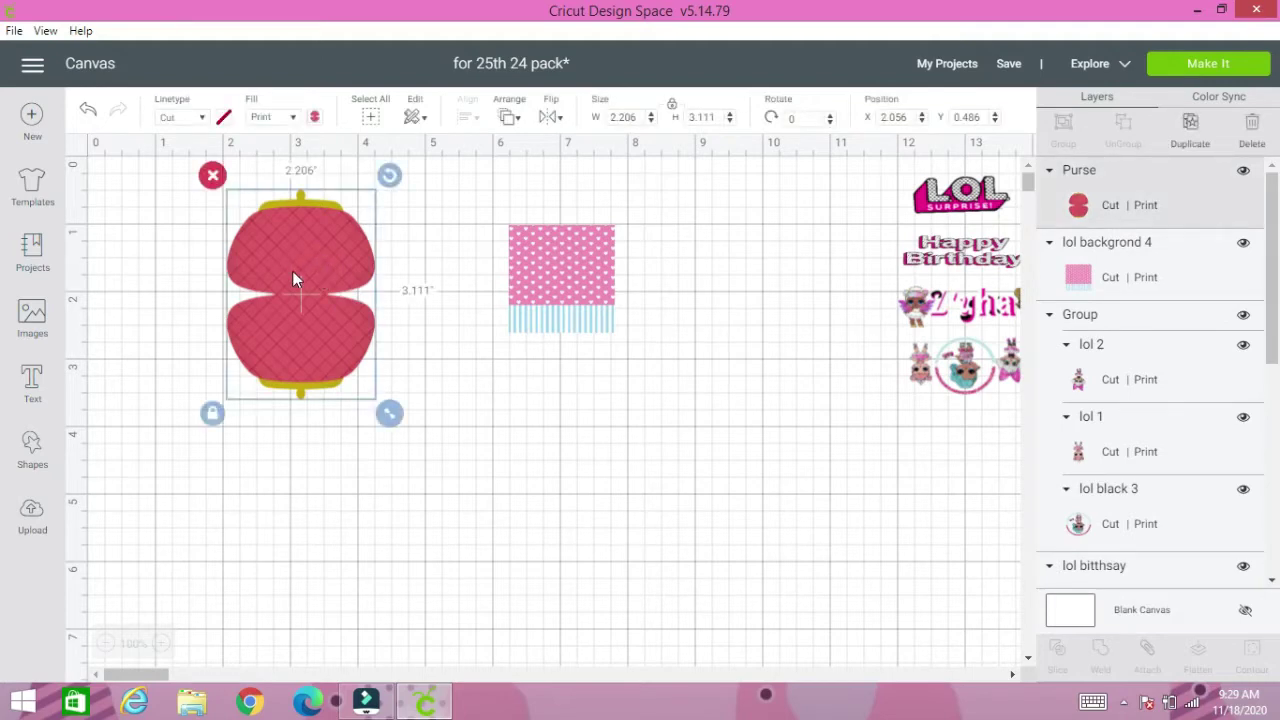
pyautogui.moveTo(293, 279); pyautogui.dragTo(325, 270)
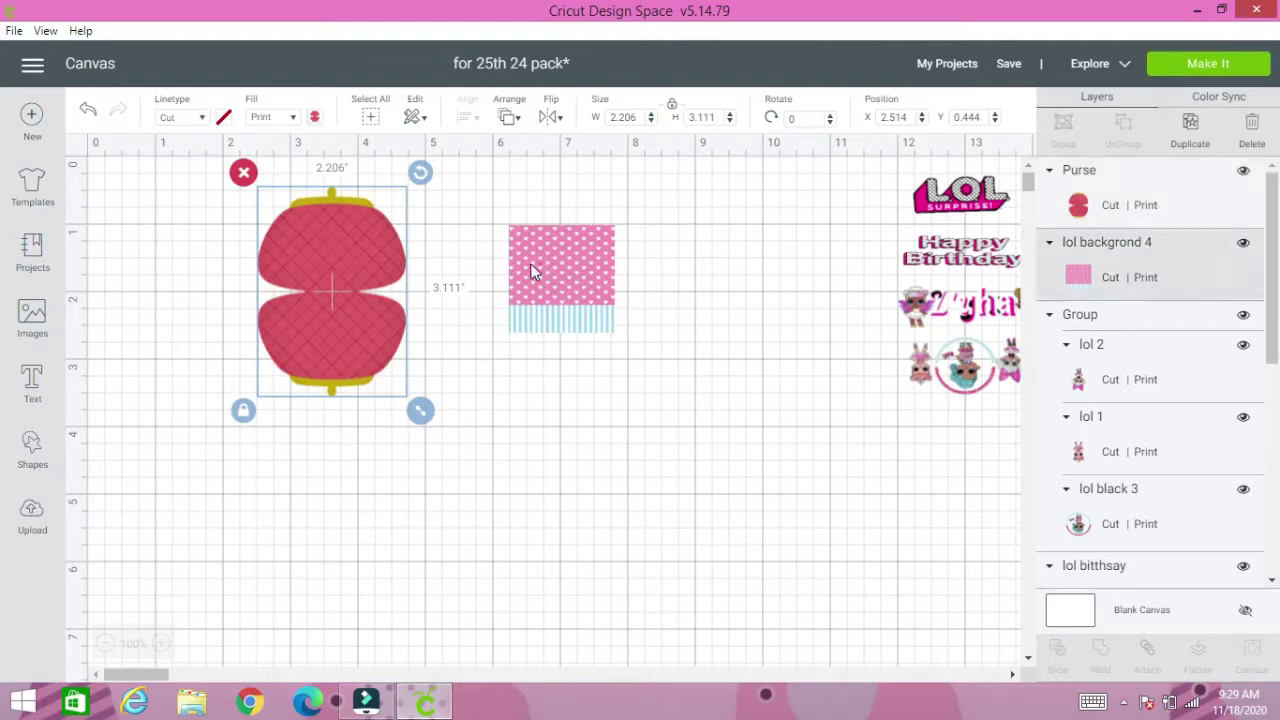
pyautogui.moveTo(512, 264); pyautogui.dragTo(474, 265)
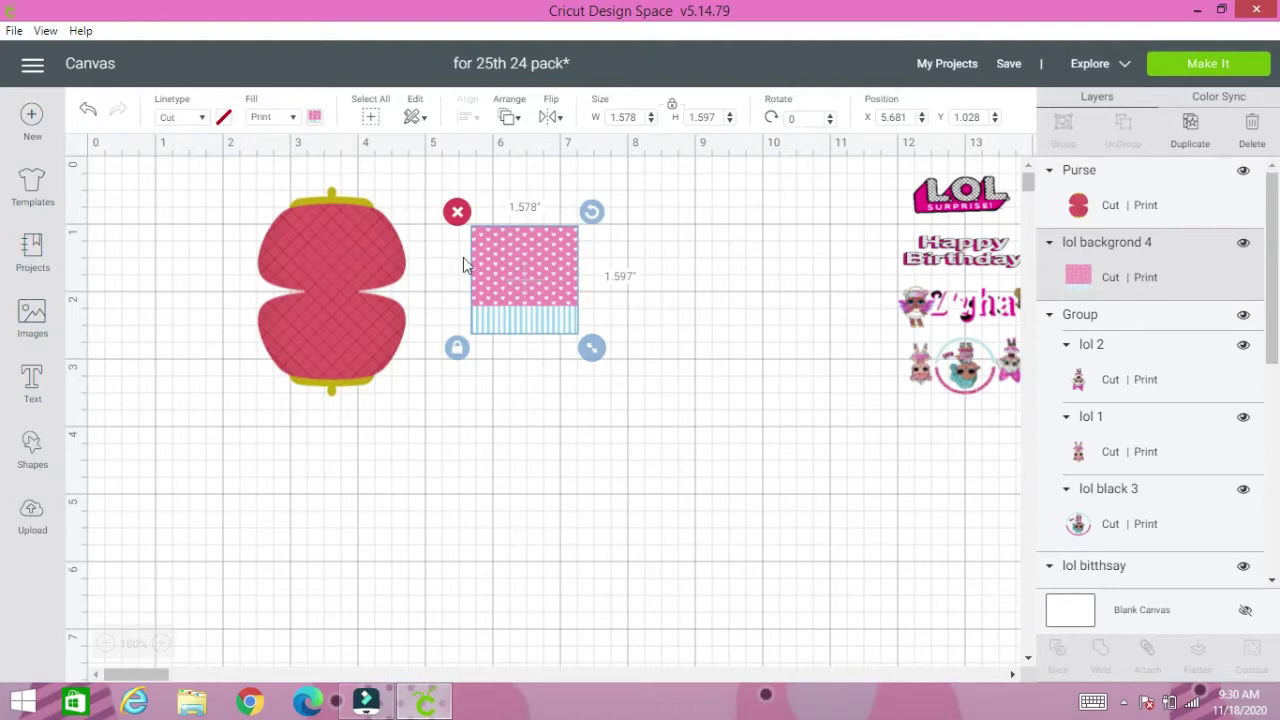
# - Move the pink pattern square onto the purse and send it to the front
pyautogui.click(538, 289)
pyautogui.moveTo(538, 289); pyautogui.dragTo(305, 247)
pyautogui.click(510, 118)
pyautogui.click(528, 232)
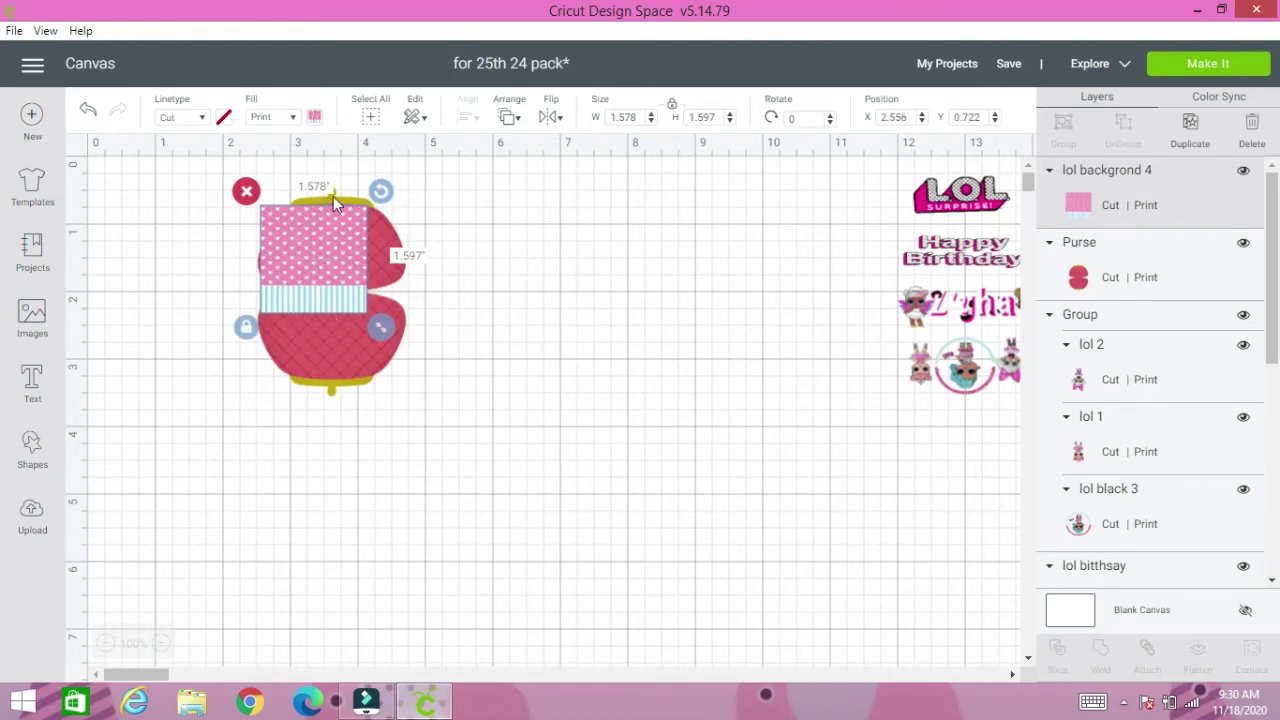
# - Unlock proportions, stretch the pattern to about 2.37 × 2.57 in, and select it with the purse
pyautogui.click(246, 328)
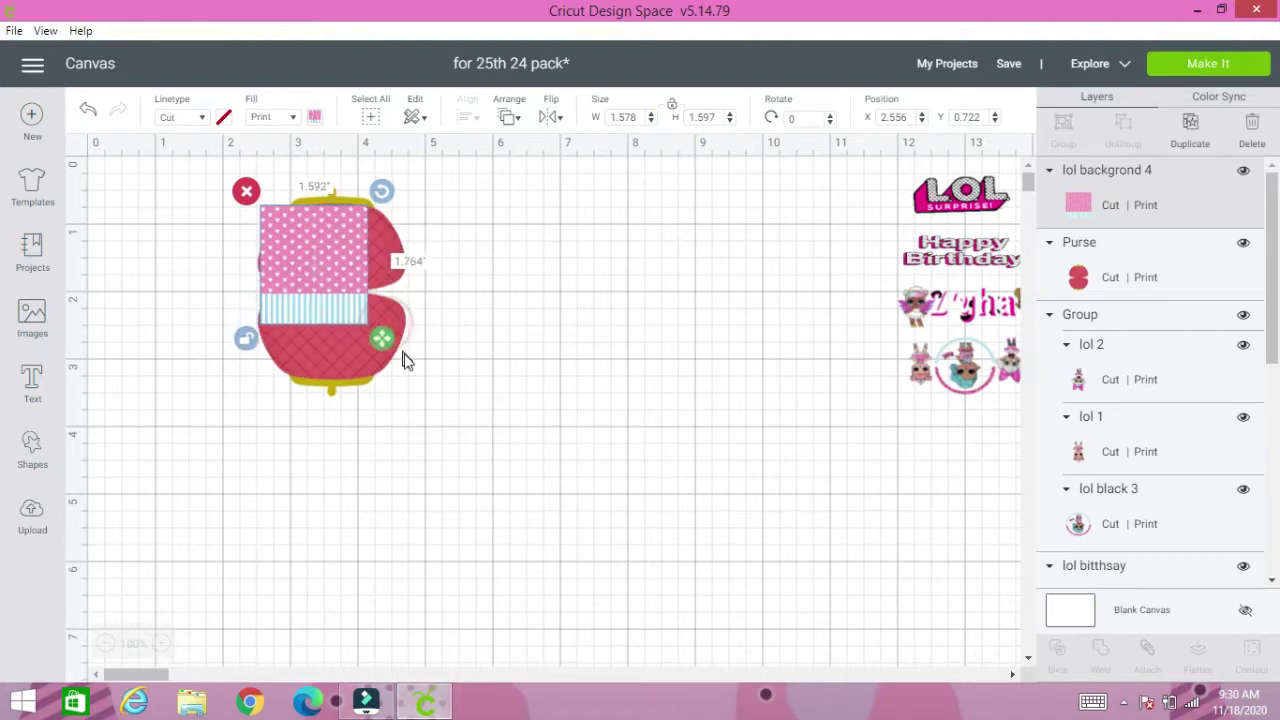
pyautogui.moveTo(405, 360); pyautogui.dragTo(437, 394)
pyautogui.moveTo(390, 334); pyautogui.dragTo(384, 335)
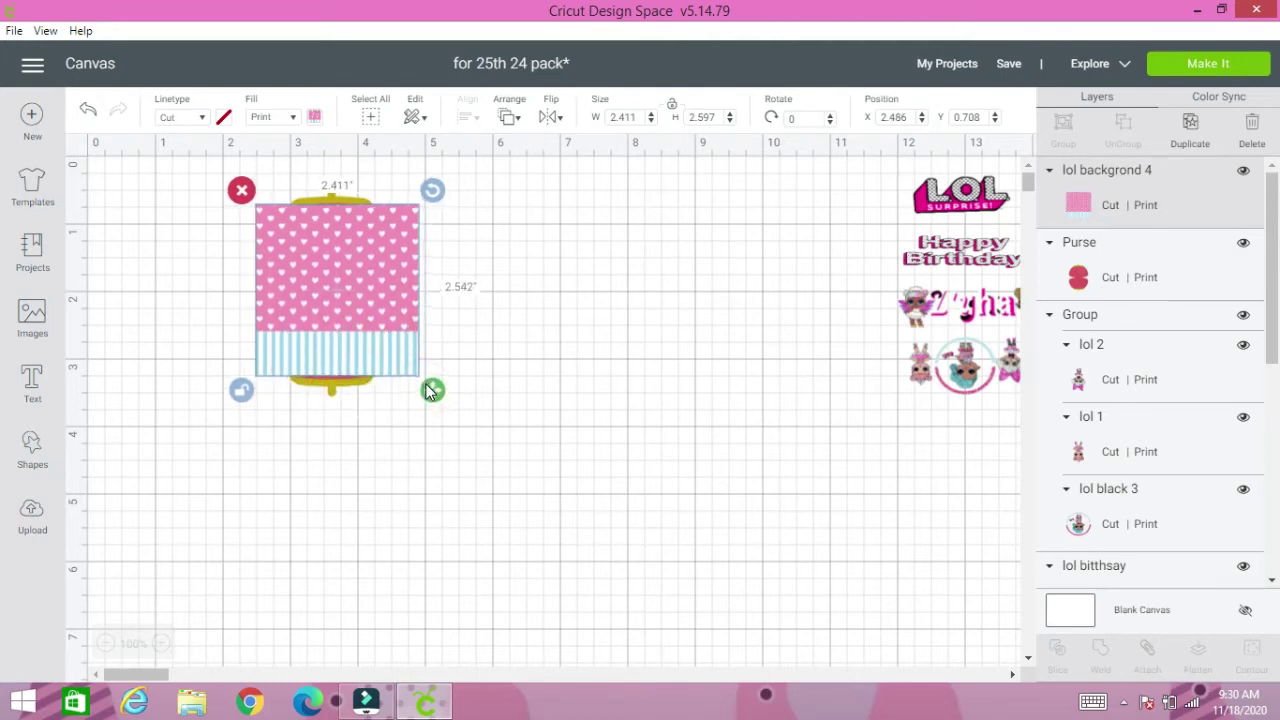
pyautogui.moveTo(432, 393); pyautogui.dragTo(428, 395)
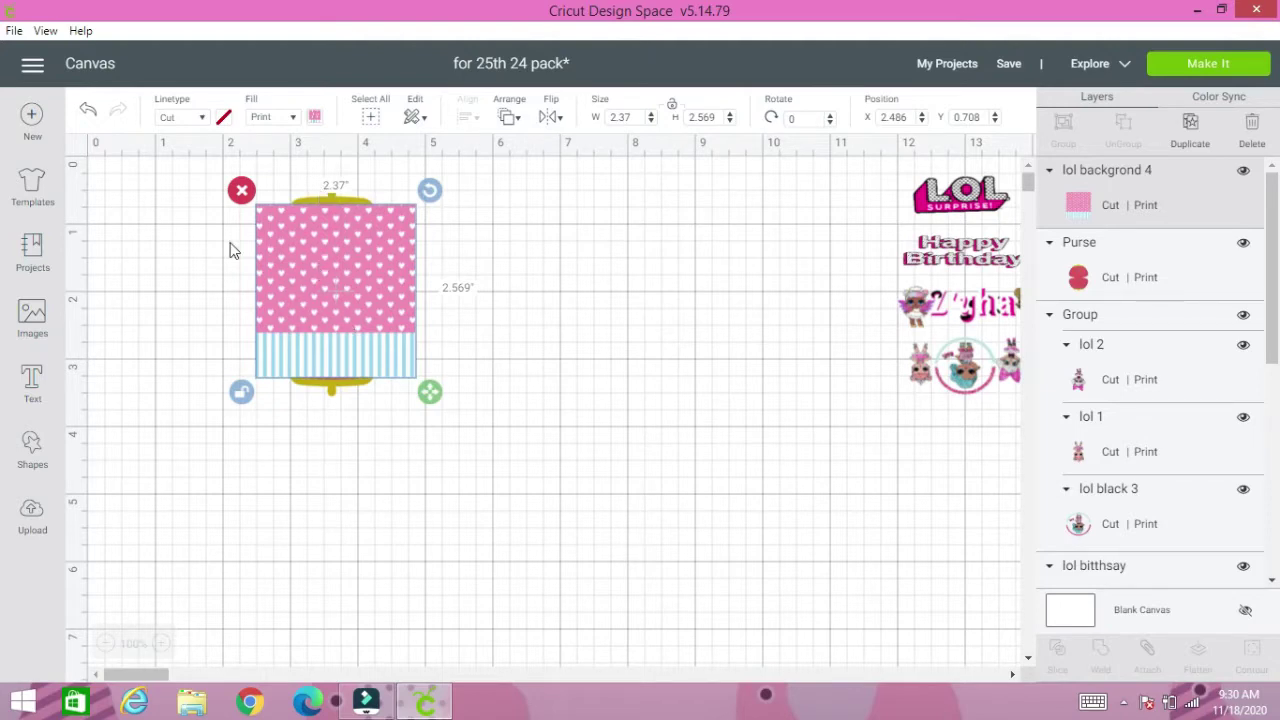
pyautogui.click(173, 240)
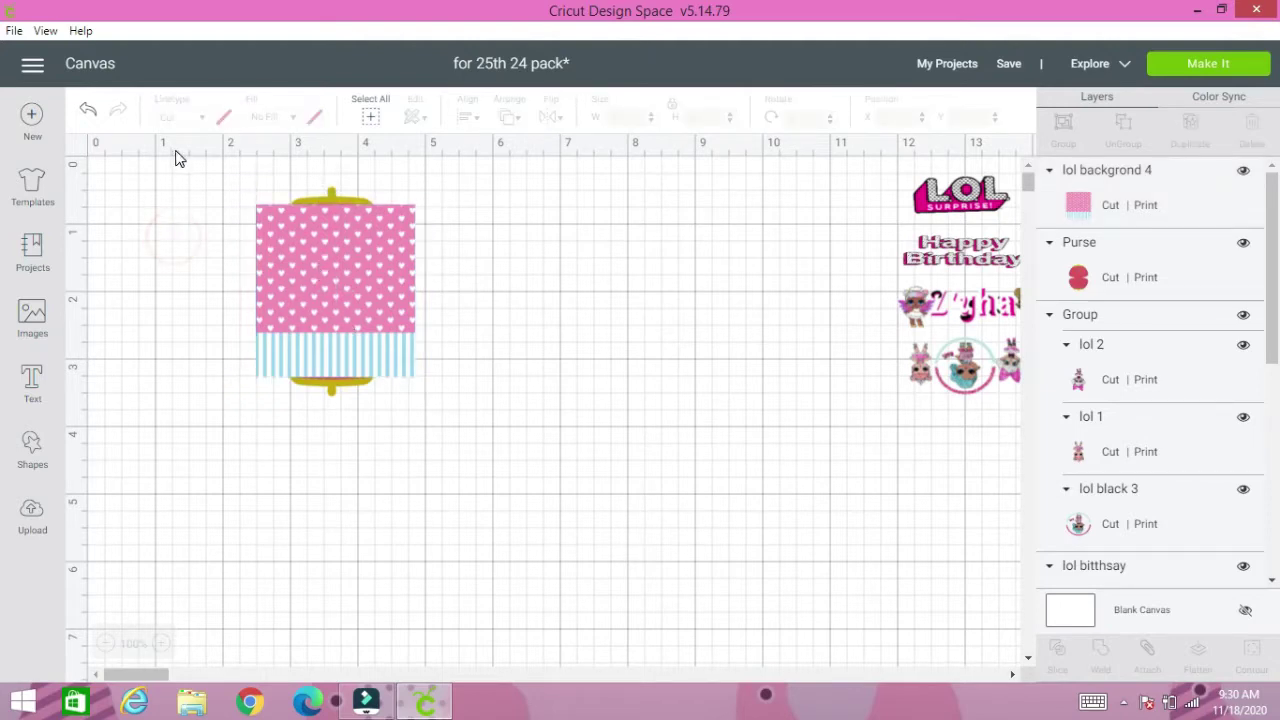
pyautogui.moveTo(203, 177); pyautogui.dragTo(450, 412)
# - Slice the pattern with the purse and pull the Slice Result pieces apart
pyautogui.click(1064, 668)
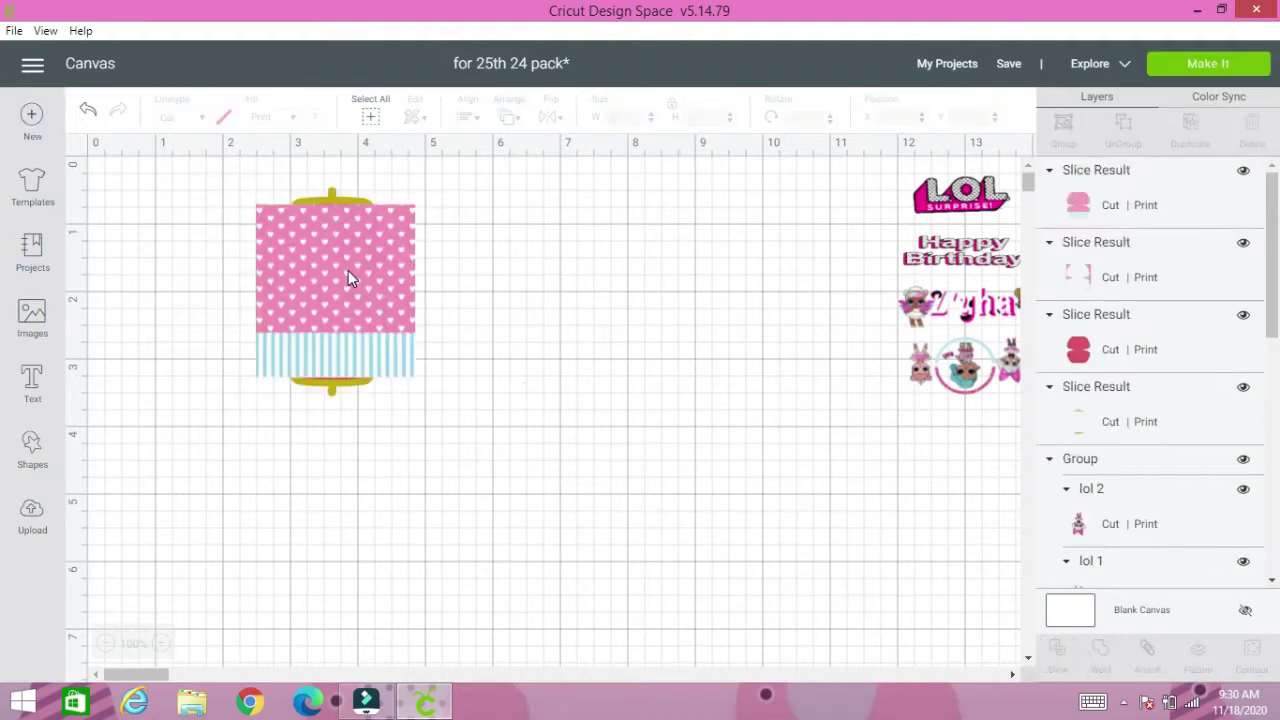
pyautogui.moveTo(348, 276); pyautogui.dragTo(560, 283)
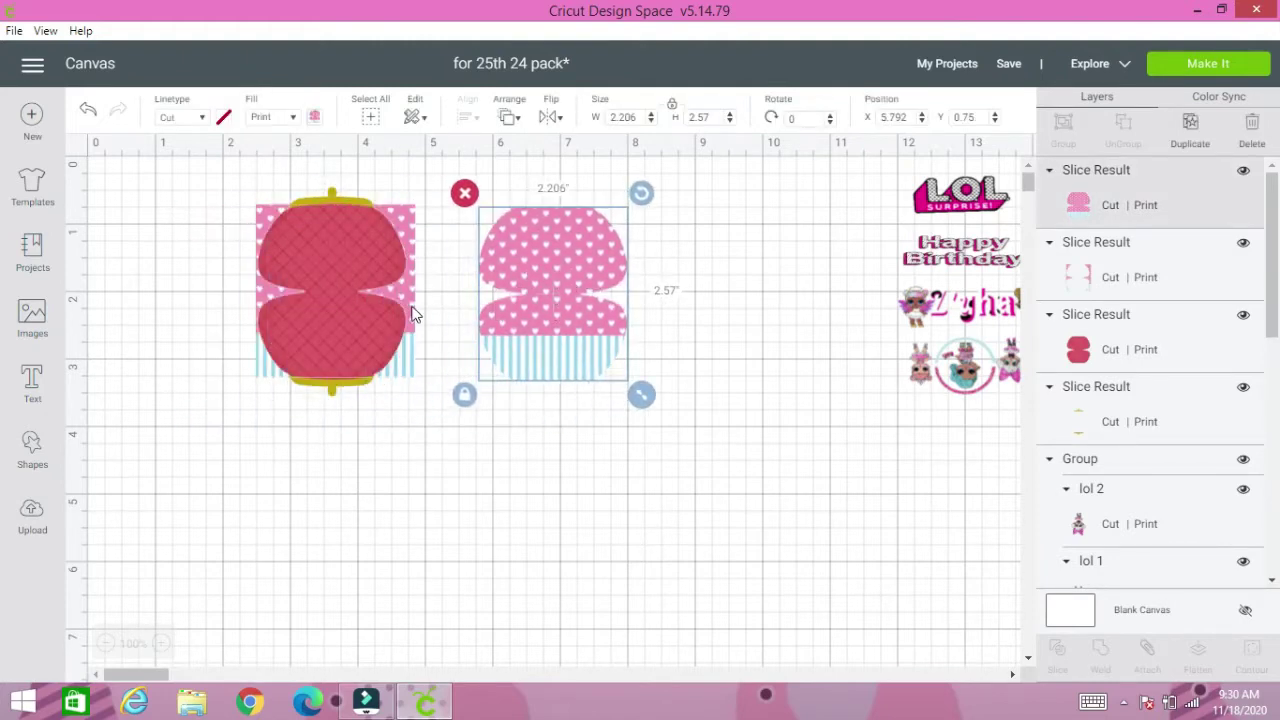
pyautogui.moveTo(344, 261); pyautogui.dragTo(321, 318)
# - Delete the leftover pattern and red purse pieces, set the clasp aside, and unlock the heart purse's proportions
pyautogui.click(225, 238)
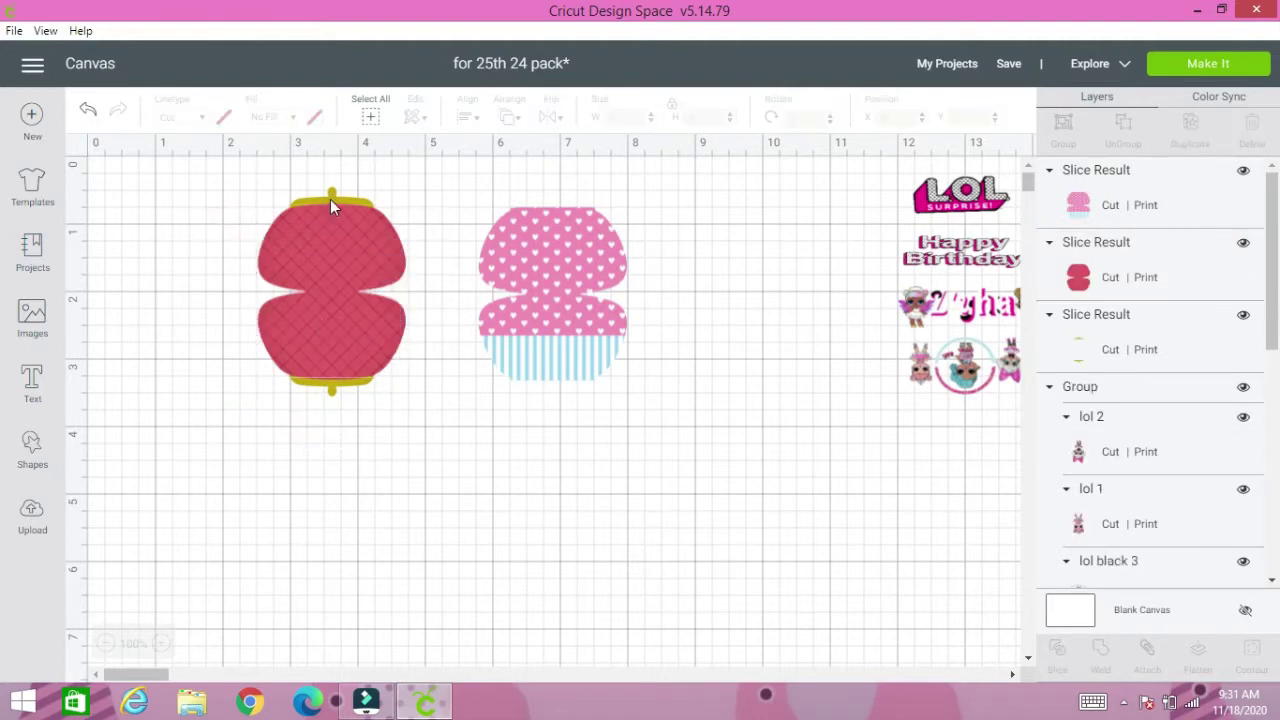
pyautogui.moveTo(330, 199); pyautogui.dragTo(692, 233)
pyautogui.click(324, 268)
pyautogui.click(243, 191)
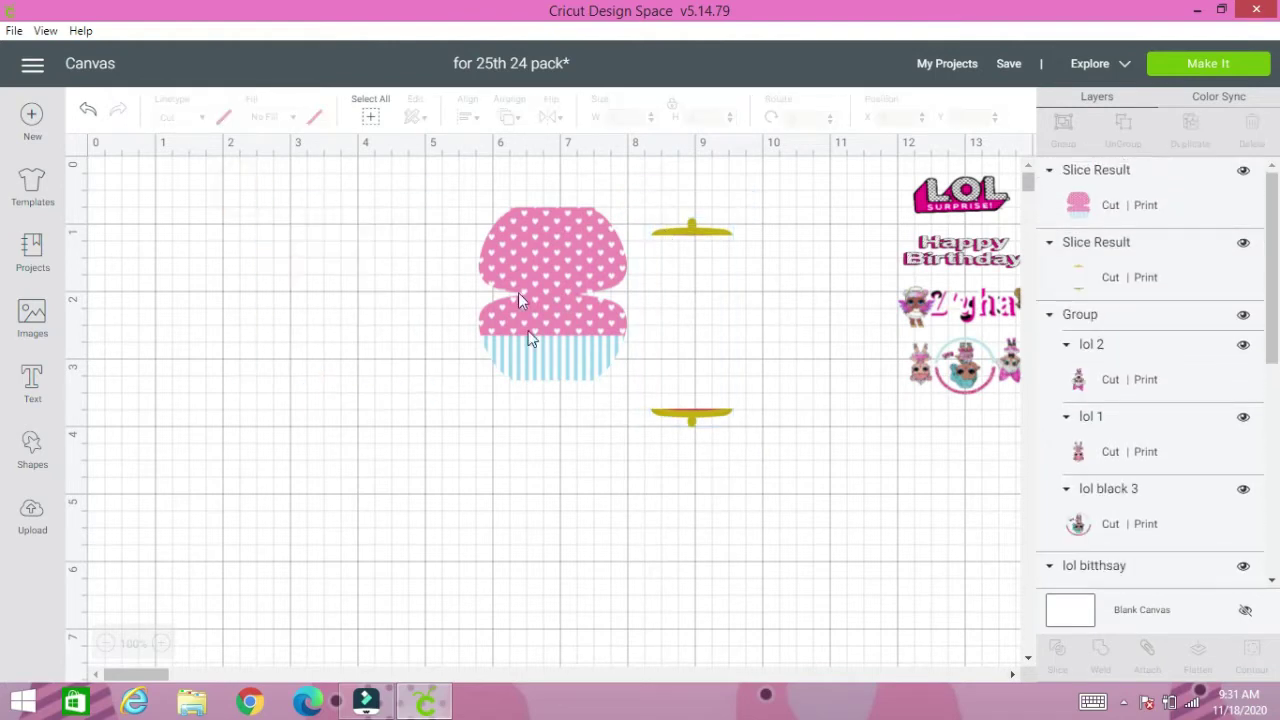
pyautogui.moveTo(534, 305); pyautogui.dragTo(287, 292)
pyautogui.click(230, 376)
# - Enlarge the heart-patterned purse to about 4.845 × 6.389 in on the left side
pyautogui.moveTo(404, 386); pyautogui.dragTo(526, 589)
pyautogui.moveTo(408, 413); pyautogui.dragTo(341, 403)
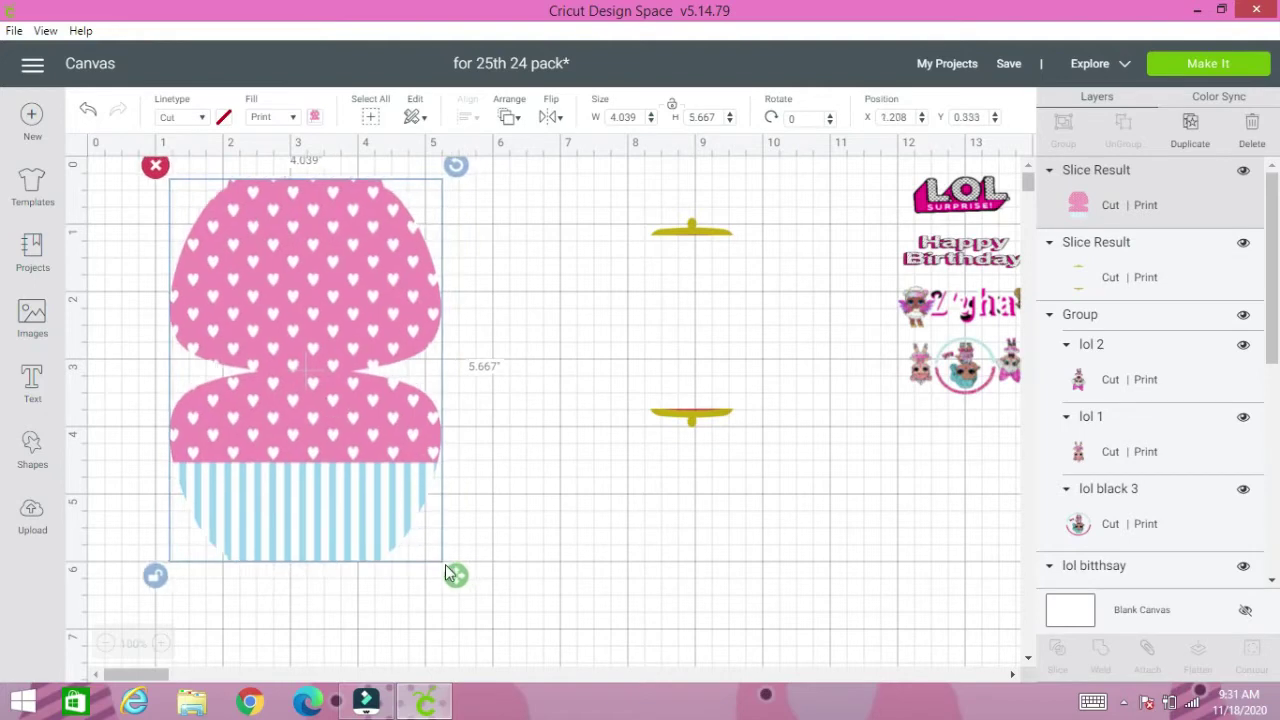
pyautogui.moveTo(452, 572); pyautogui.dragTo(526, 630)
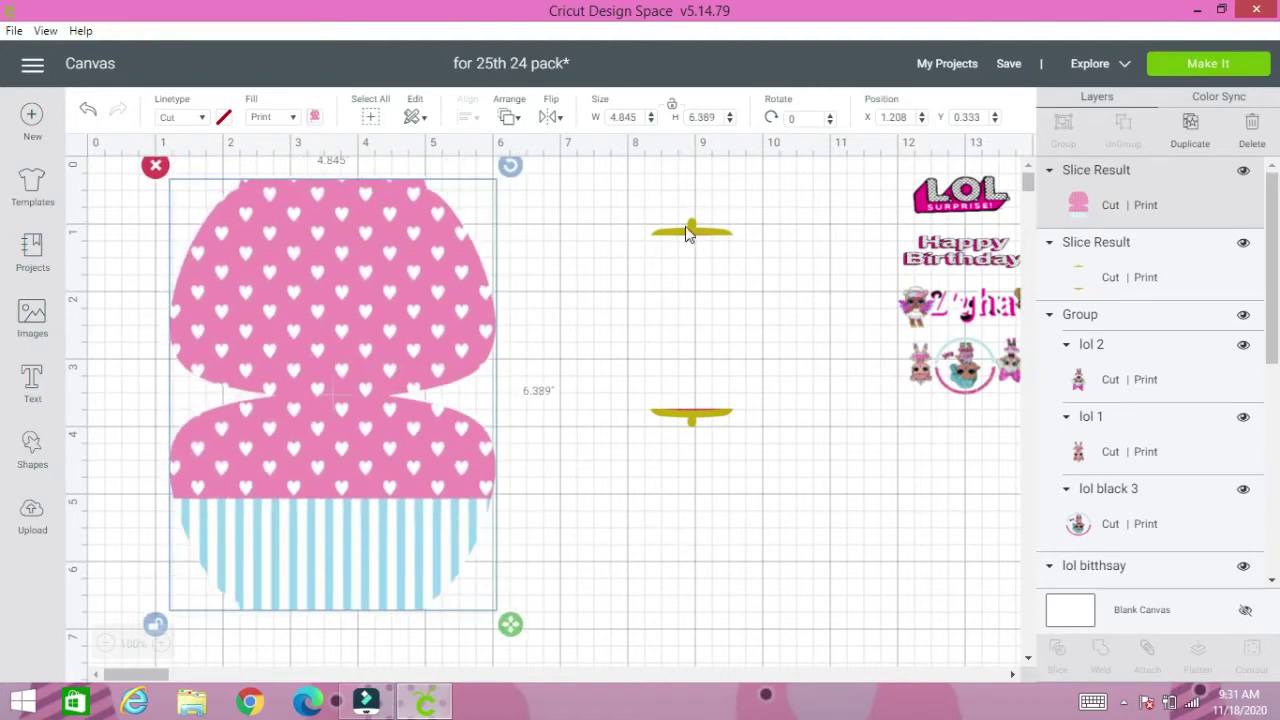
# - Move the yellow clasp beside the purse and stretch it to 3.988 × 5.944 in
pyautogui.moveTo(686, 234); pyautogui.dragTo(578, 204)
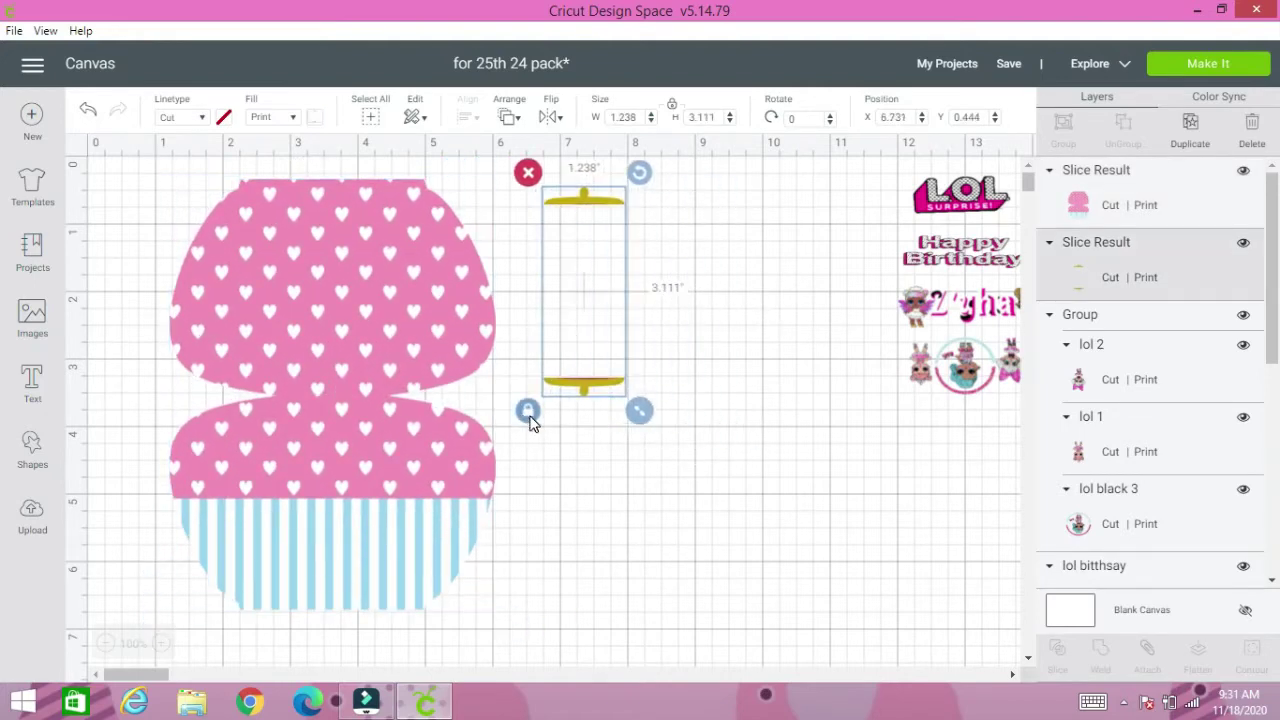
pyautogui.moveTo(639, 411); pyautogui.dragTo(828, 608)
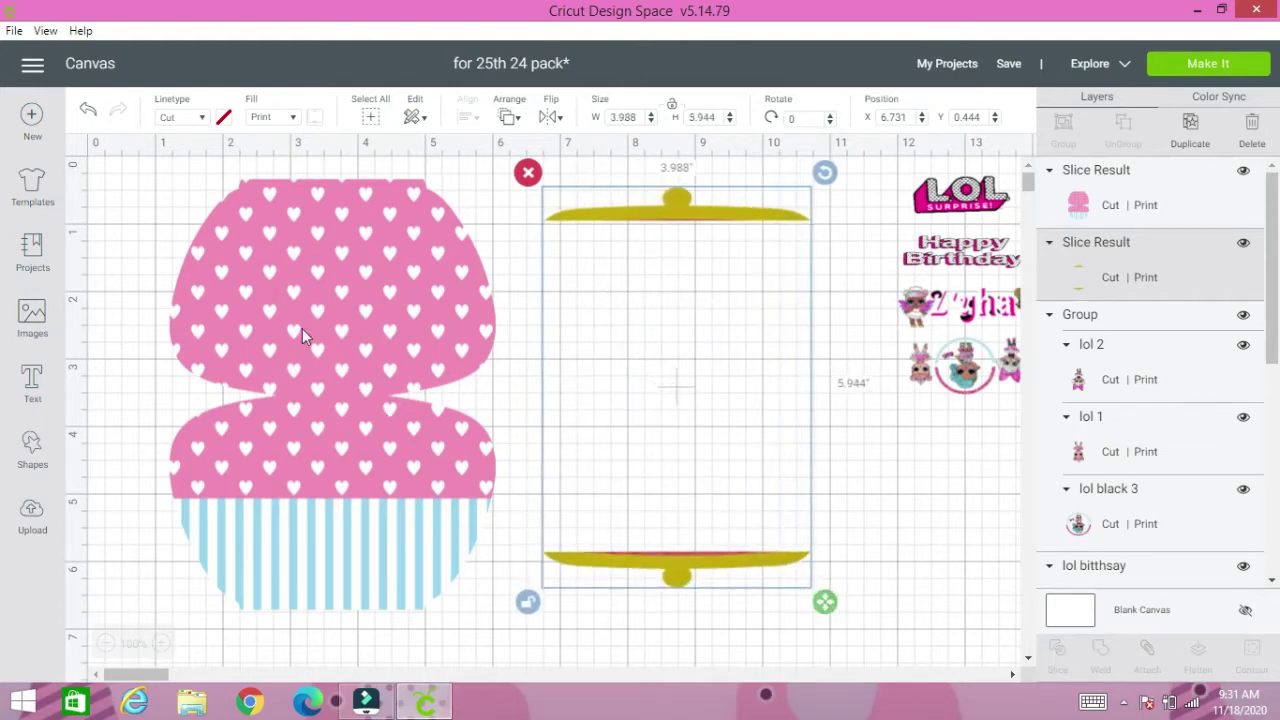
pyautogui.click(507, 252)
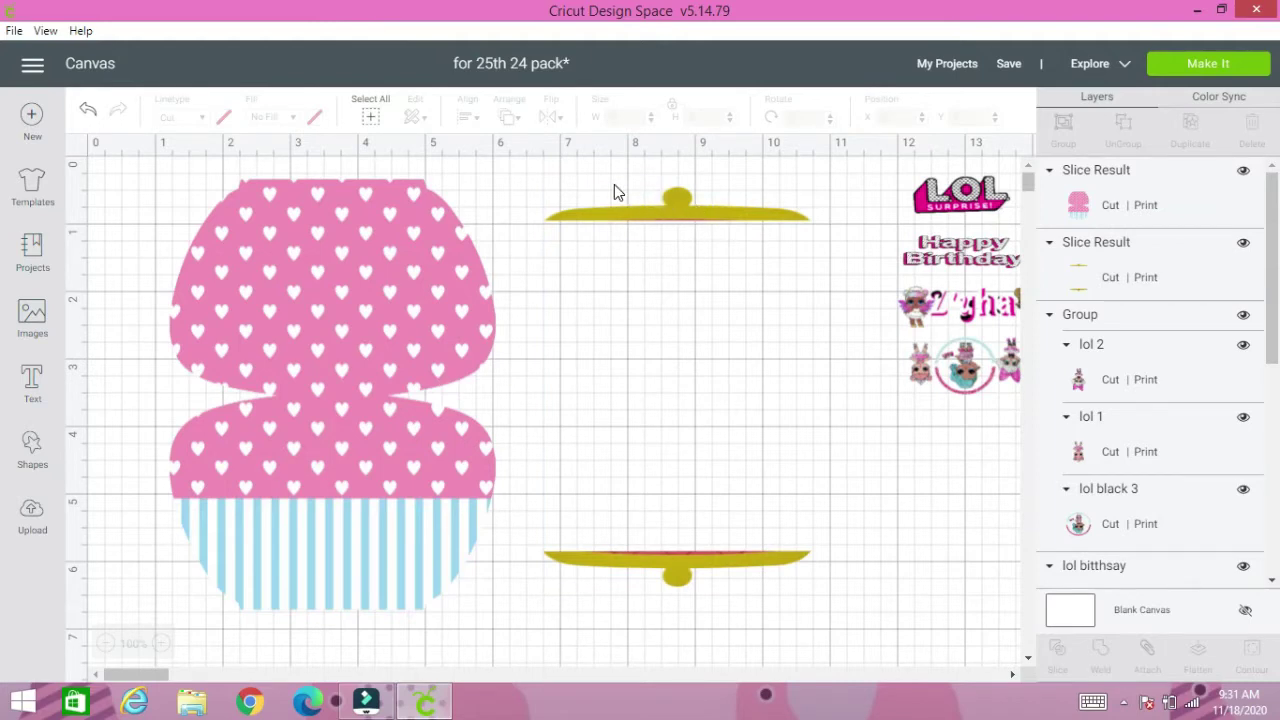
# - Change the clasp's fill to Print with the Pattern print type
pyautogui.click(670, 197)
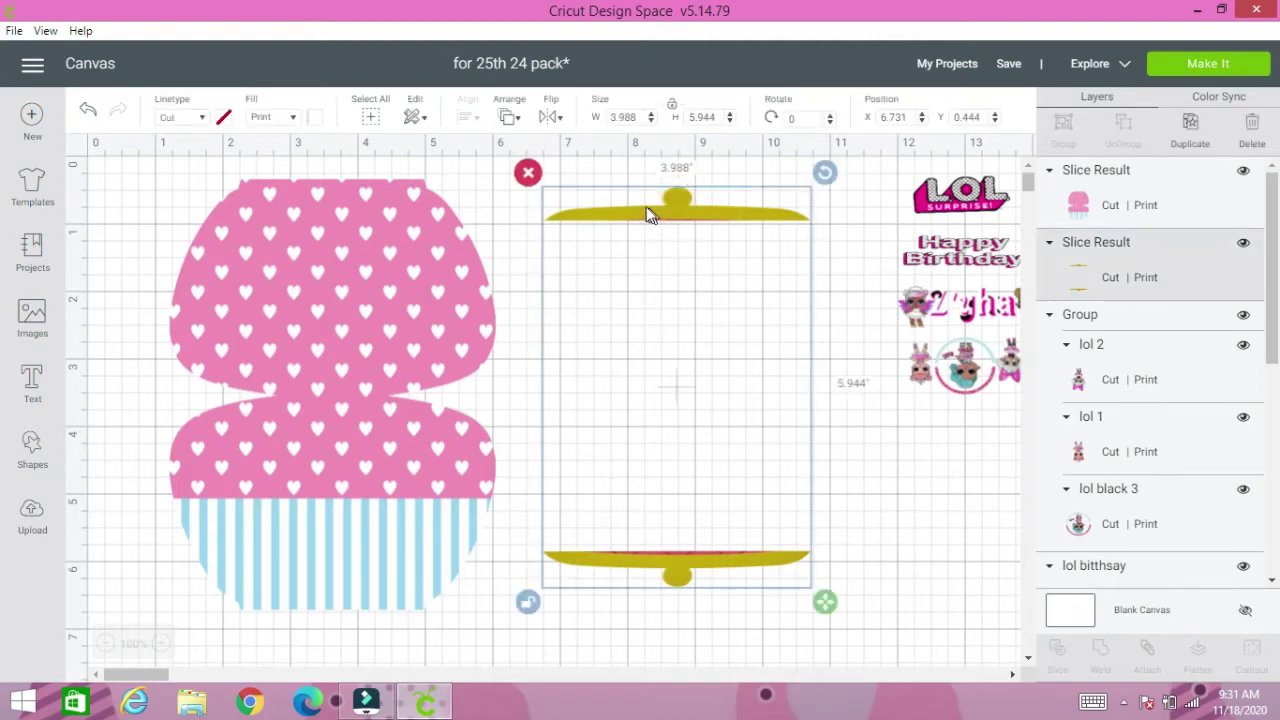
pyautogui.click(281, 115)
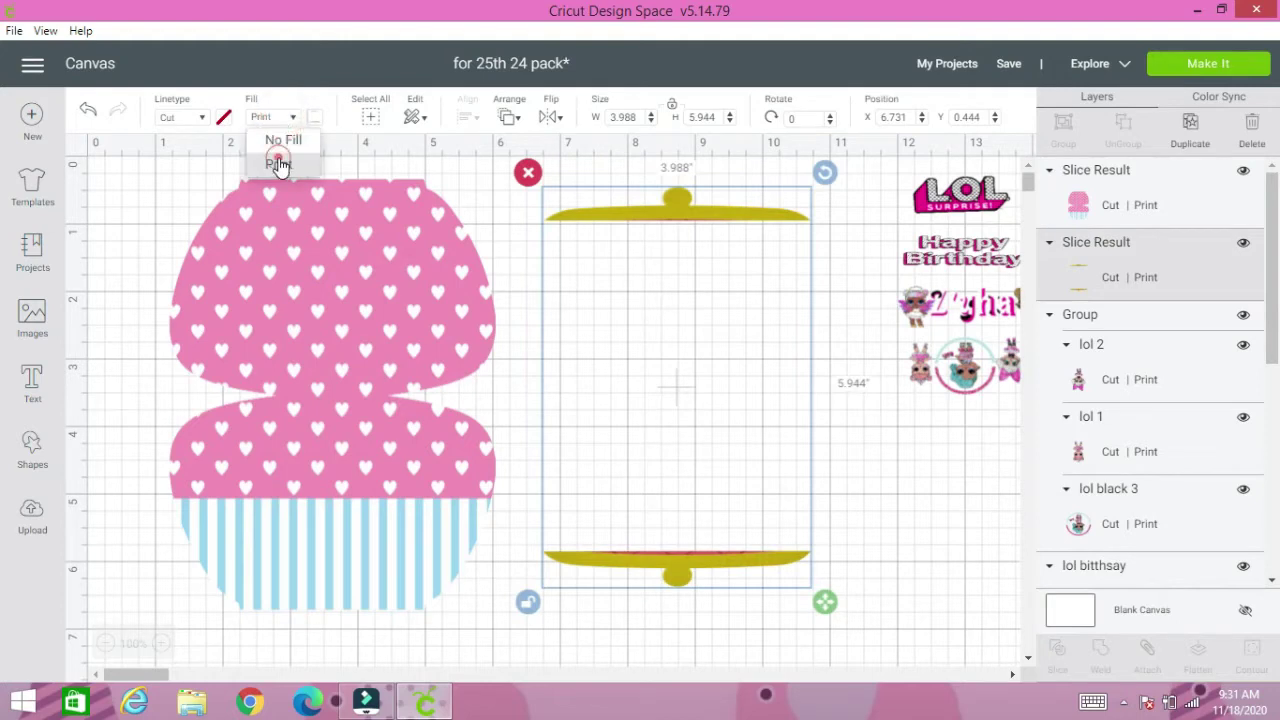
pyautogui.click(277, 160)
pyautogui.click(315, 118)
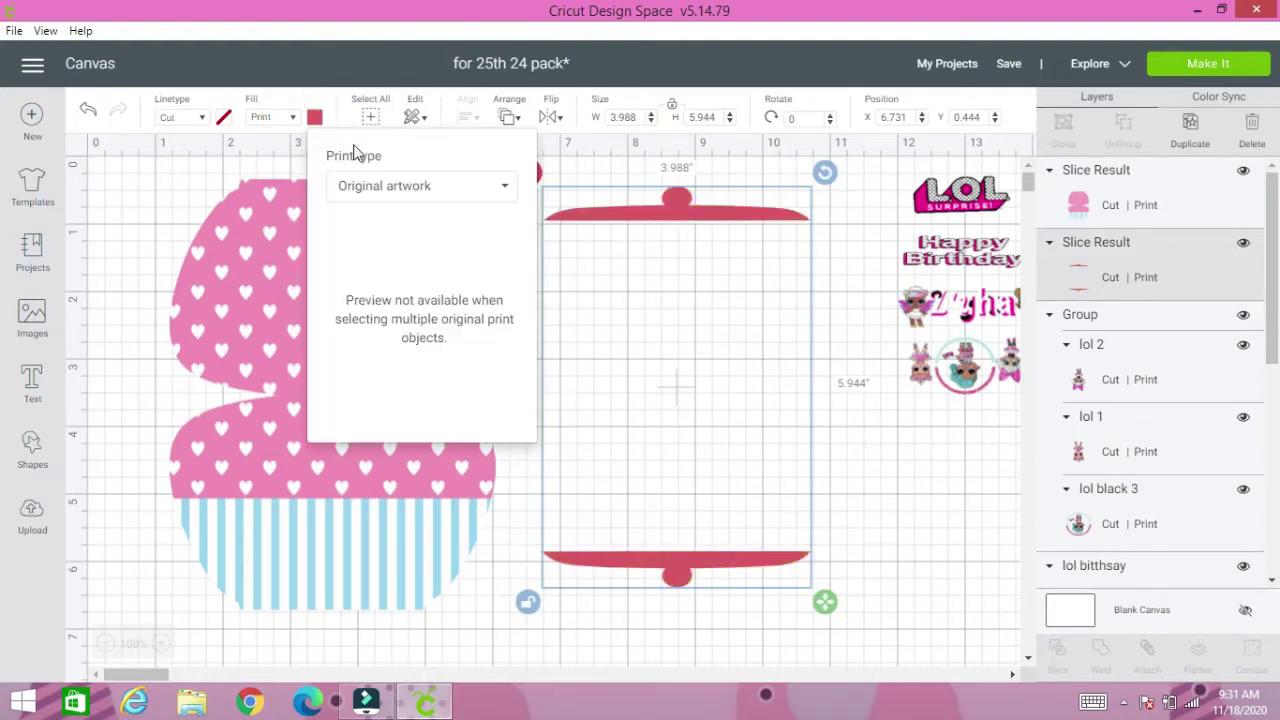
pyautogui.click(383, 189)
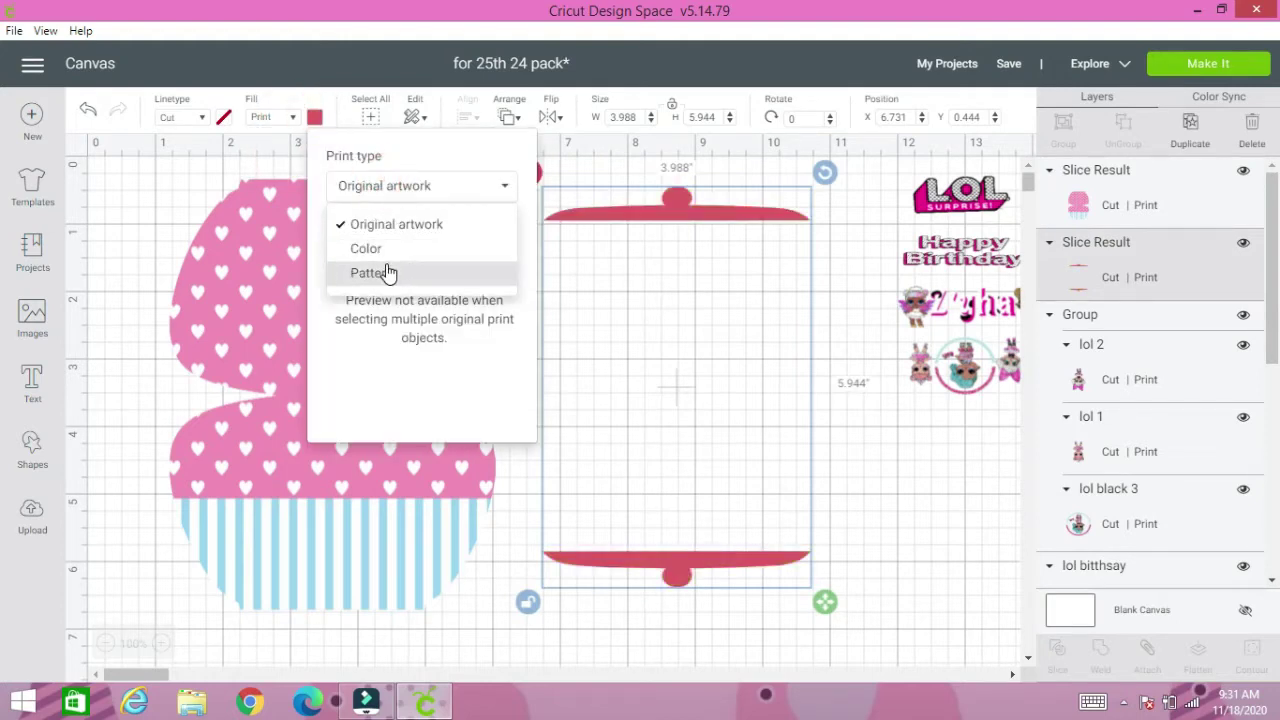
pyautogui.click(388, 273)
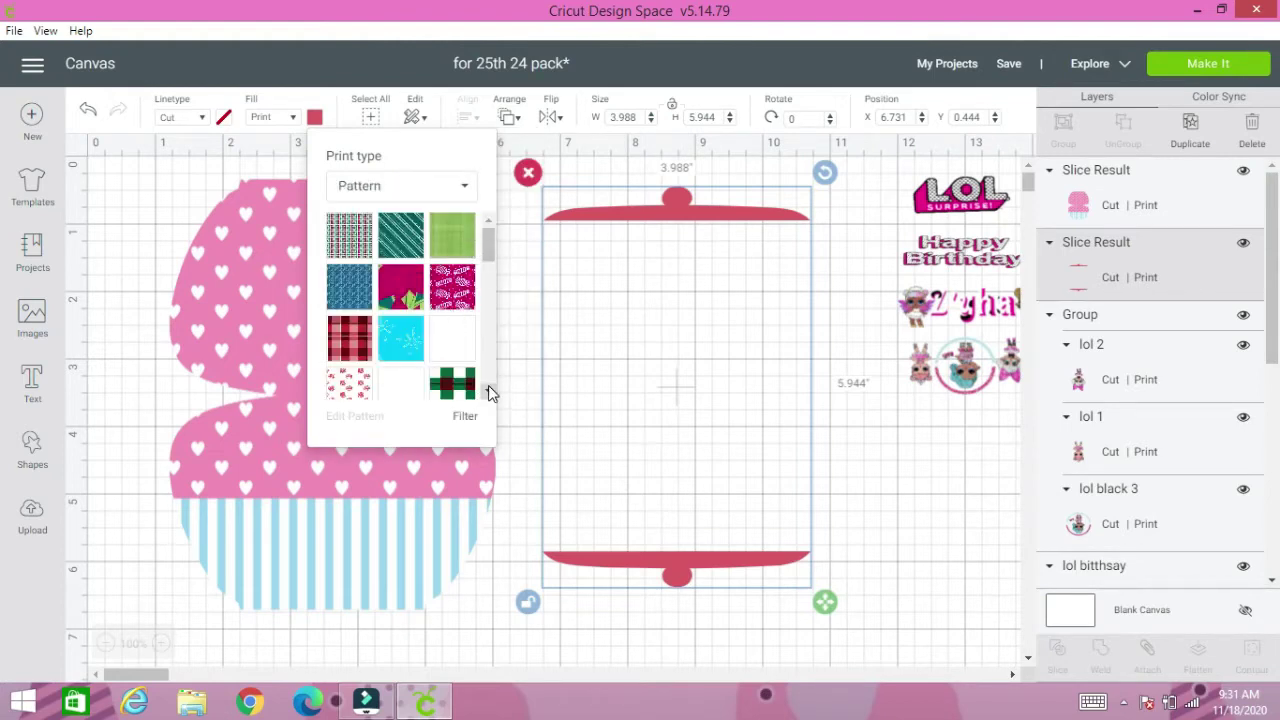
# - Apply the magenta hearts pattern to the clasp
pyautogui.scroll(-5, 491, 388)
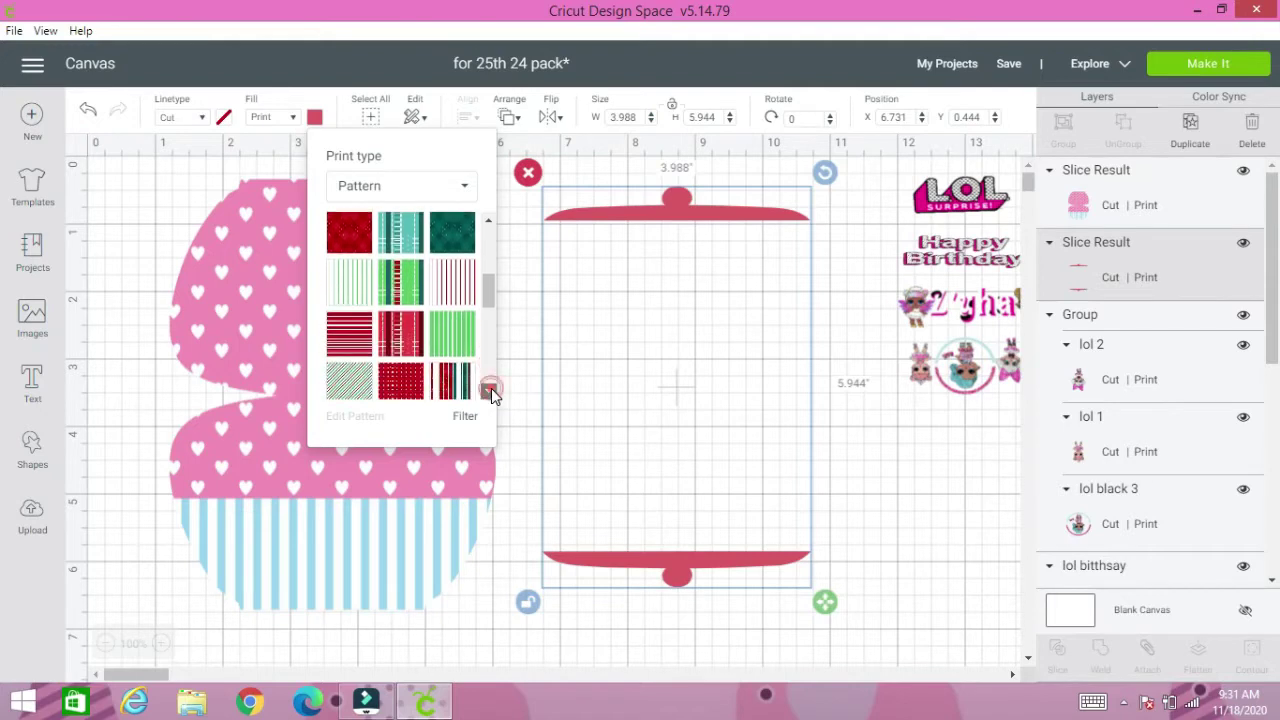
pyautogui.scroll(-6, 491, 388)
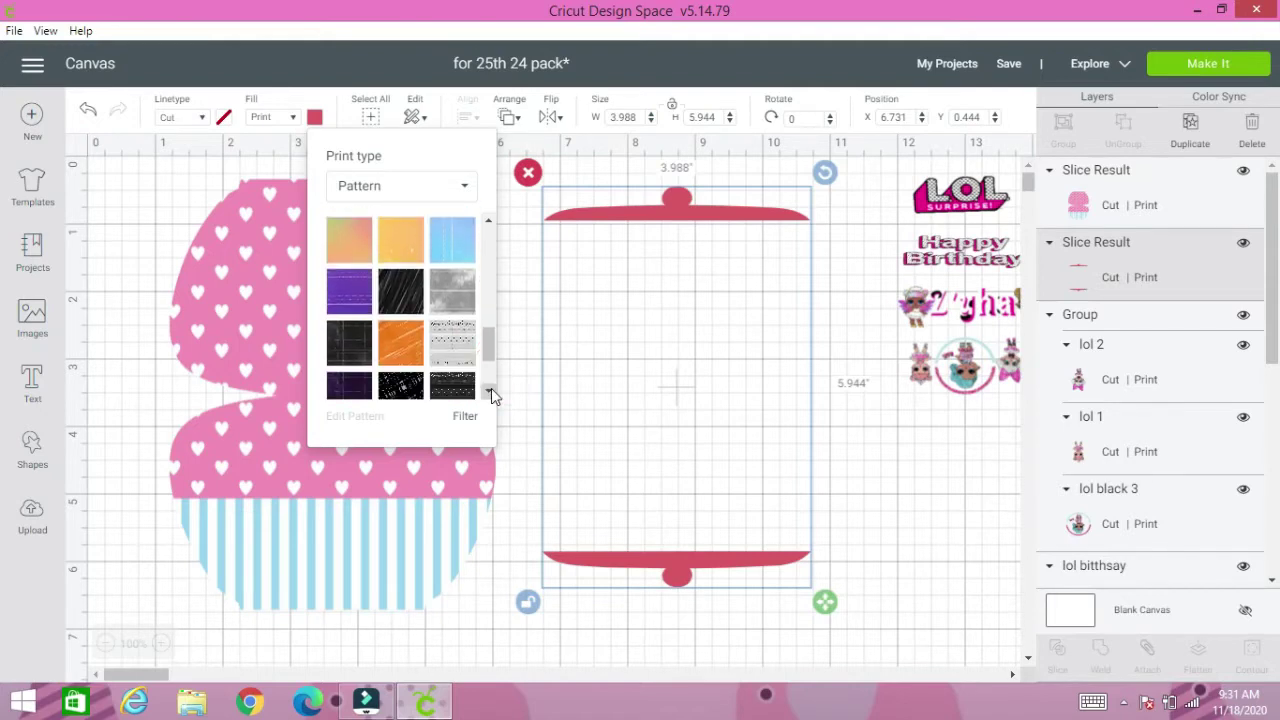
pyautogui.scroll(-6, 491, 388)
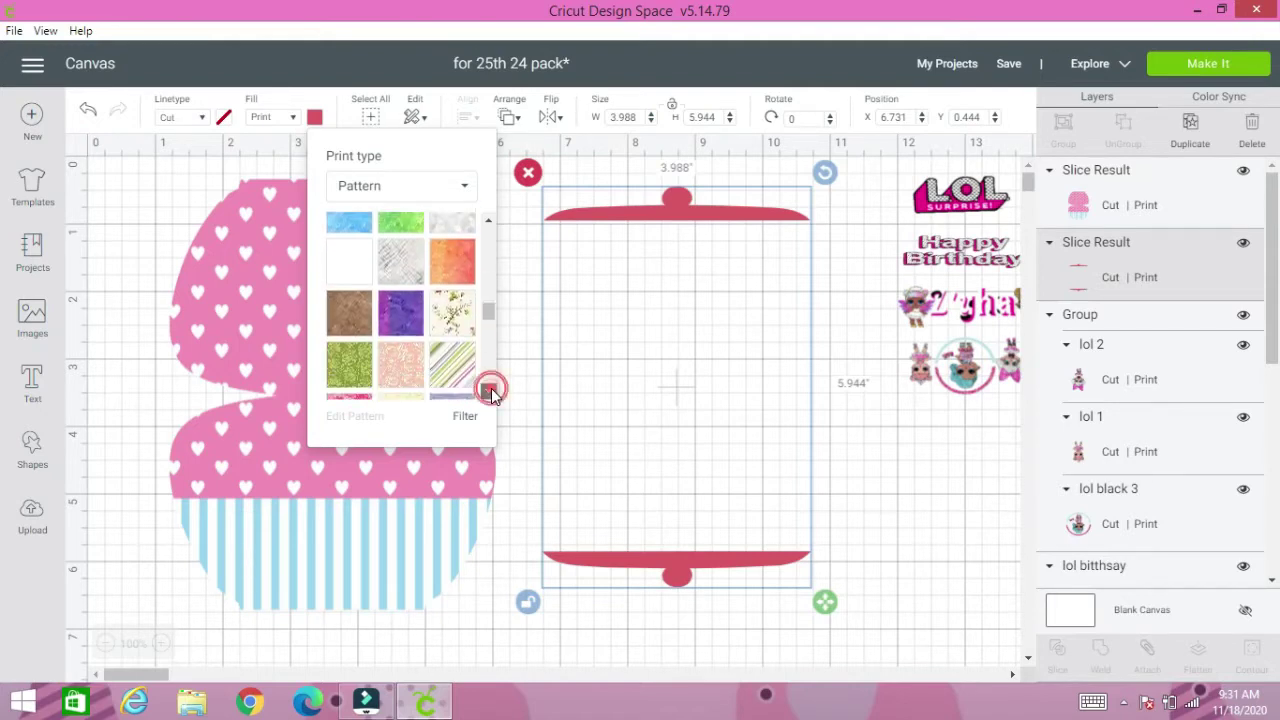
pyautogui.scroll(-6, 491, 388)
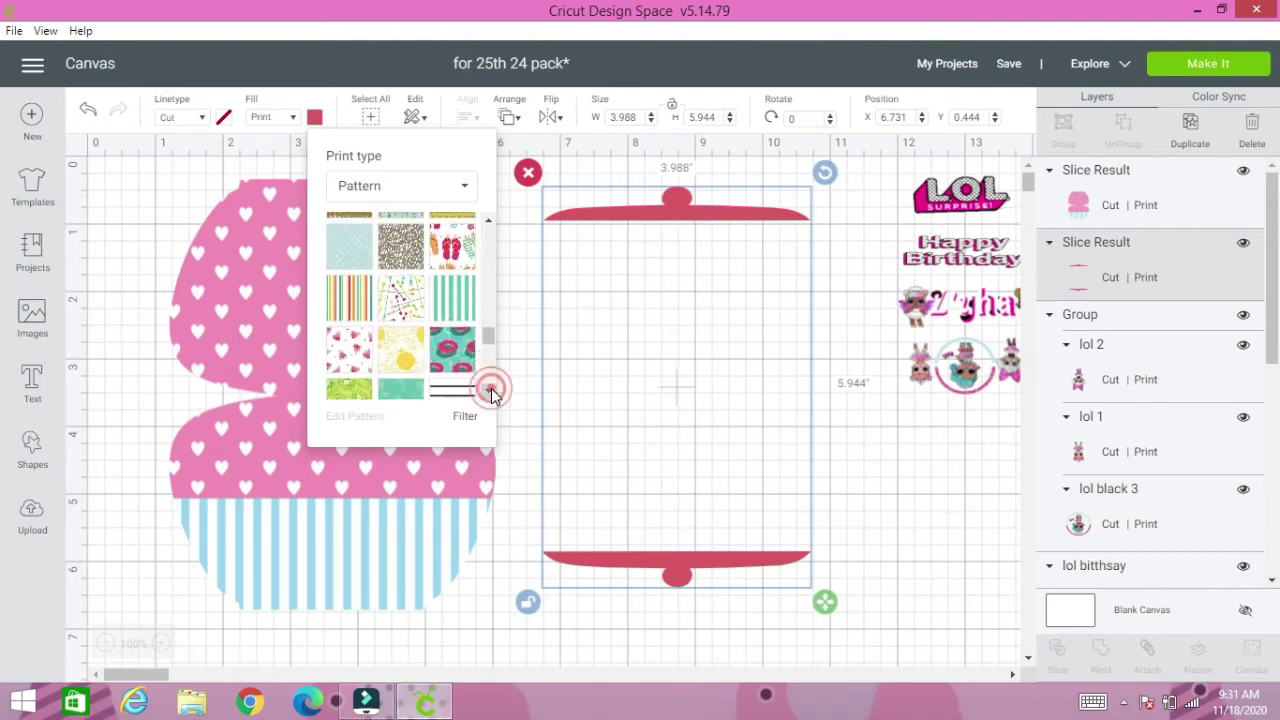
pyautogui.scroll(-6, 491, 392)
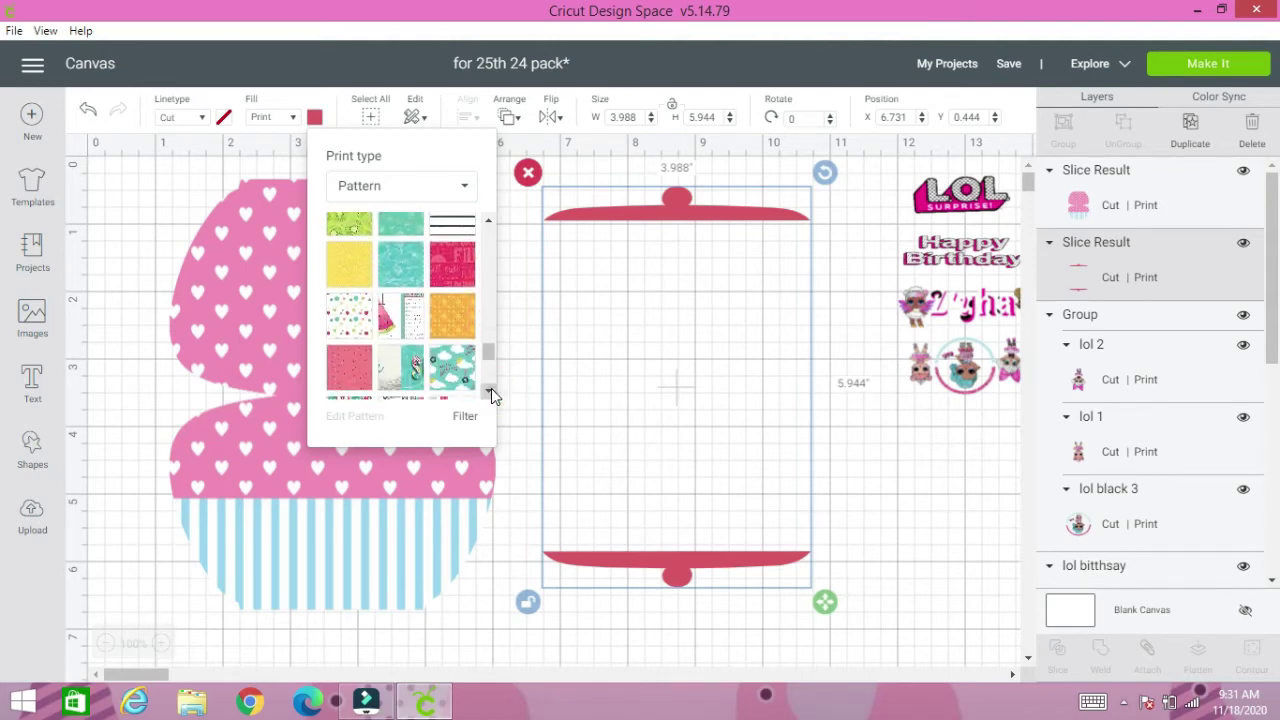
pyautogui.scroll(-6, 491, 392)
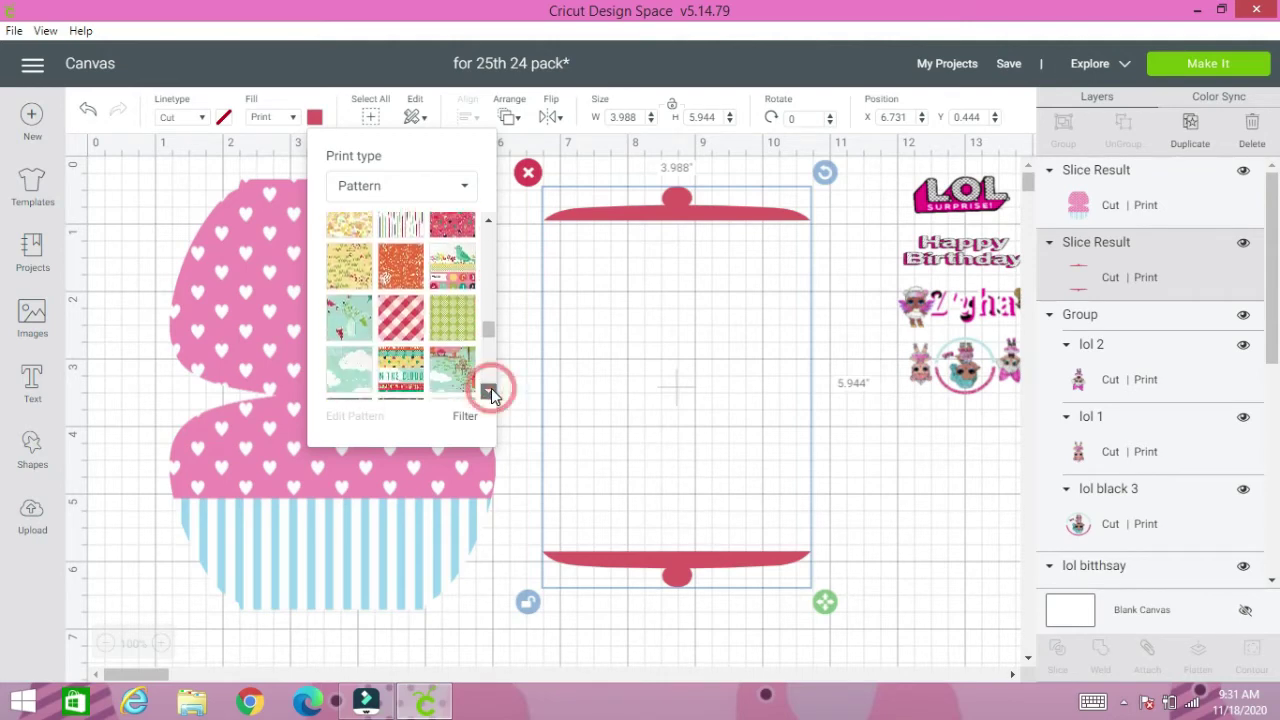
pyautogui.scroll(-5, 491, 388)
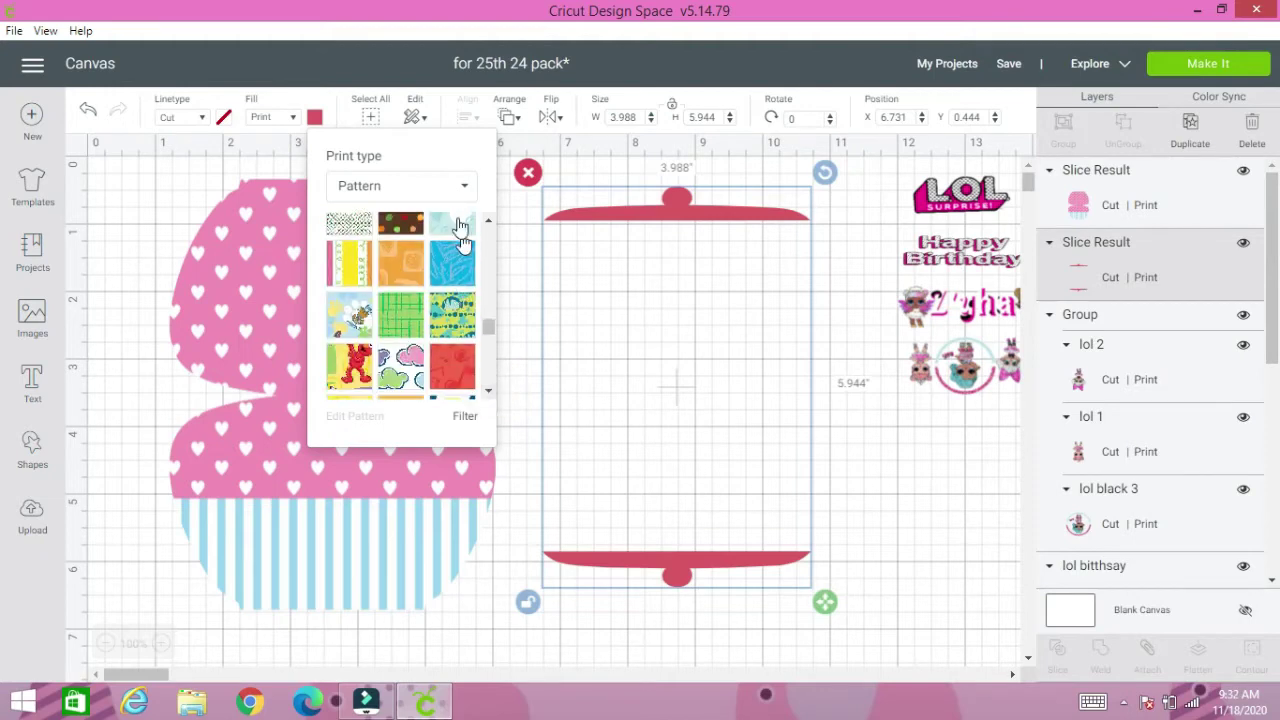
pyautogui.scroll(3, 457, 222)
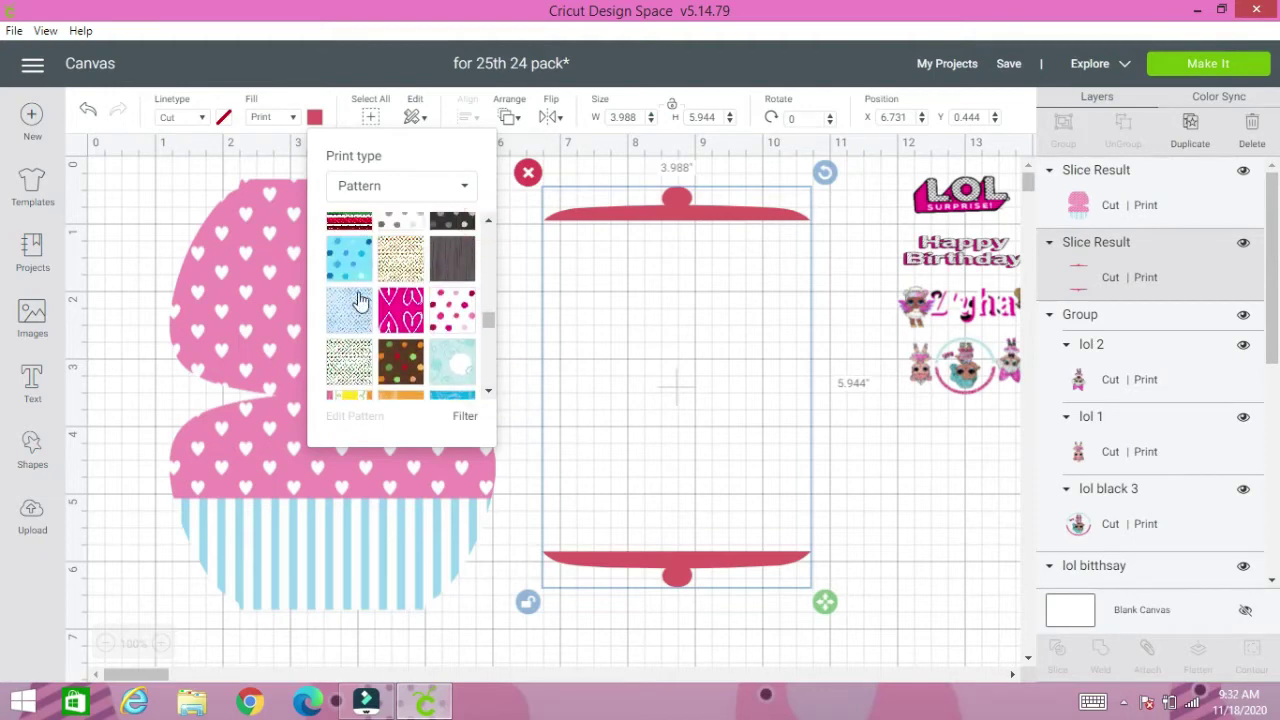
pyautogui.click(403, 311)
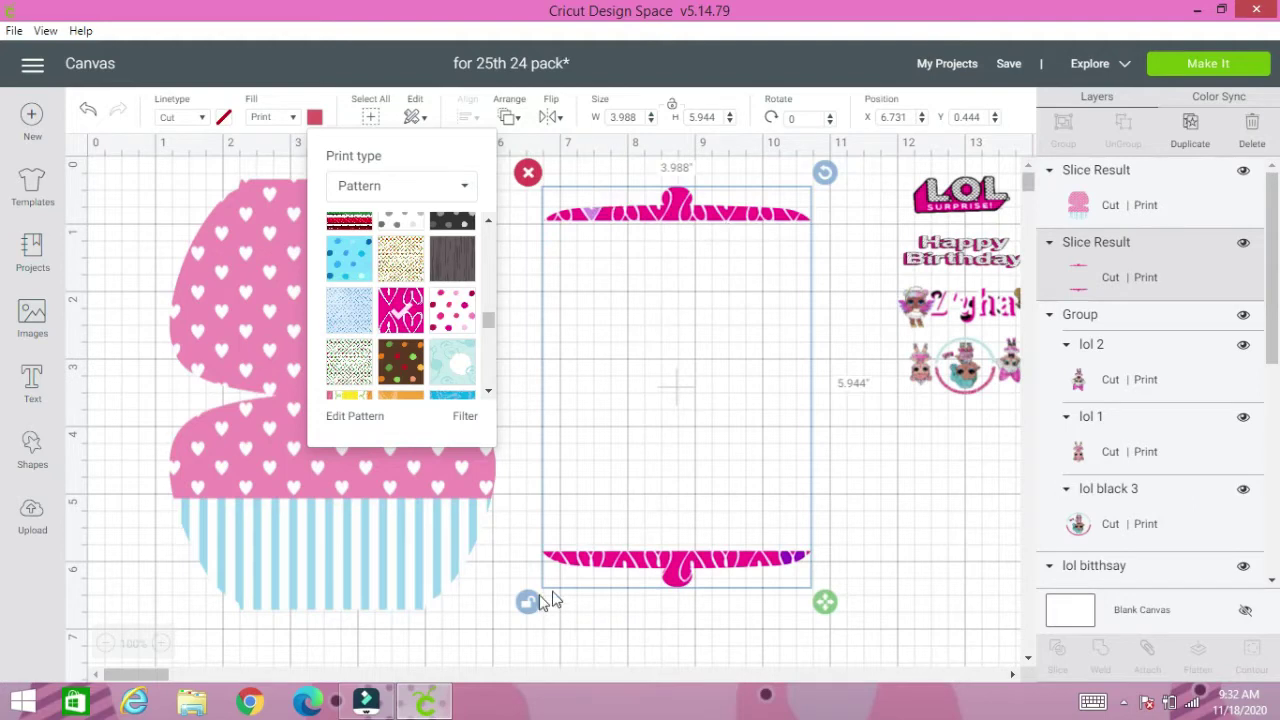
# - Separate the pink hearts shape from the magenta strips, moving the strips to the canvas's left edge
pyautogui.click(167, 207)
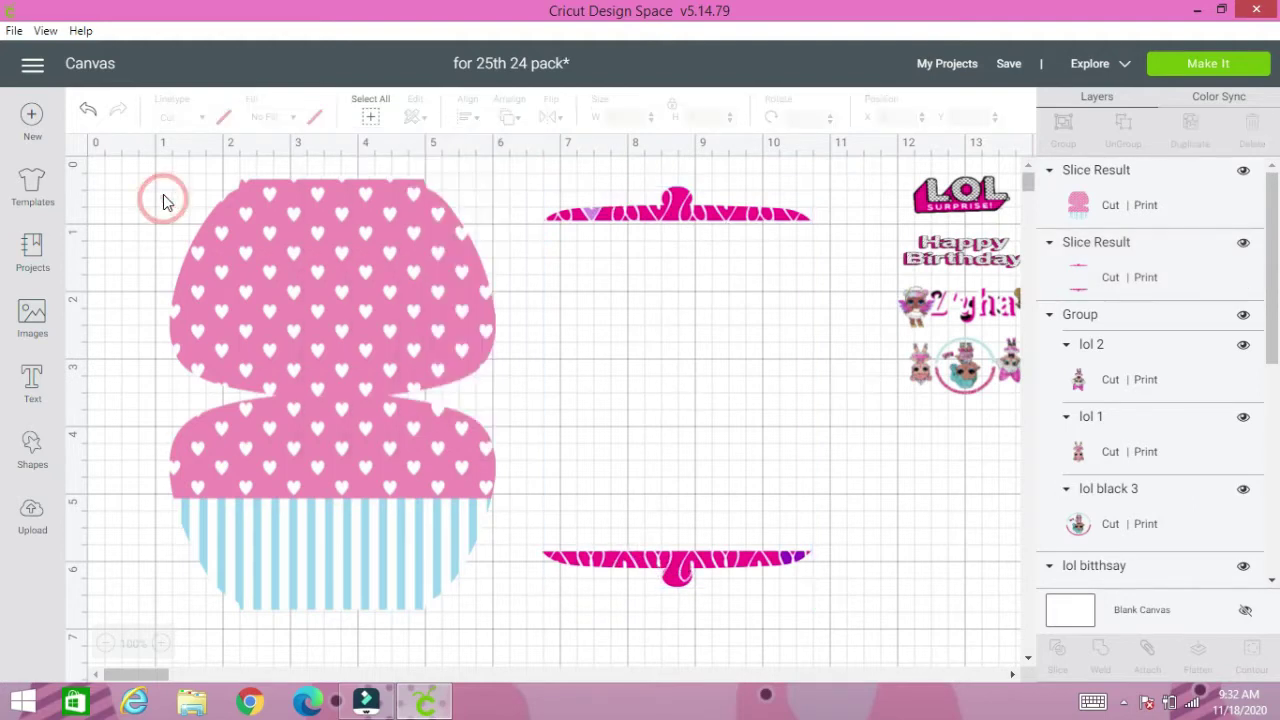
pyautogui.click(323, 291)
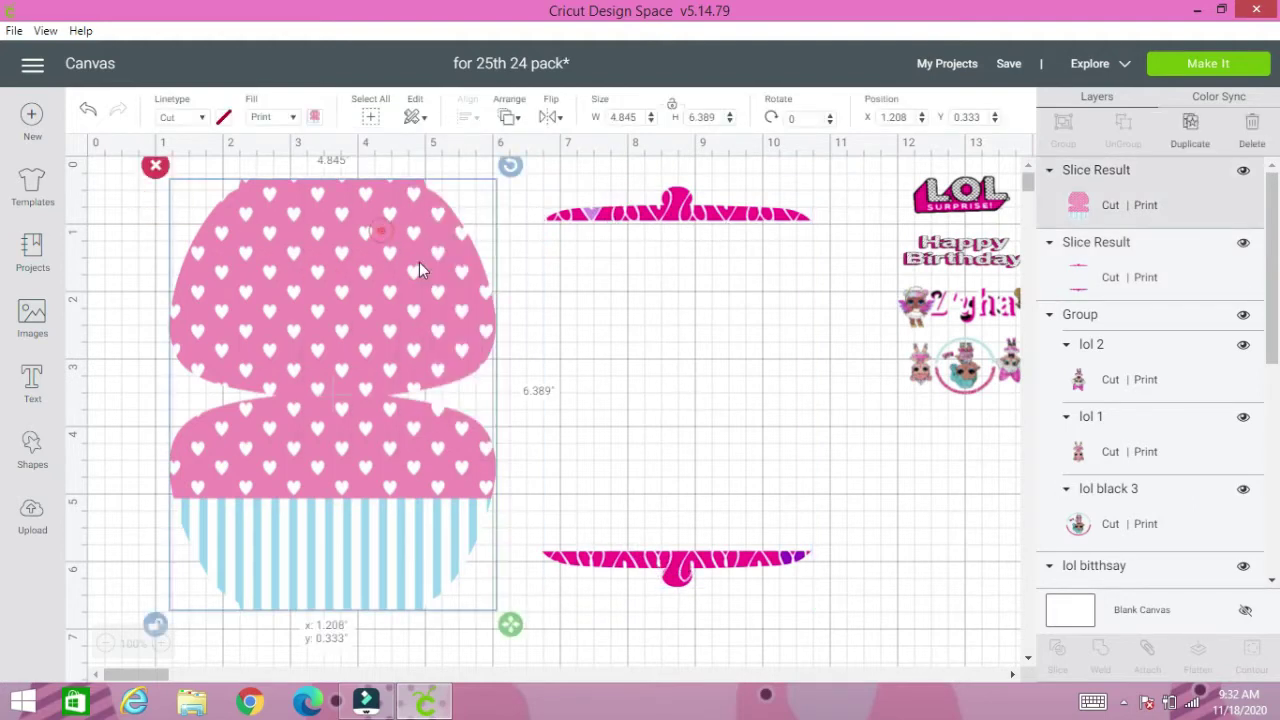
pyautogui.moveTo(419, 262); pyautogui.dragTo(479, 312)
pyautogui.moveTo(652, 215); pyautogui.dragTo(371, 222)
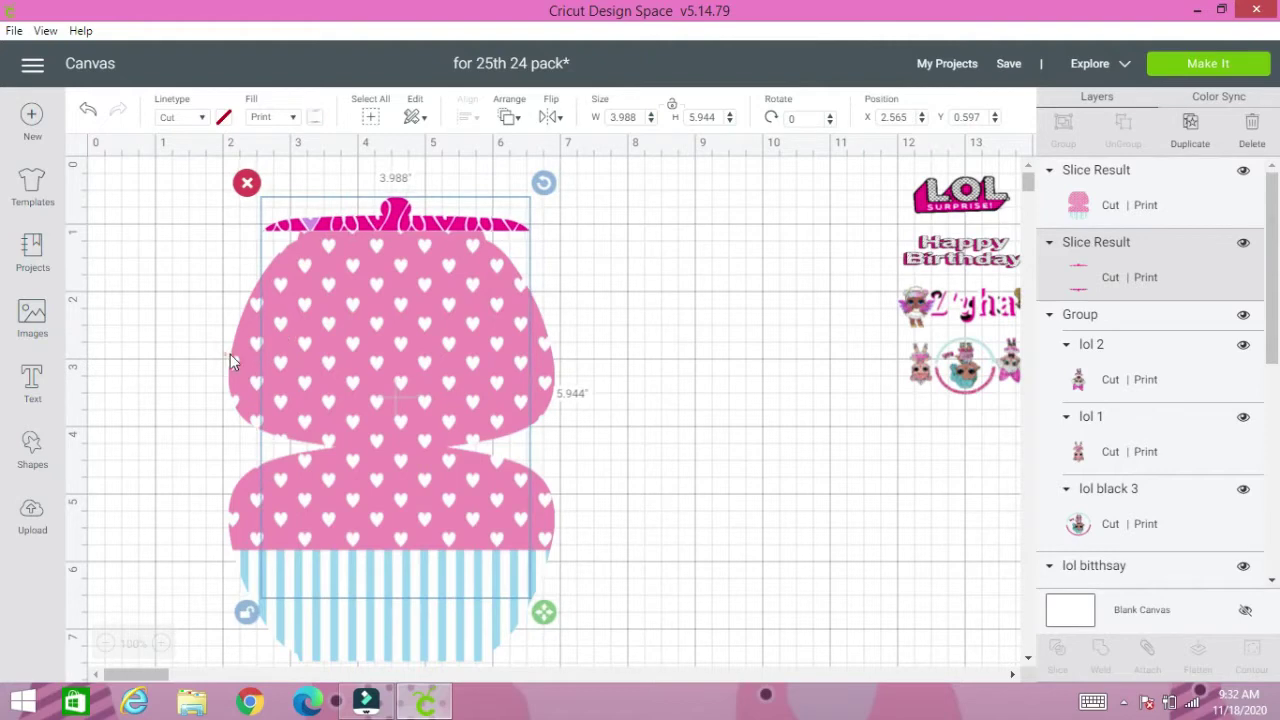
pyautogui.click(230, 356)
pyautogui.click(246, 358)
pyautogui.scroll(-3, 246, 354)
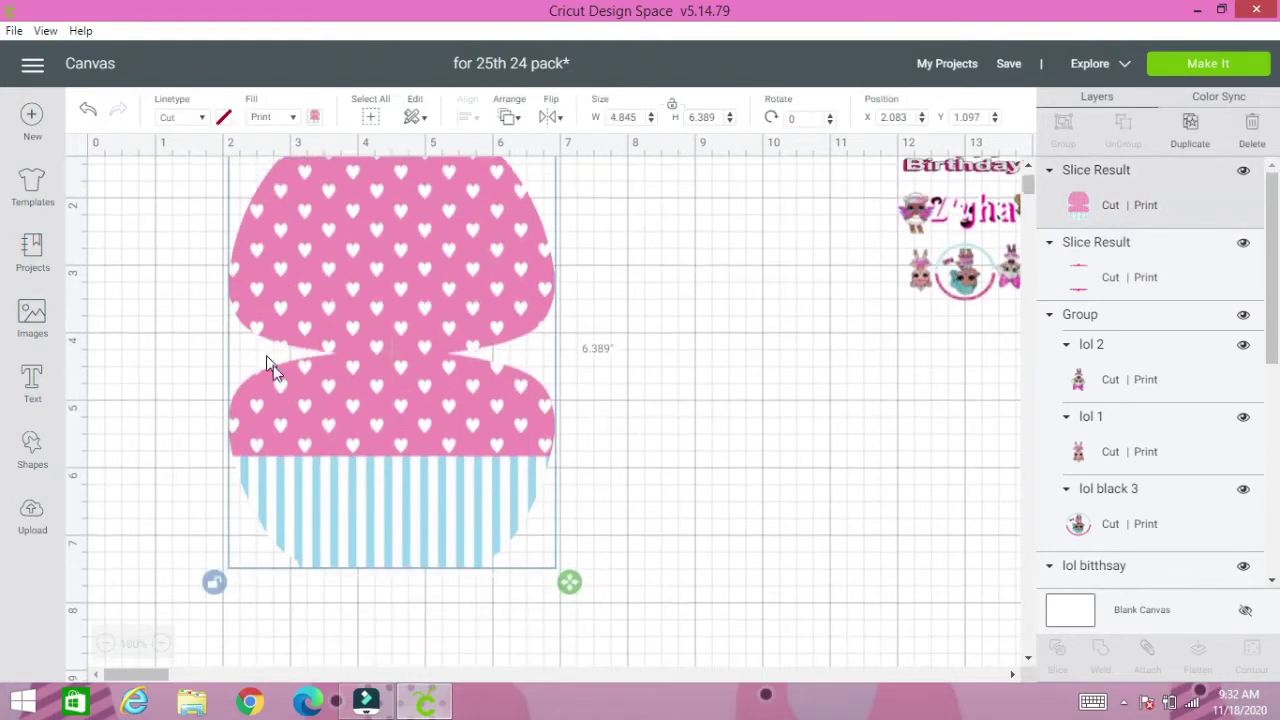
pyautogui.moveTo(400, 498); pyautogui.dragTo(618, 487)
pyautogui.moveTo(340, 490); pyautogui.dragTo(166, 518)
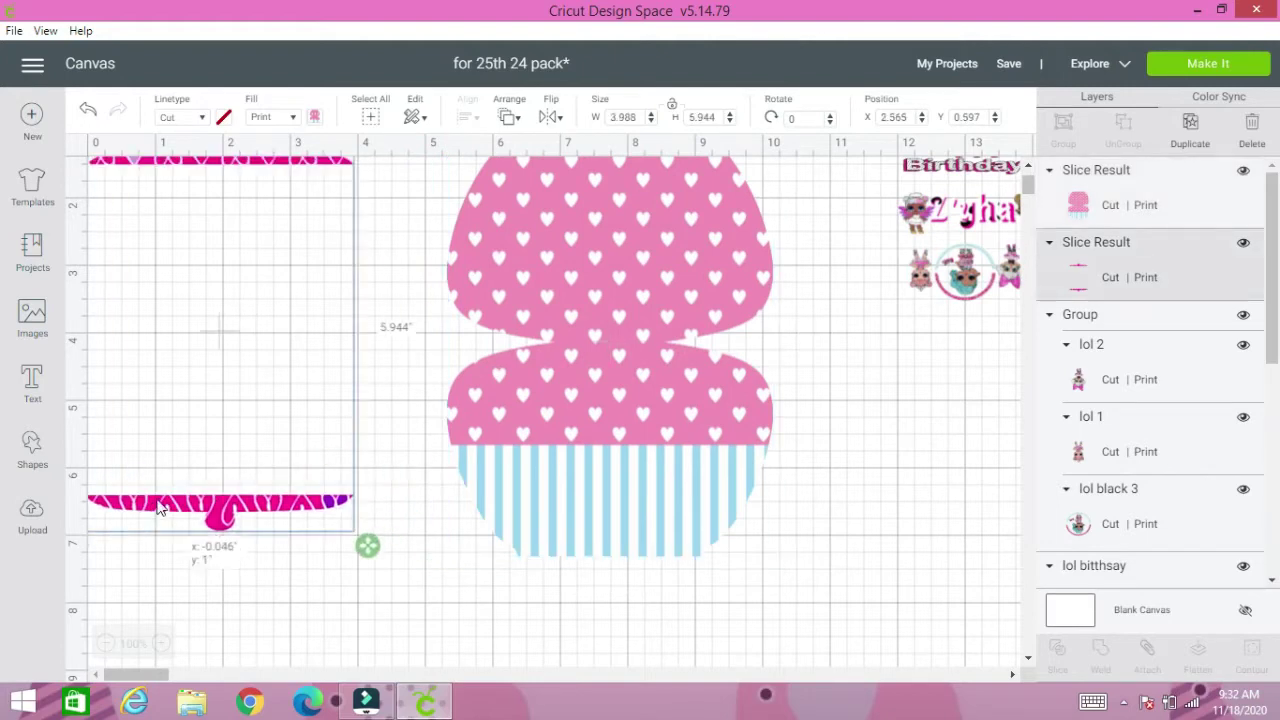
# - Enlarge the hearts shape to 6.109 × 7.042 in
pyautogui.click(588, 452)
pyautogui.moveTo(536, 440); pyautogui.dragTo(522, 456)
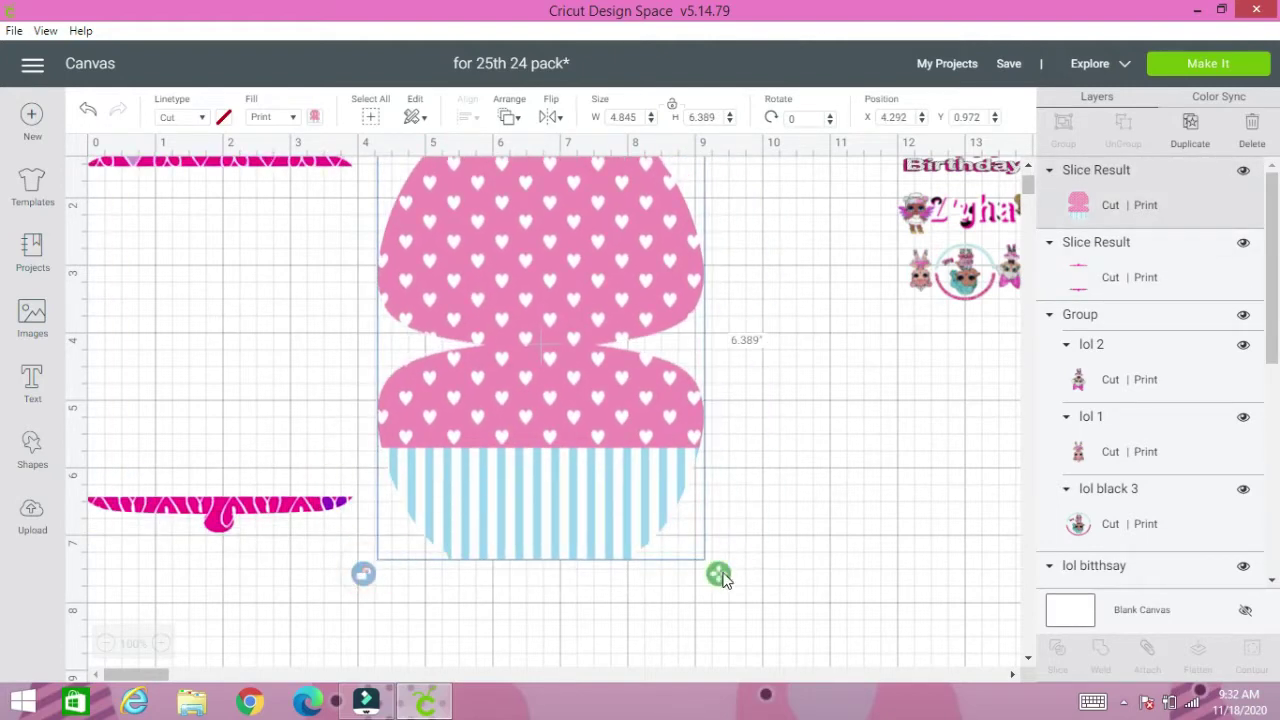
pyautogui.moveTo(718, 573); pyautogui.dragTo(803, 618)
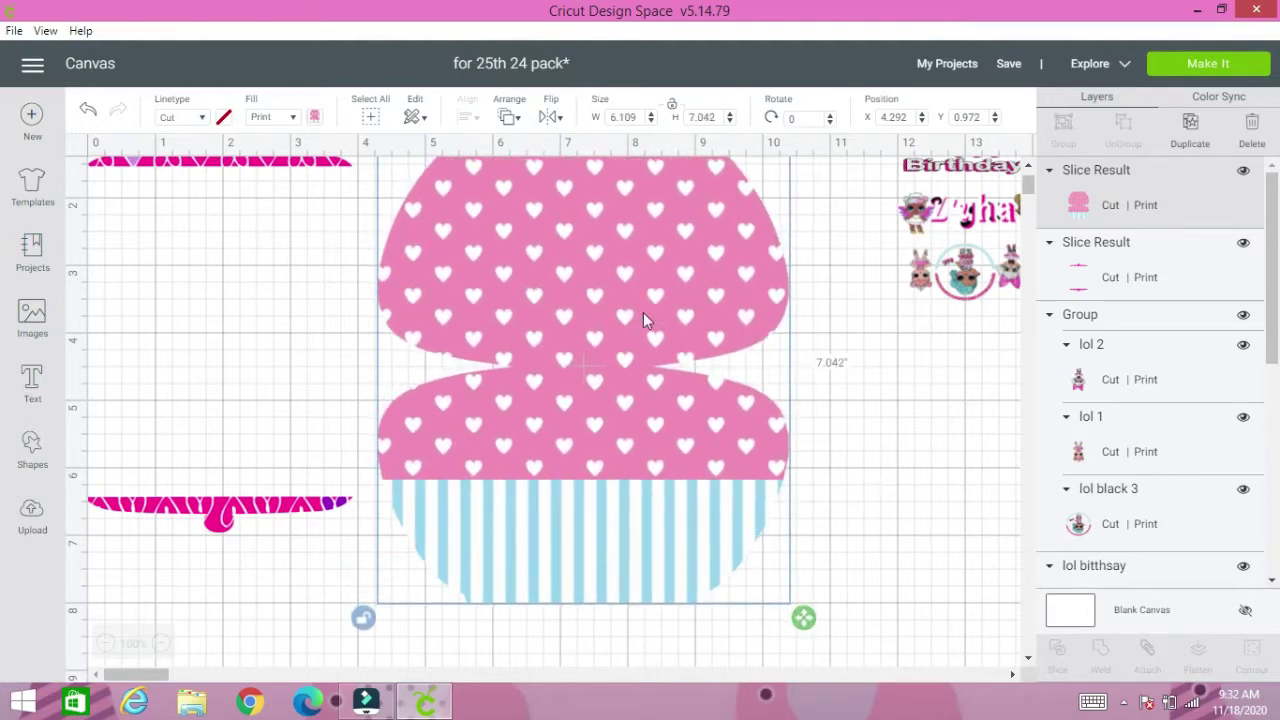
pyautogui.moveTo(636, 308); pyautogui.dragTo(637, 350)
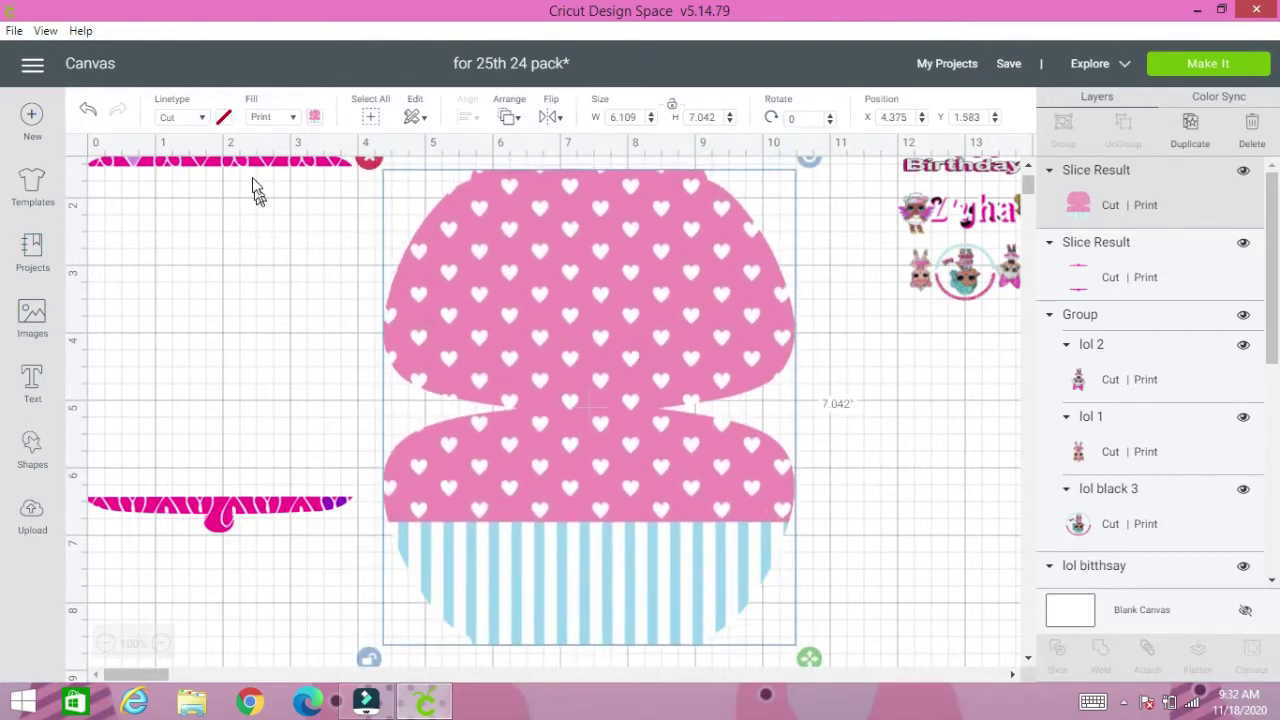
pyautogui.click(250, 164)
# - Send the magenta strips to the front and centre them over the hearts shape
pyautogui.moveTo(253, 168); pyautogui.dragTo(323, 204)
pyautogui.click(505, 117)
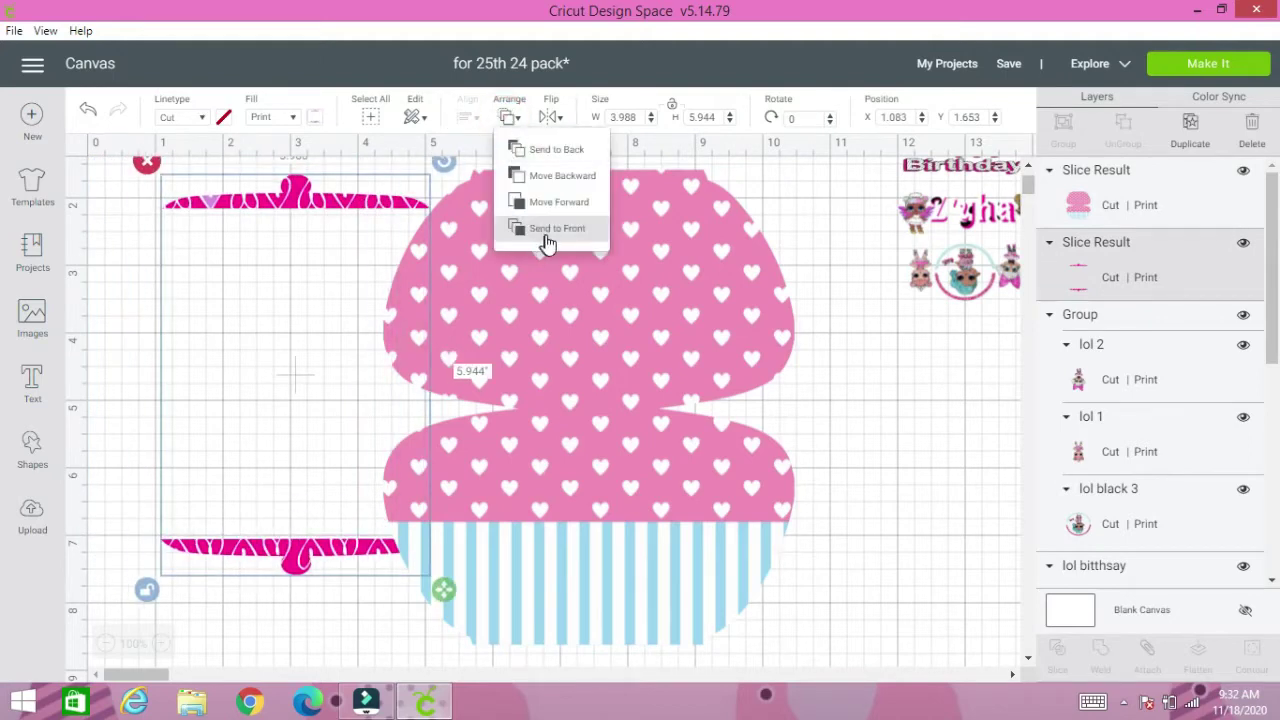
pyautogui.click(543, 229)
pyautogui.moveTo(325, 224); pyautogui.dragTo(523, 196)
pyautogui.moveTo(686, 248); pyautogui.dragTo(658, 254)
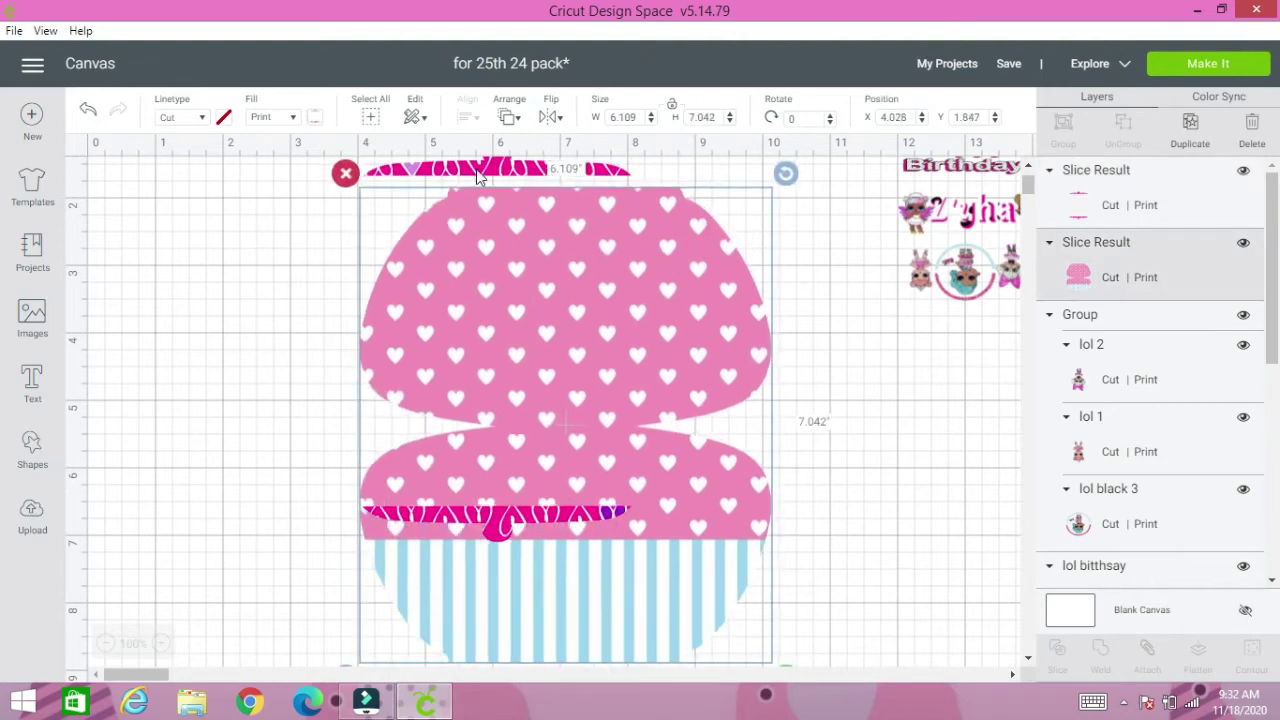
pyautogui.moveTo(484, 178); pyautogui.dragTo(564, 184)
# - Stretch the magenta strips taller and widen the pink hearts shape
pyautogui.scroll(-2, 445, 470)
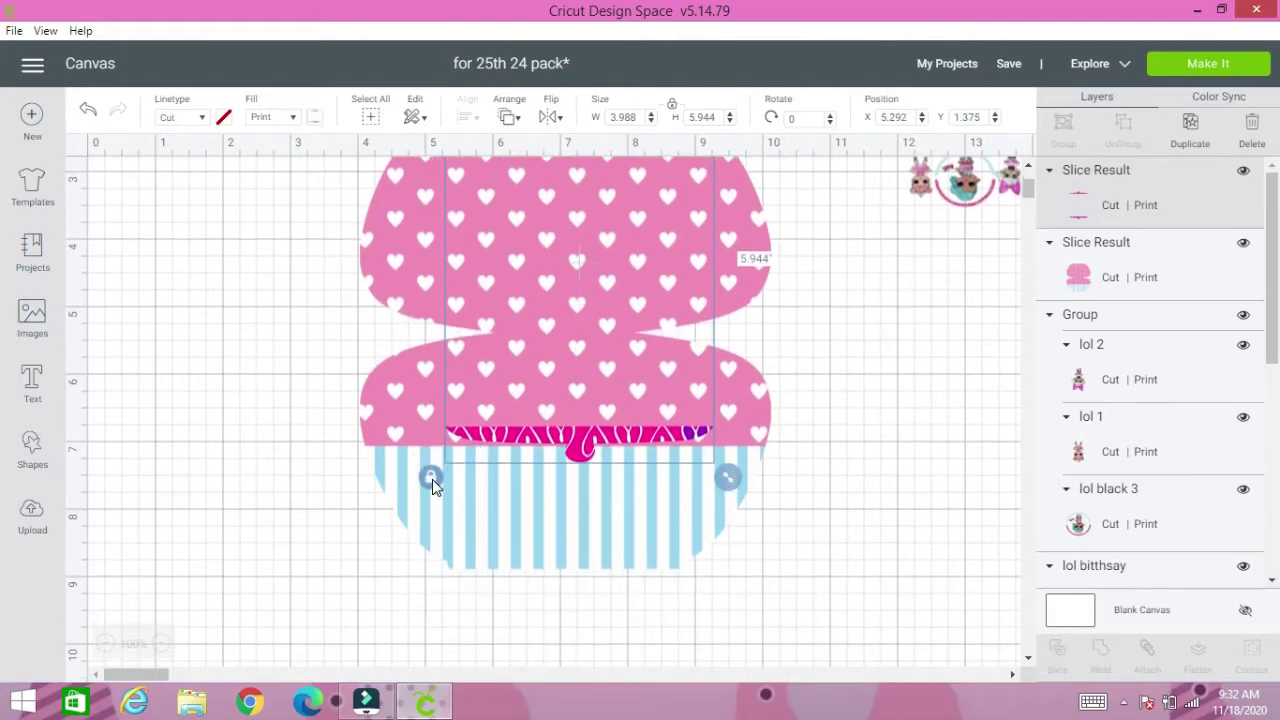
pyautogui.moveTo(727, 477); pyautogui.dragTo(727, 631)
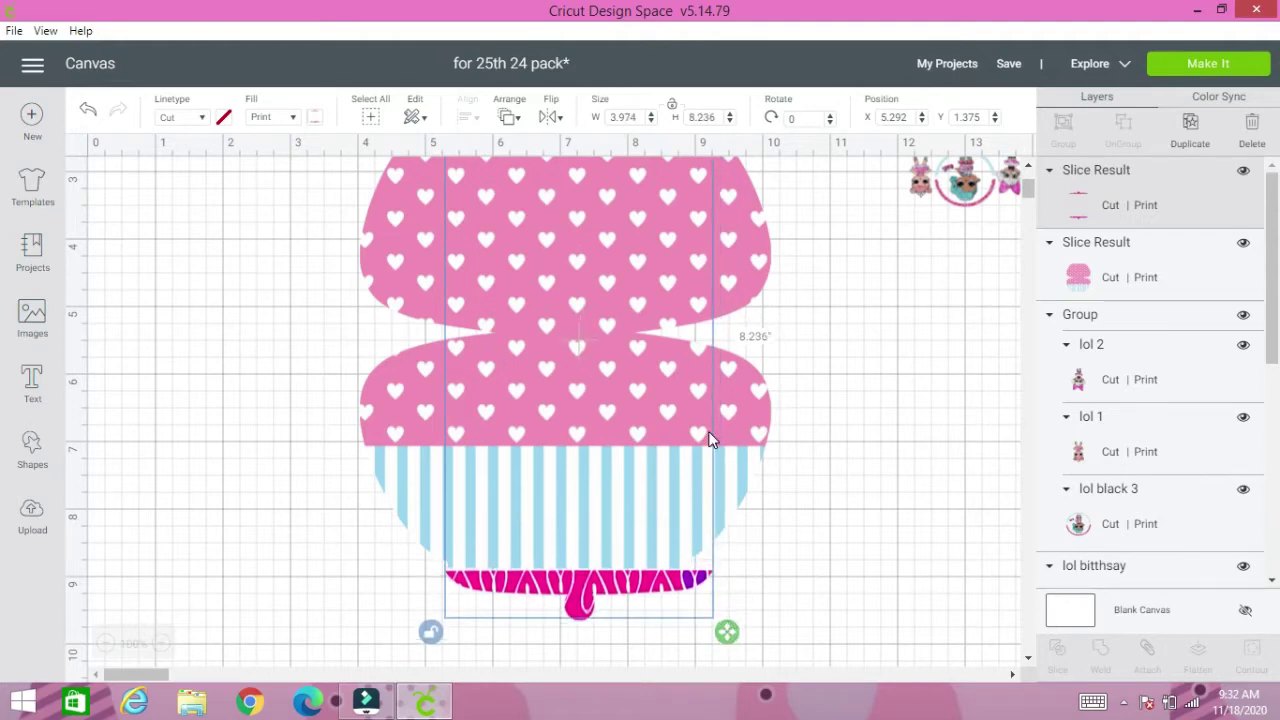
pyautogui.click(739, 262)
pyautogui.scroll(3, 729, 262)
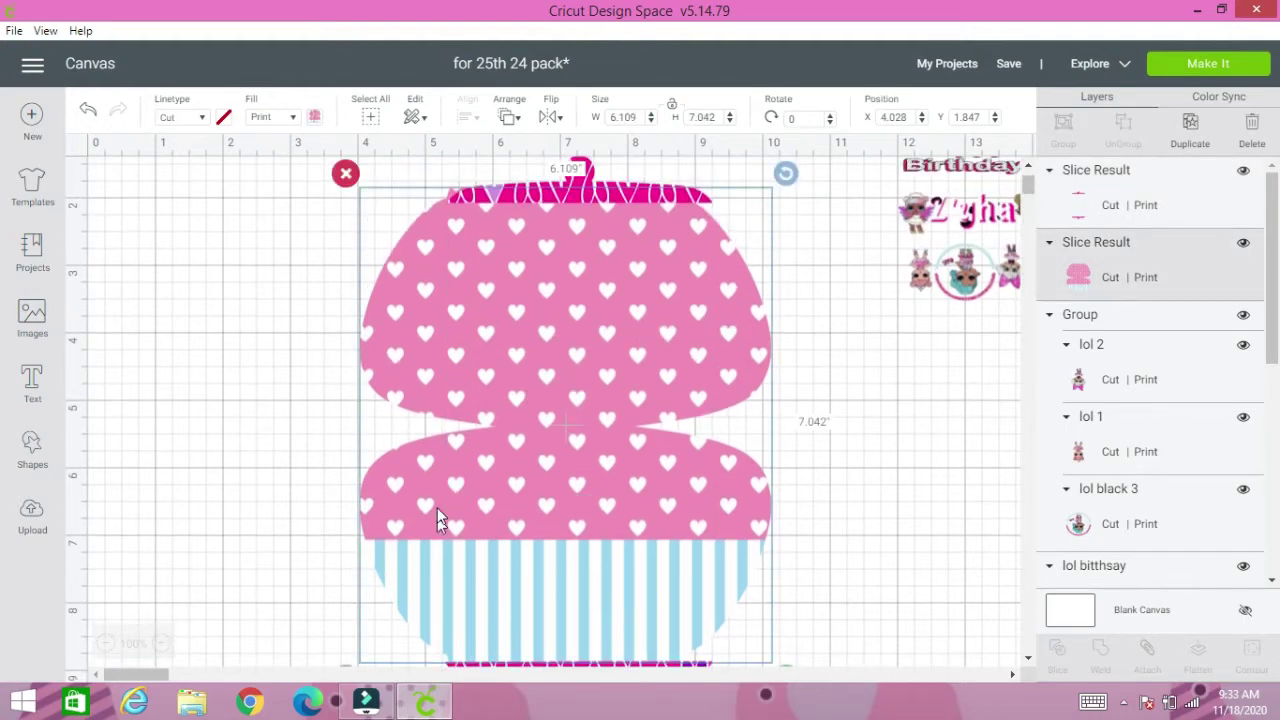
pyautogui.scroll(-3, 437, 516)
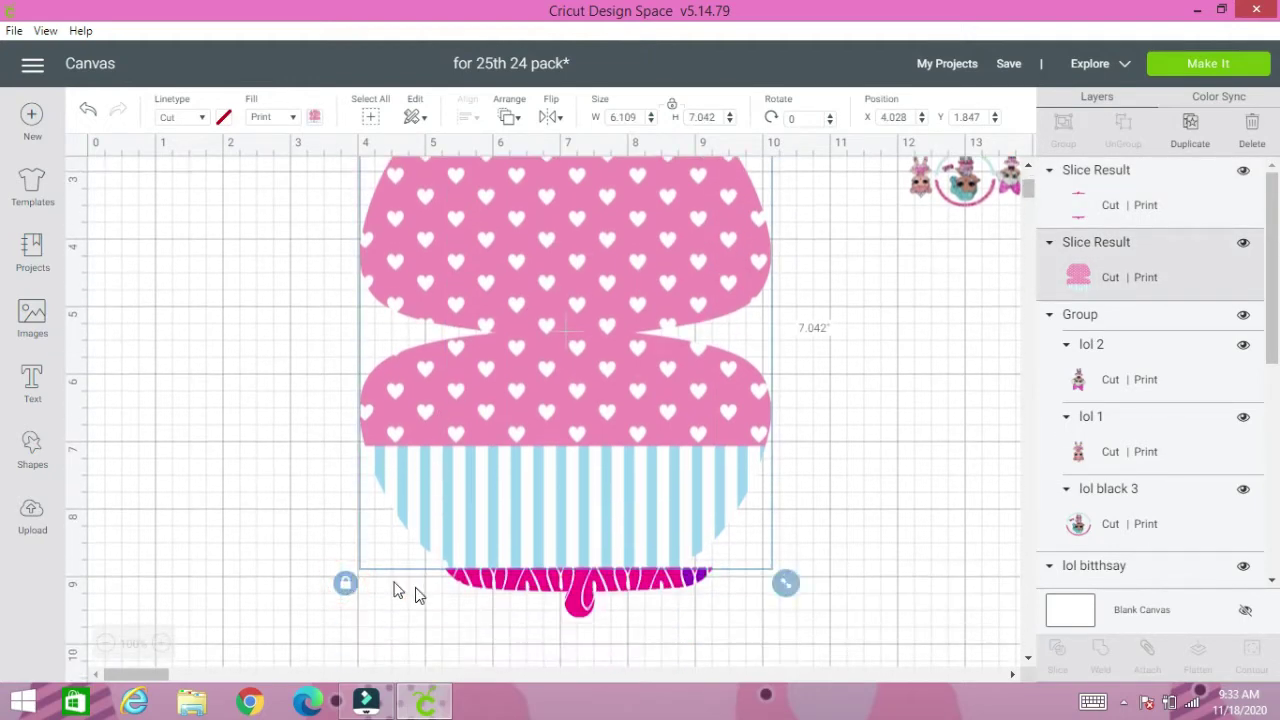
pyautogui.moveTo(781, 586); pyautogui.dragTo(829, 588)
# - Nudge the magenta strips right and up and size them to 8.5 inches tall
pyautogui.moveTo(593, 591); pyautogui.dragTo(603, 592)
pyautogui.scroll(4, 628, 535)
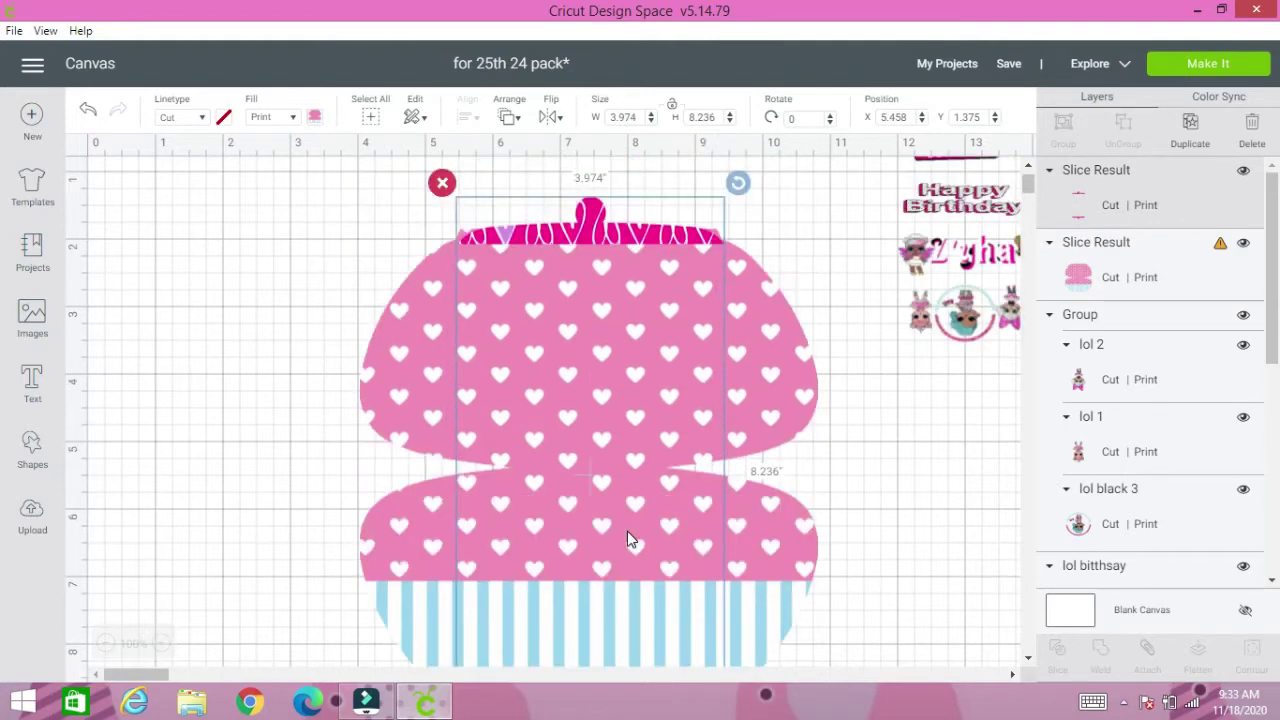
pyautogui.scroll(-4, 657, 360)
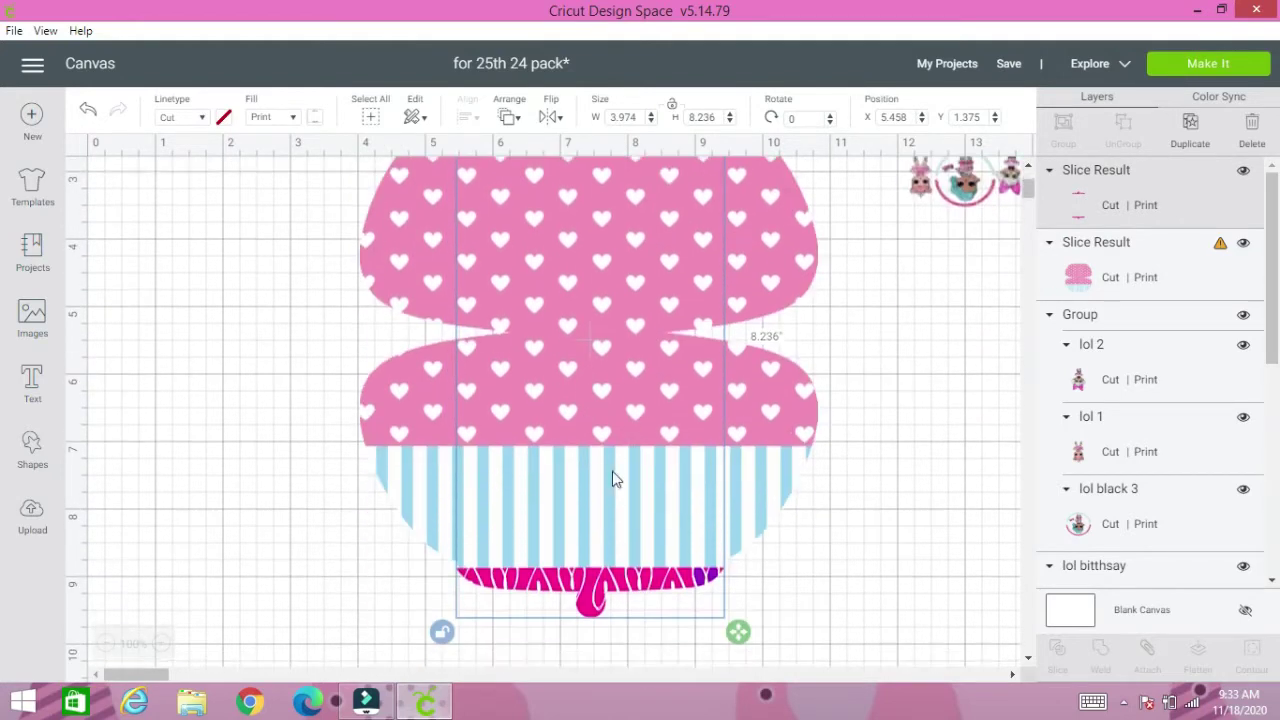
pyautogui.moveTo(738, 631); pyautogui.dragTo(753, 668)
pyautogui.scroll(4, 656, 440)
pyautogui.moveTo(626, 288)
pyautogui.mouseDown()
pyautogui.moveTo(613, 267)
pyautogui.moveTo(622, 272)
pyautogui.mouseUp()
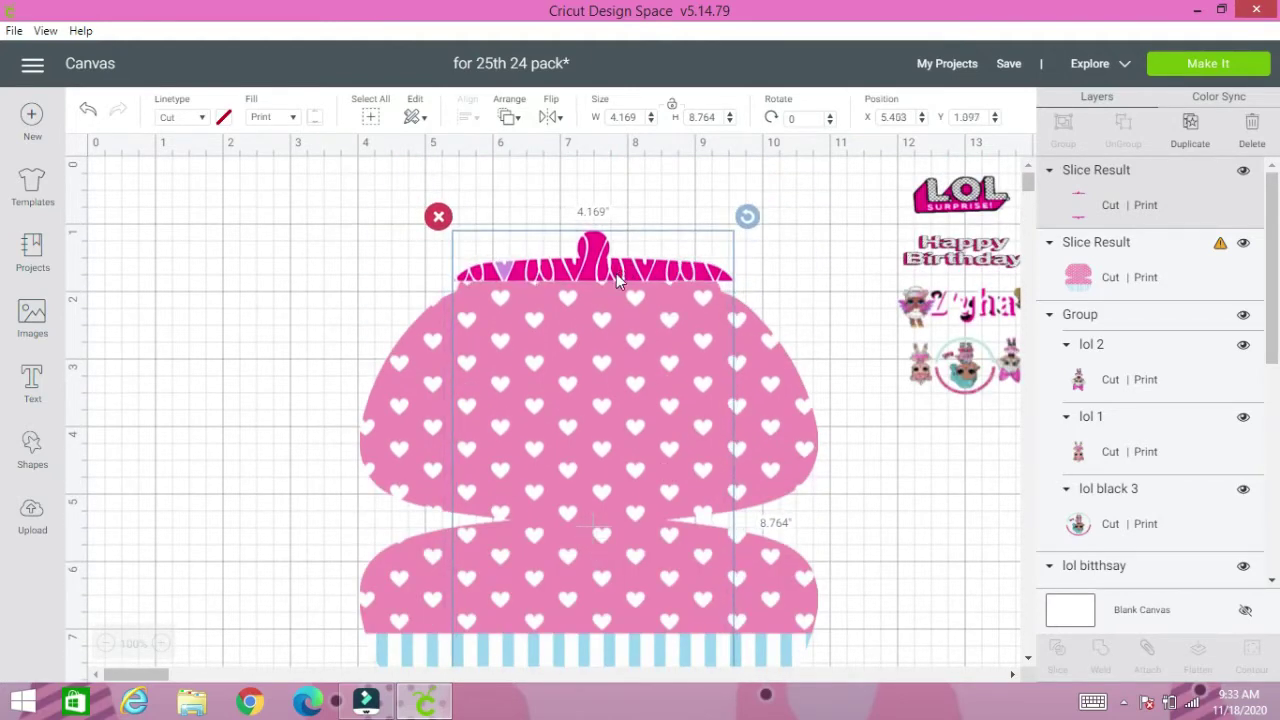
pyautogui.scroll(-4, 616, 283)
pyautogui.moveTo(758, 658); pyautogui.dragTo(758, 631)
pyautogui.scroll(2, 815, 438)
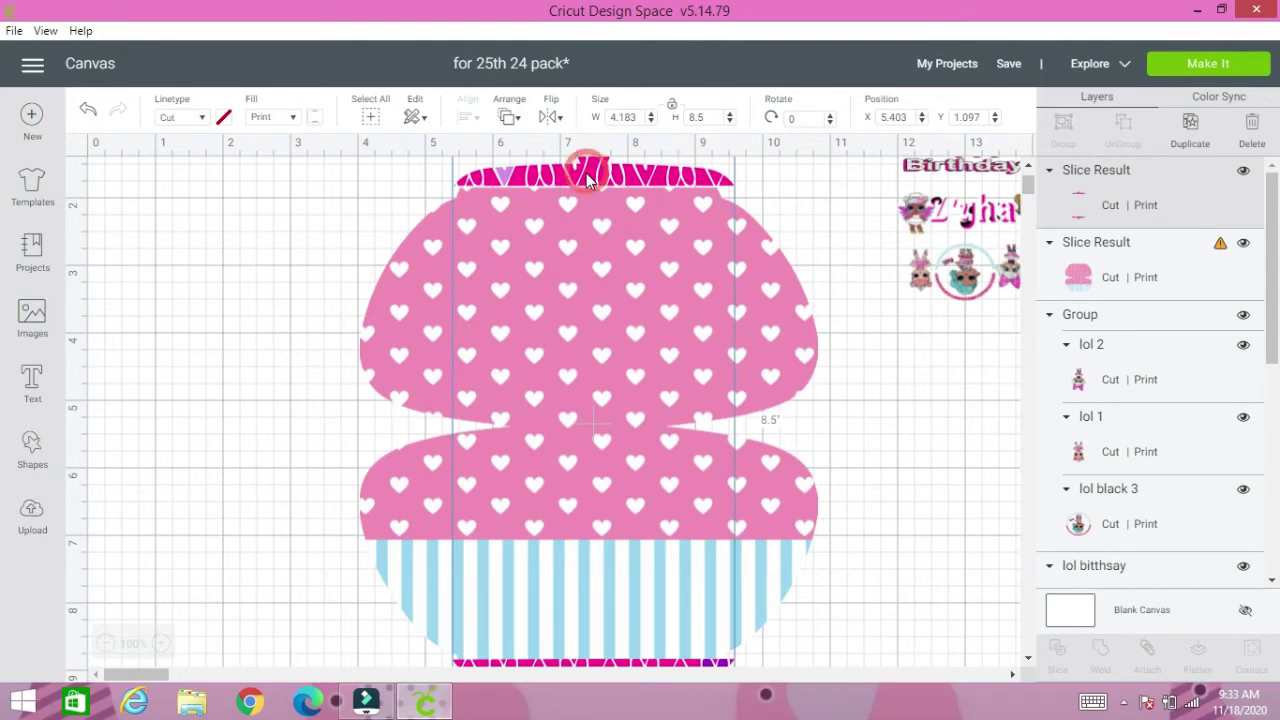
pyautogui.scroll(-4, 580, 280)
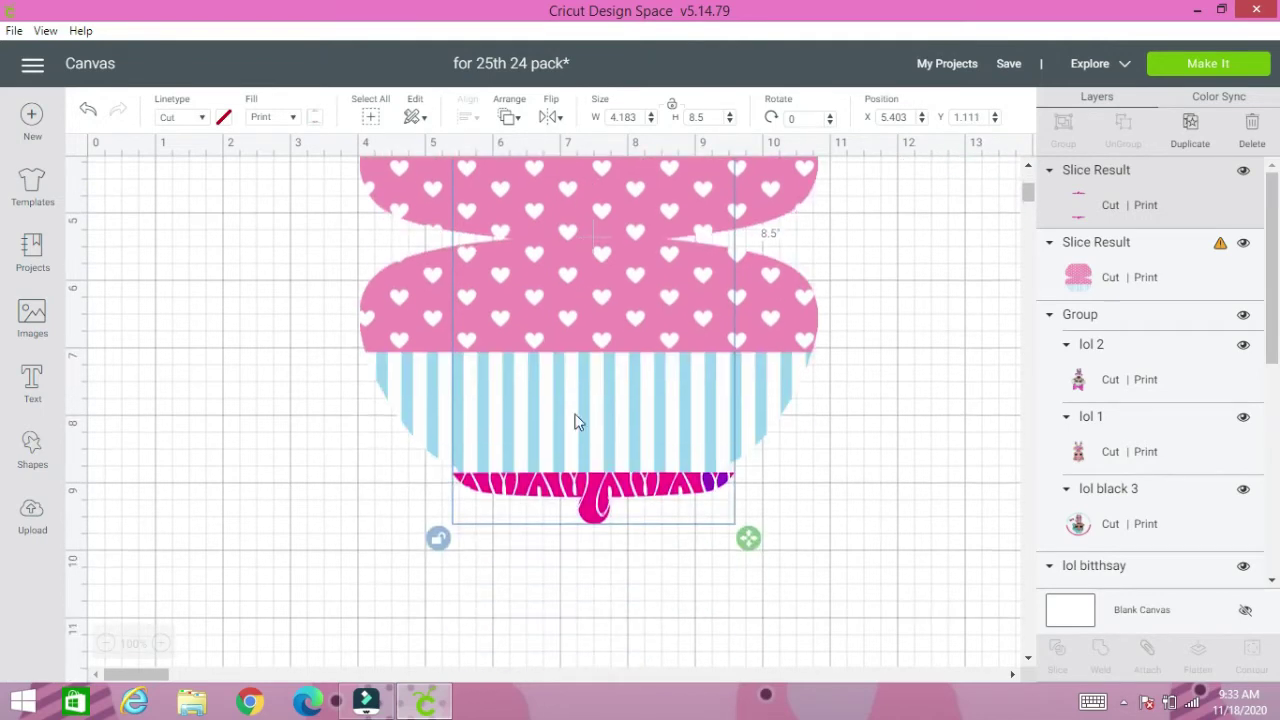
# - Deselect everything and zoom out to 75% to preview the whole clutch
pyautogui.click(223, 371)
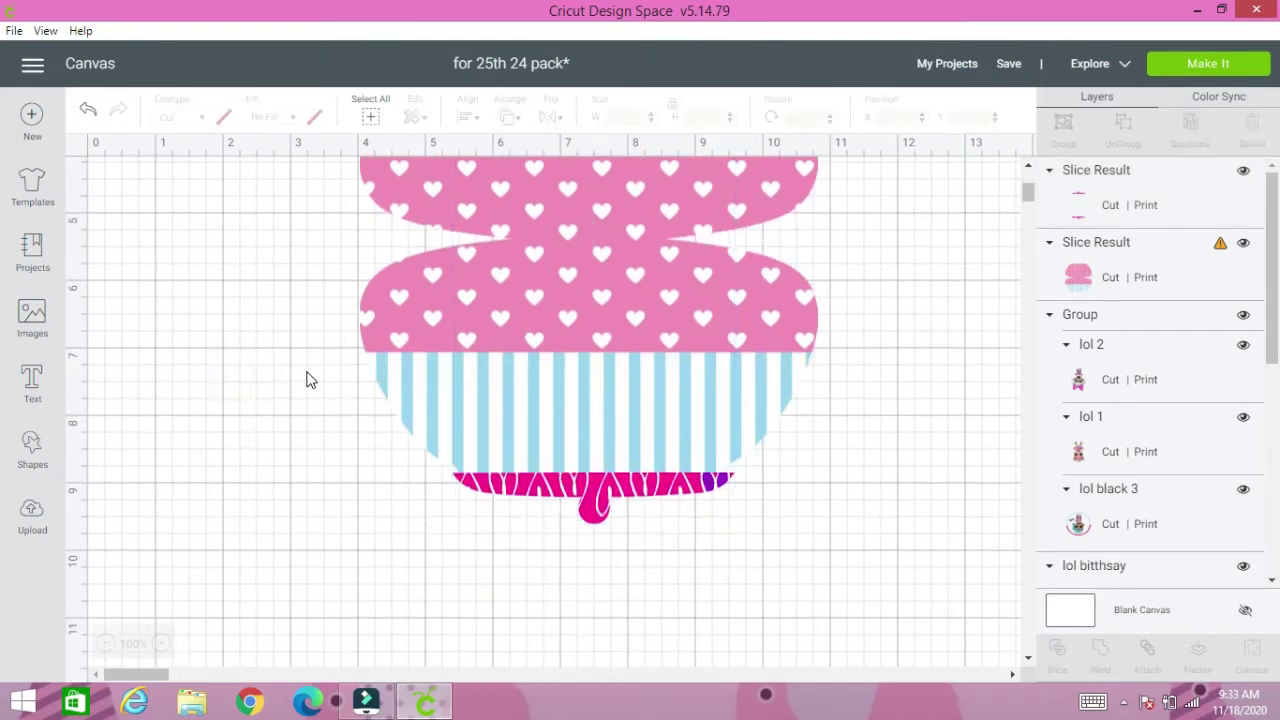
pyautogui.scroll(5, 306, 374)
pyautogui.scroll(-3, 238, 548)
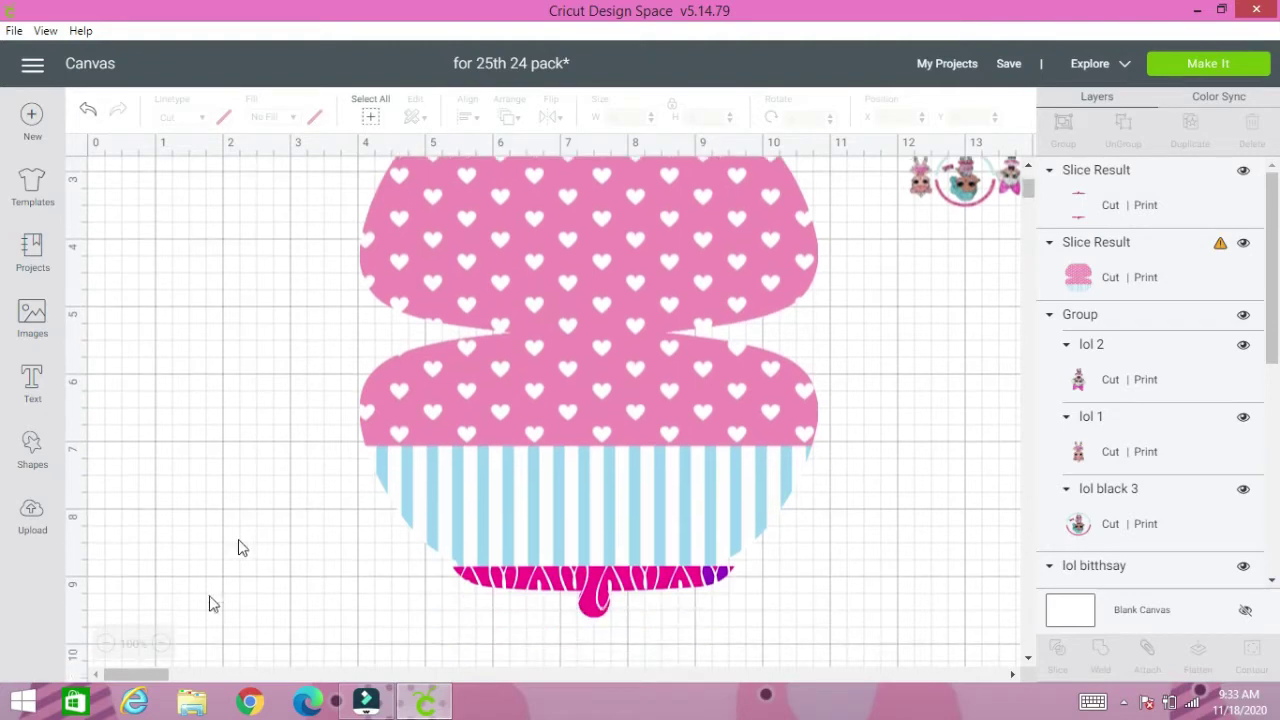
pyautogui.click(108, 645)
pyautogui.scroll(4, 405, 452)
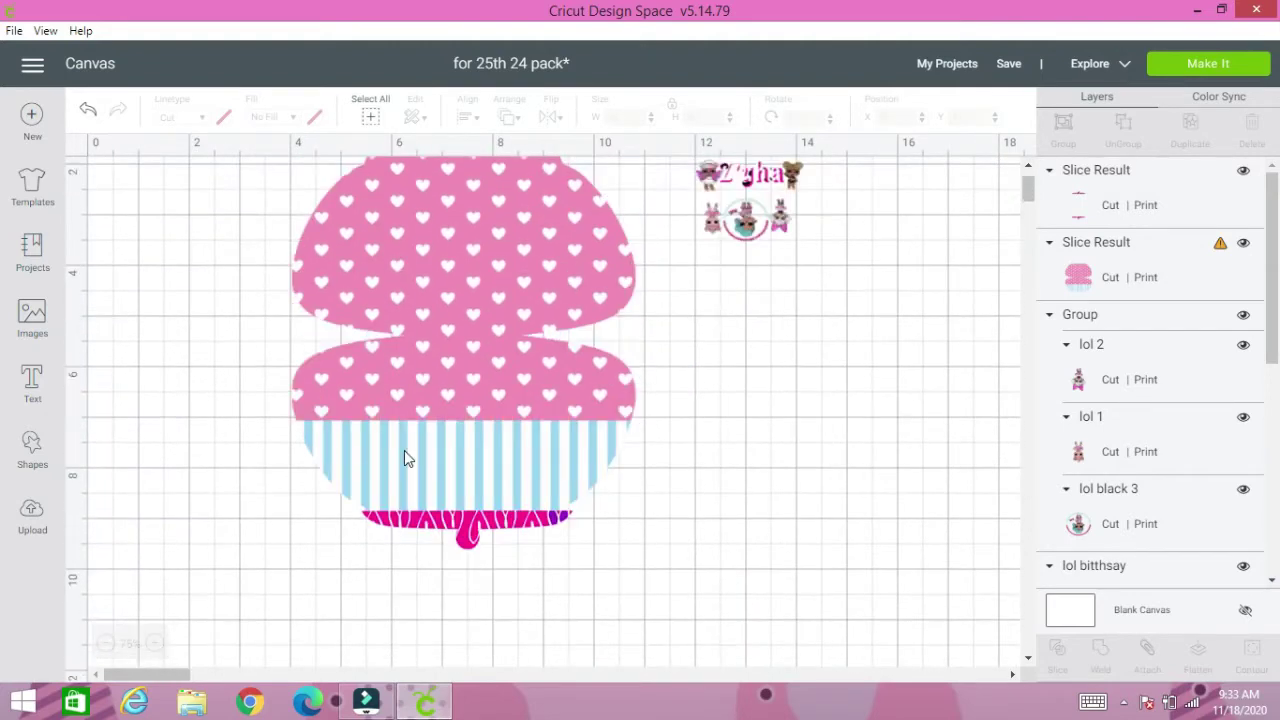
pyautogui.scroll(4, 433, 361)
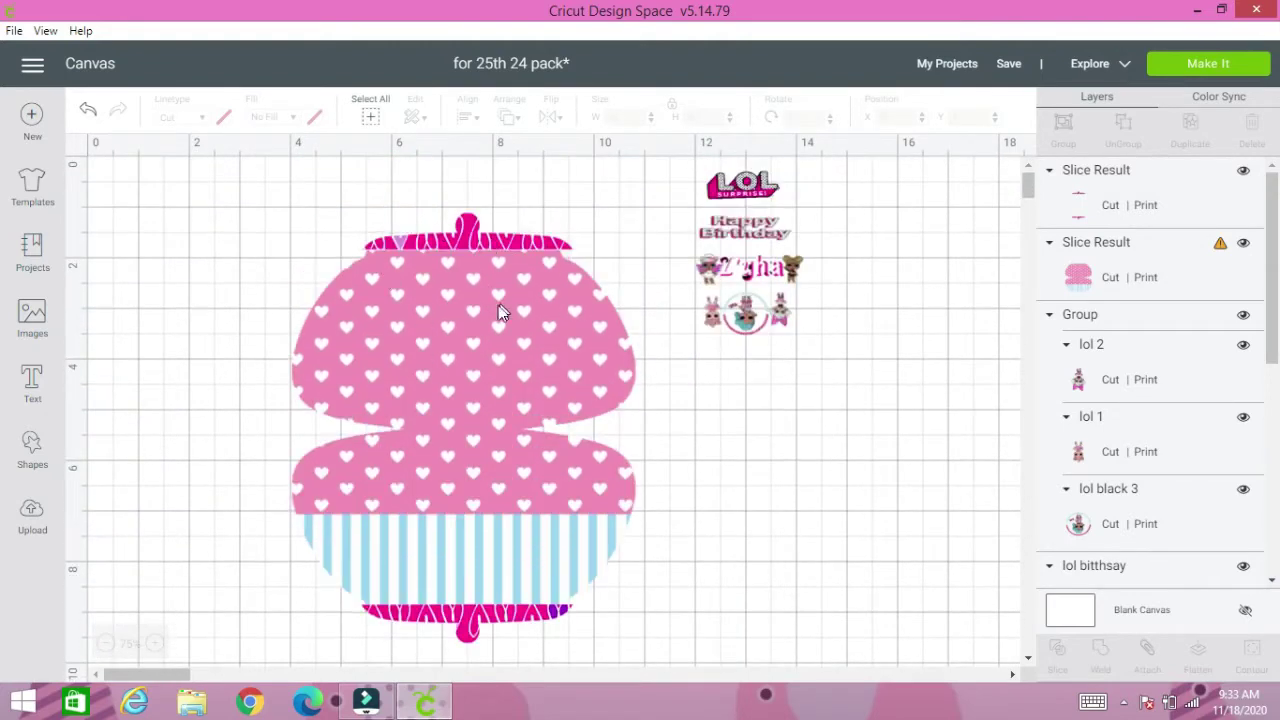
# - Widen the hearts shape to 7.284 in and nudge the magenta strips right to centre them
pyautogui.click(526, 319)
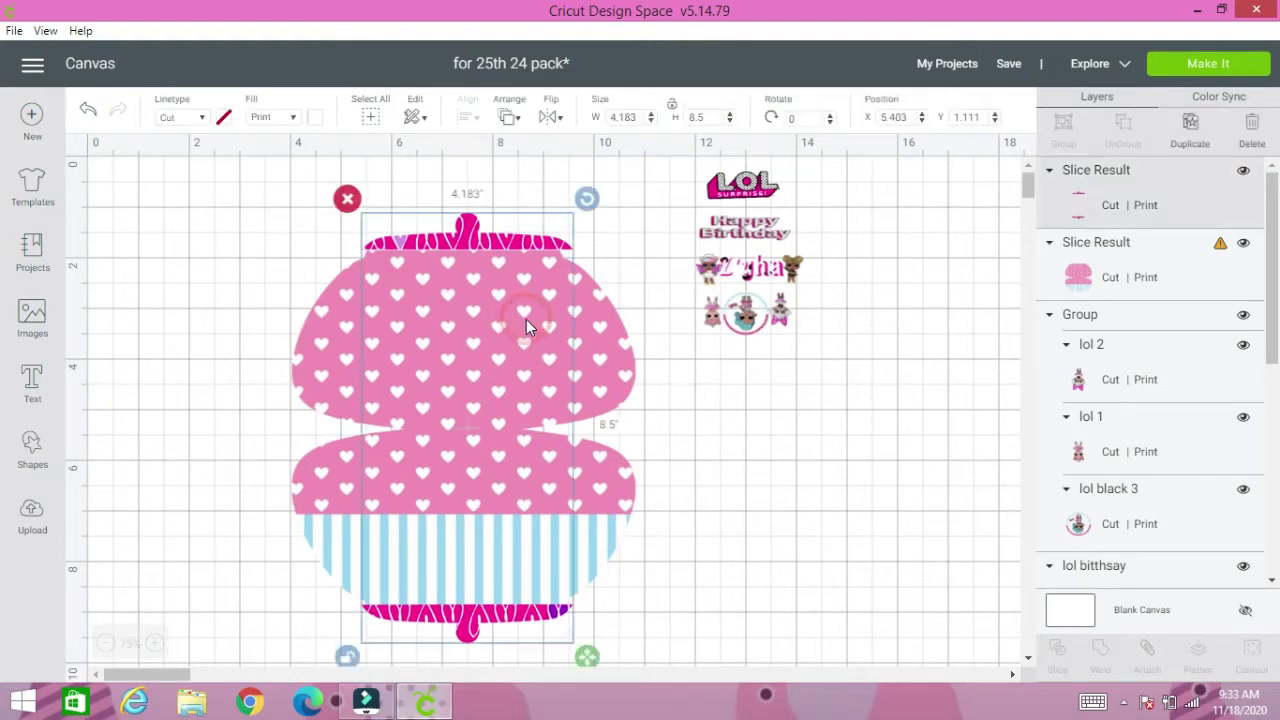
pyautogui.click(613, 365)
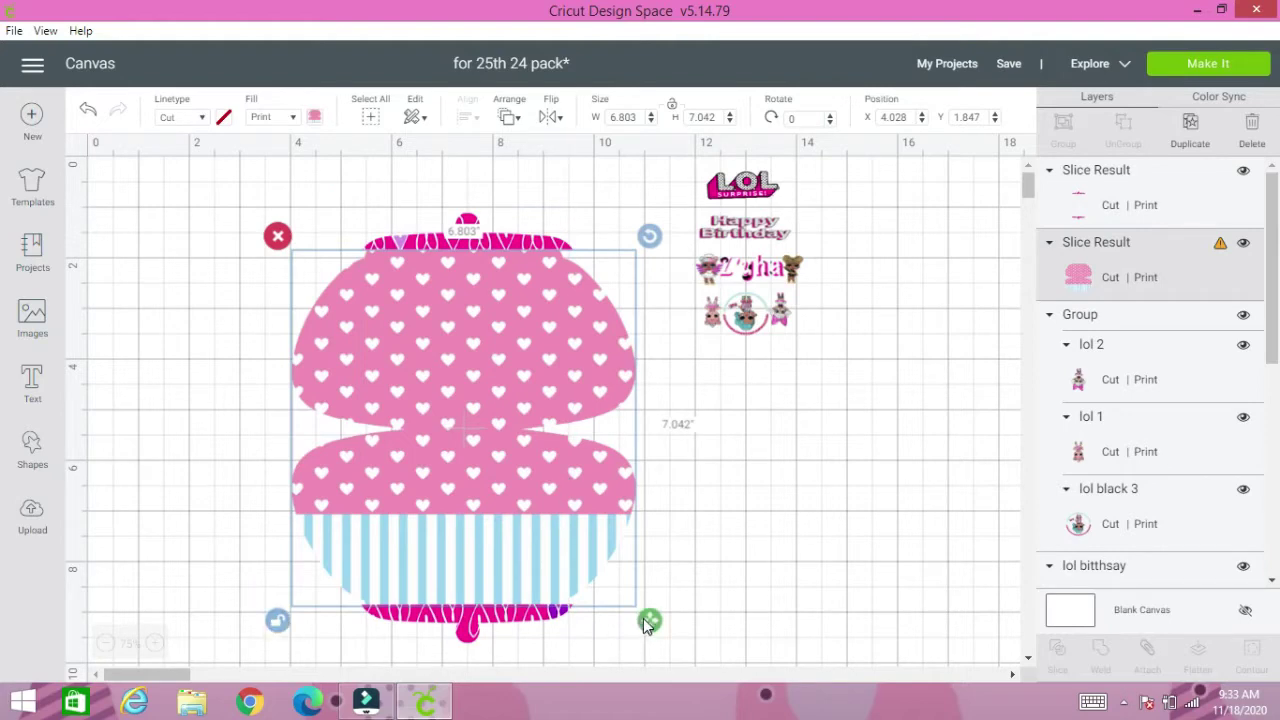
pyautogui.moveTo(645, 623); pyautogui.dragTo(664, 621)
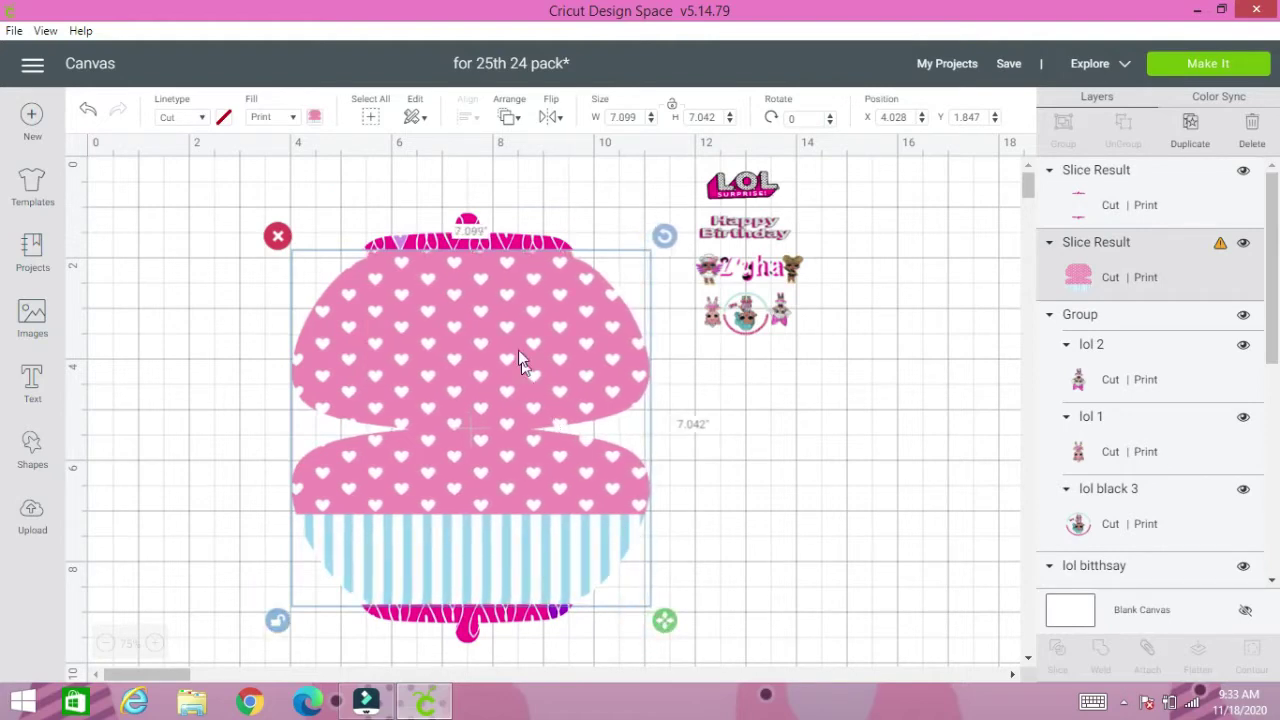
pyautogui.click(500, 236)
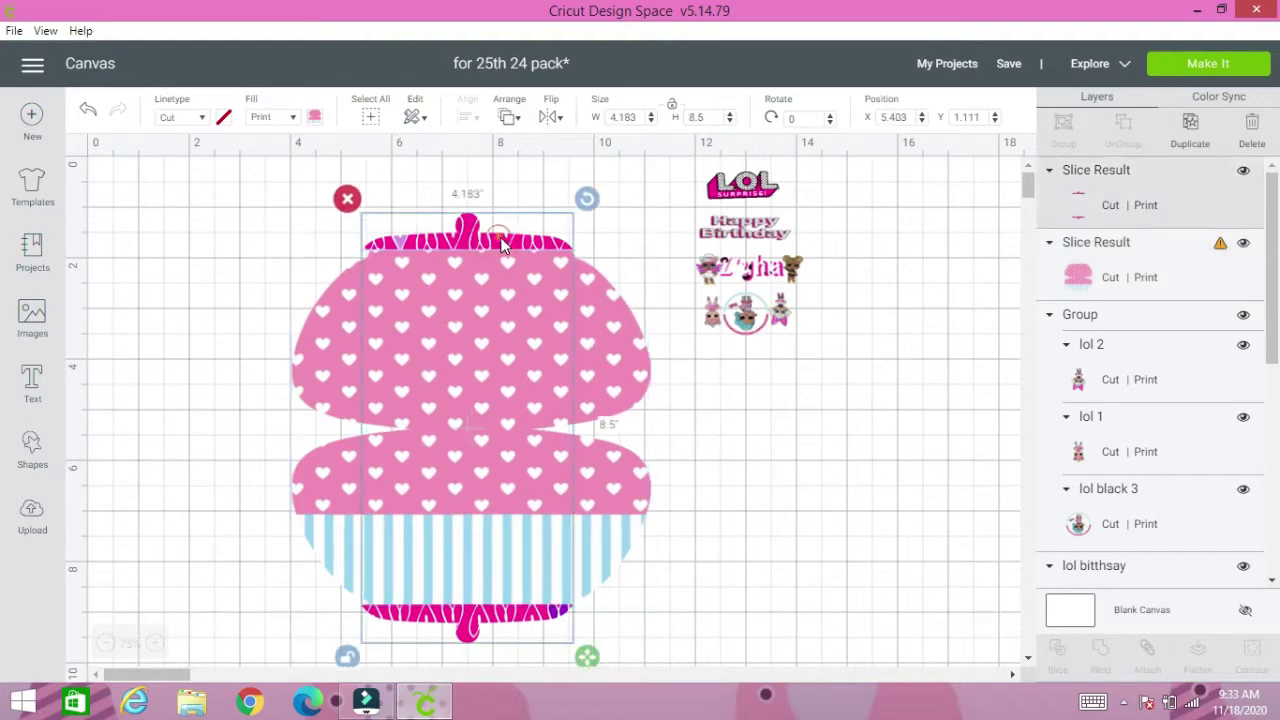
pyautogui.moveTo(506, 237); pyautogui.dragTo(509, 238)
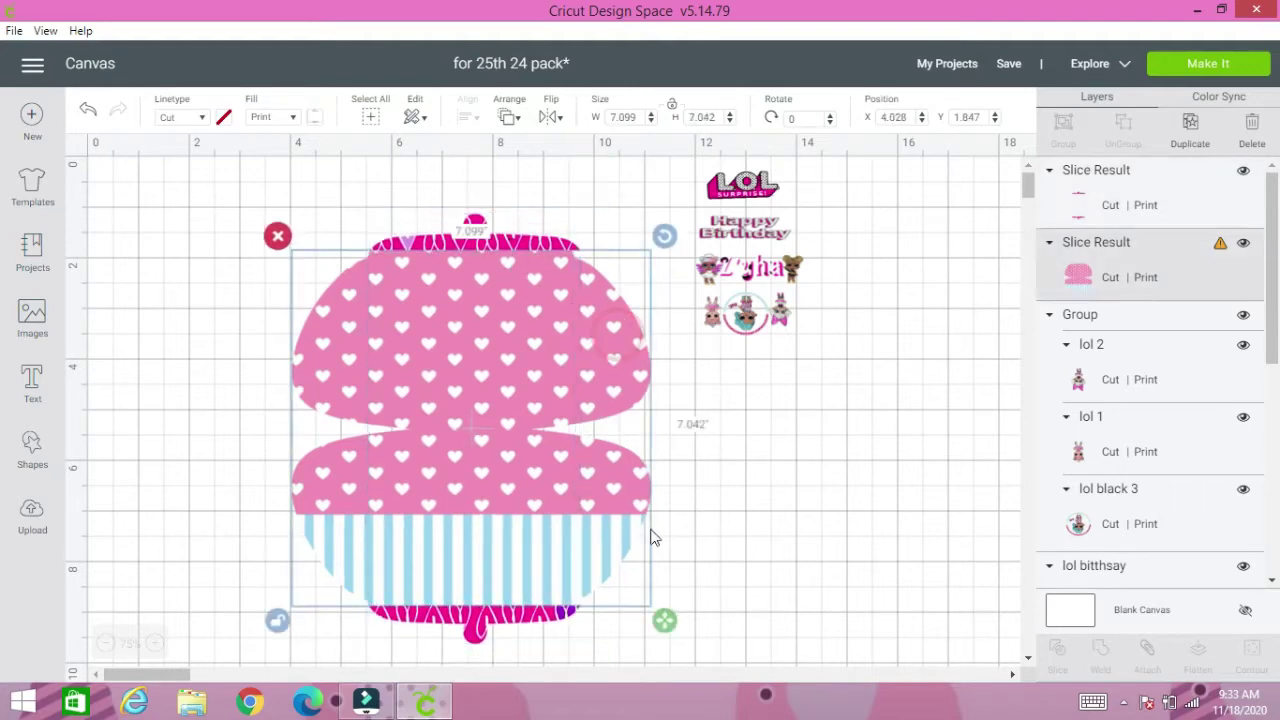
pyautogui.moveTo(665, 621); pyautogui.dragTo(676, 628)
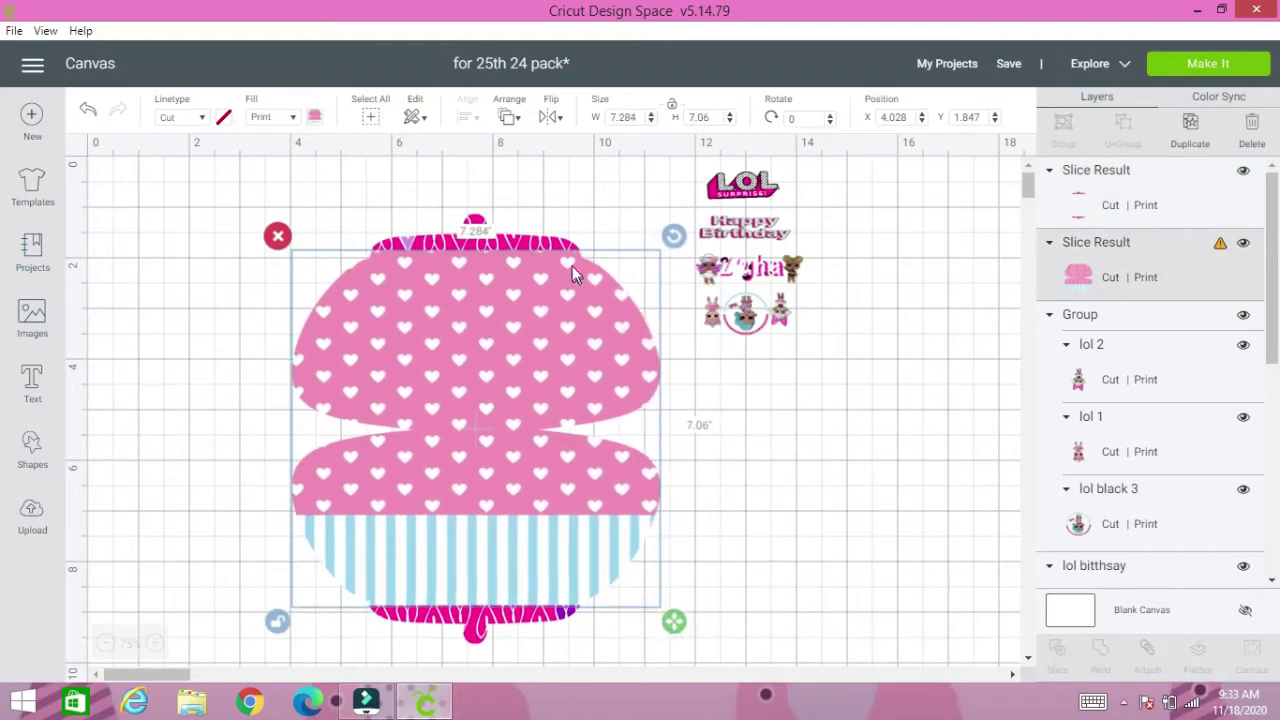
pyautogui.click(350, 228)
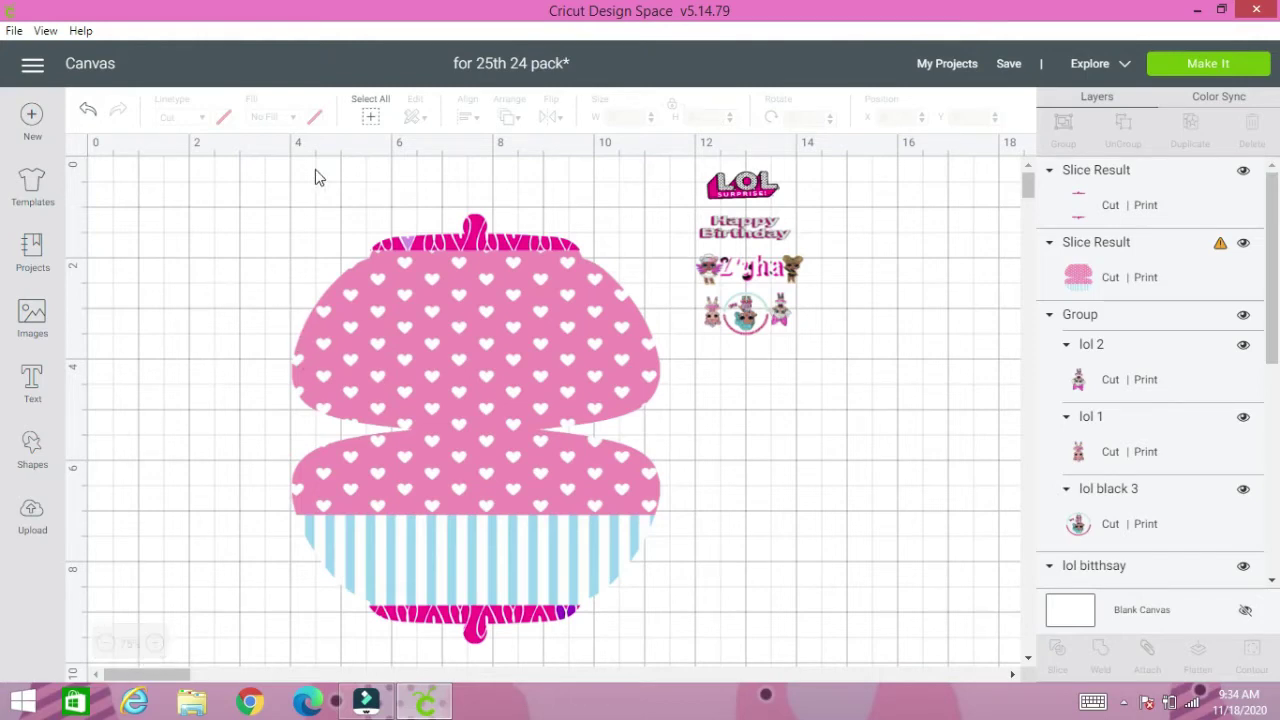
# - Attach and flatten both clutch pieces into one 7.284 × 8.5 in image, moved toward the top-left
pyautogui.moveTo(289, 196); pyautogui.dragTo(661, 636)
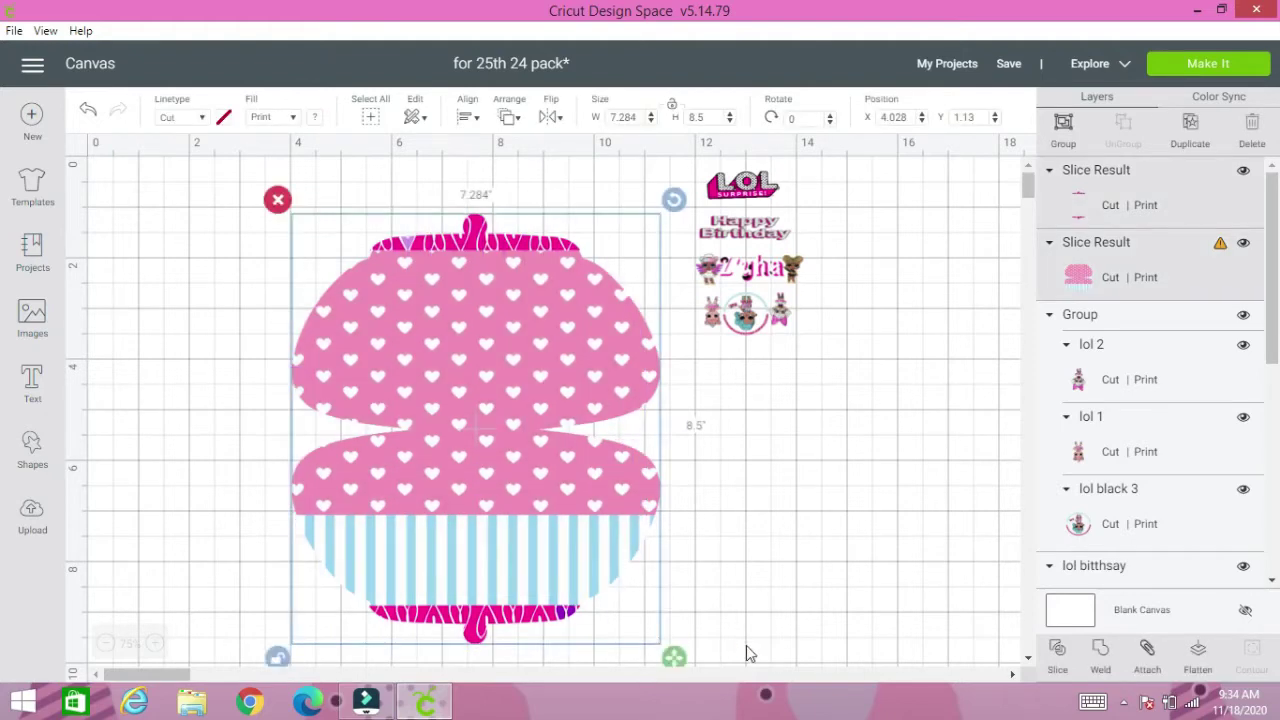
pyautogui.click(1148, 652)
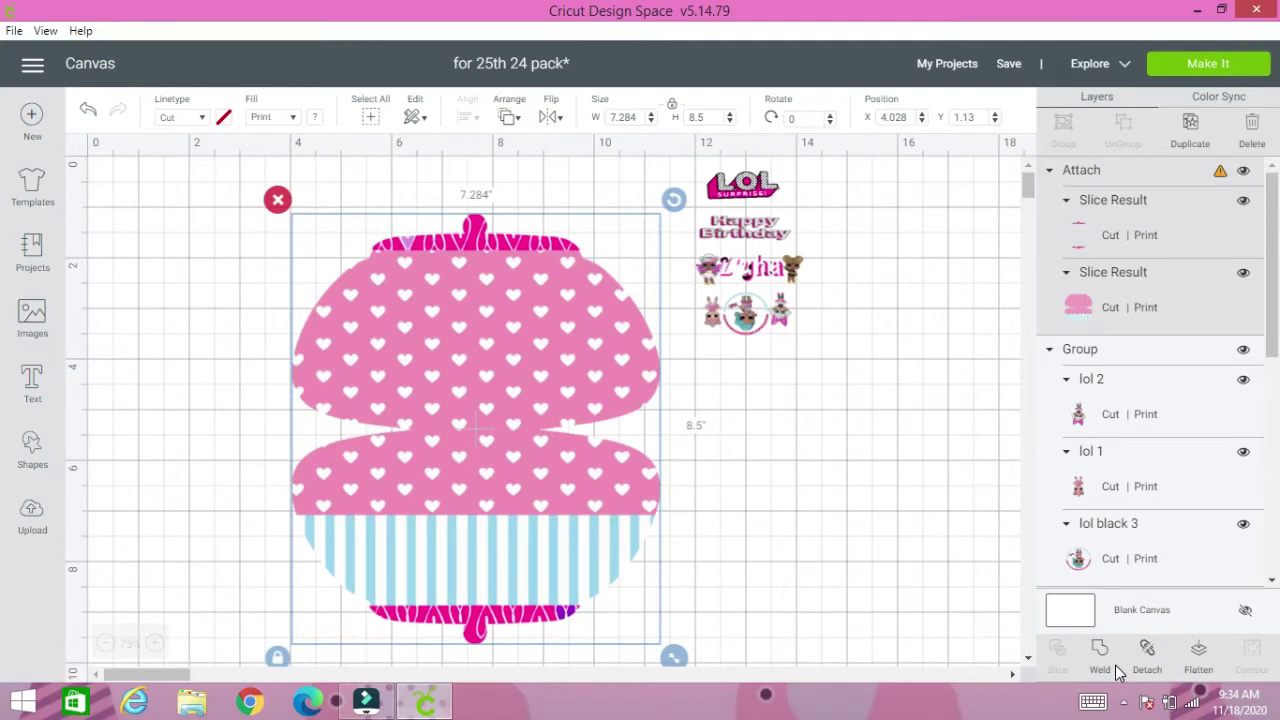
pyautogui.click(1203, 662)
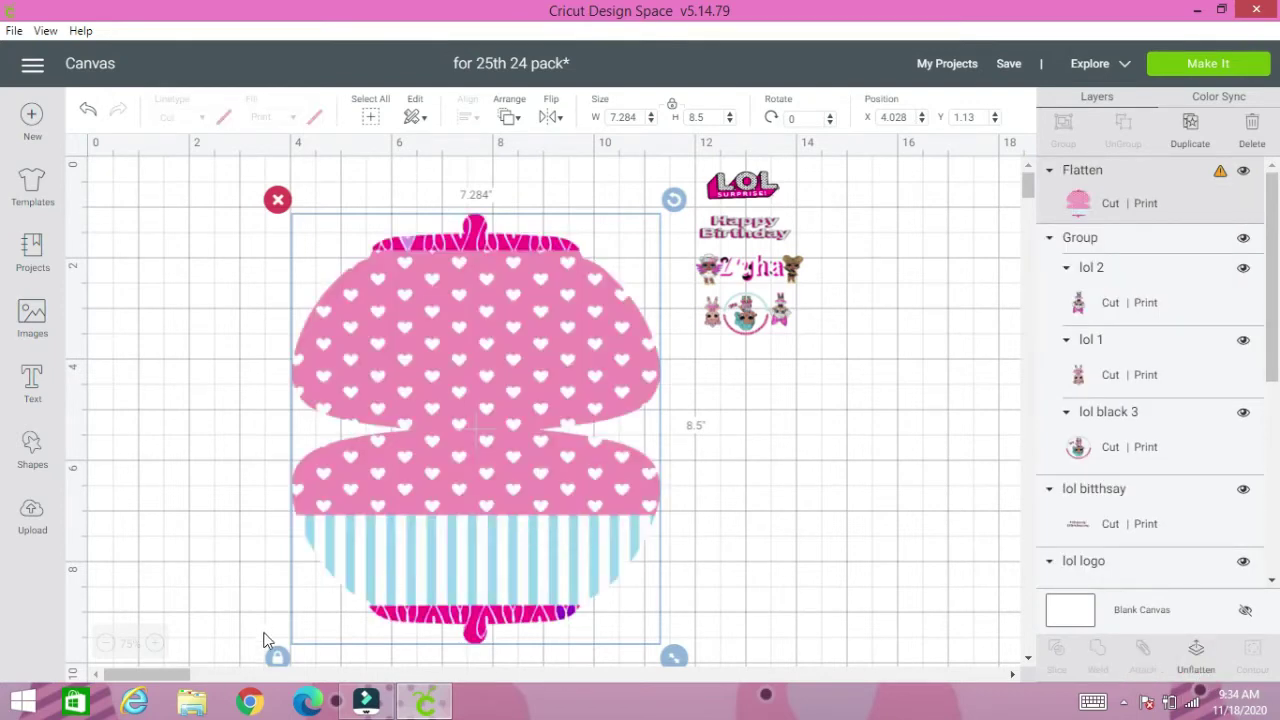
pyautogui.click(152, 644)
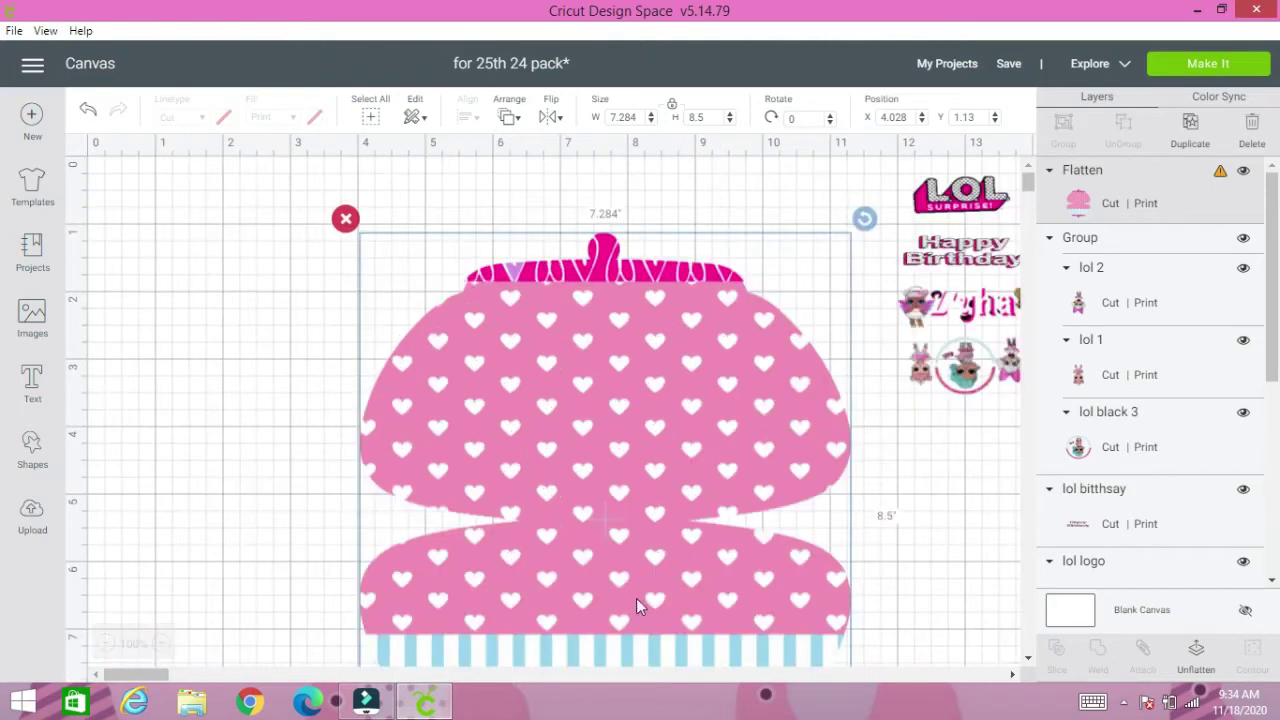
pyautogui.moveTo(592, 539); pyautogui.dragTo(499, 523)
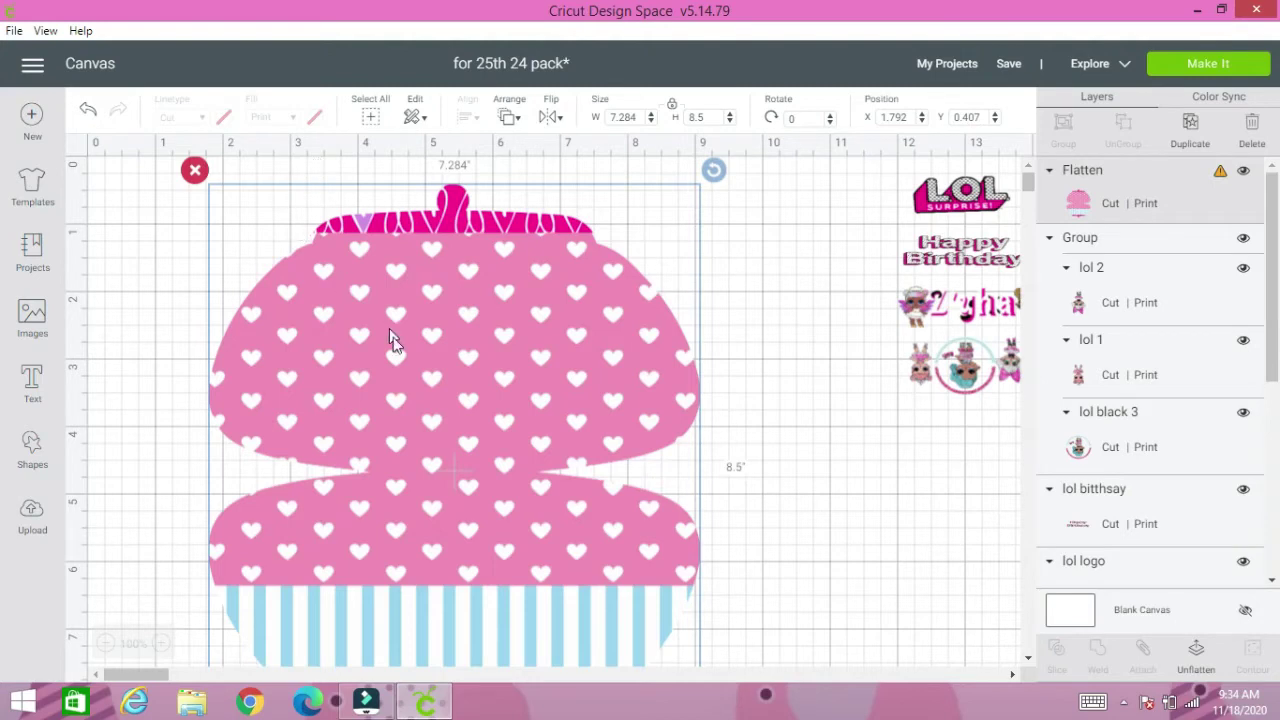
# - Move the cupcake top-left and place the LOL logo over it, brought to front
pyautogui.moveTo(460, 403); pyautogui.dragTo(391, 390)
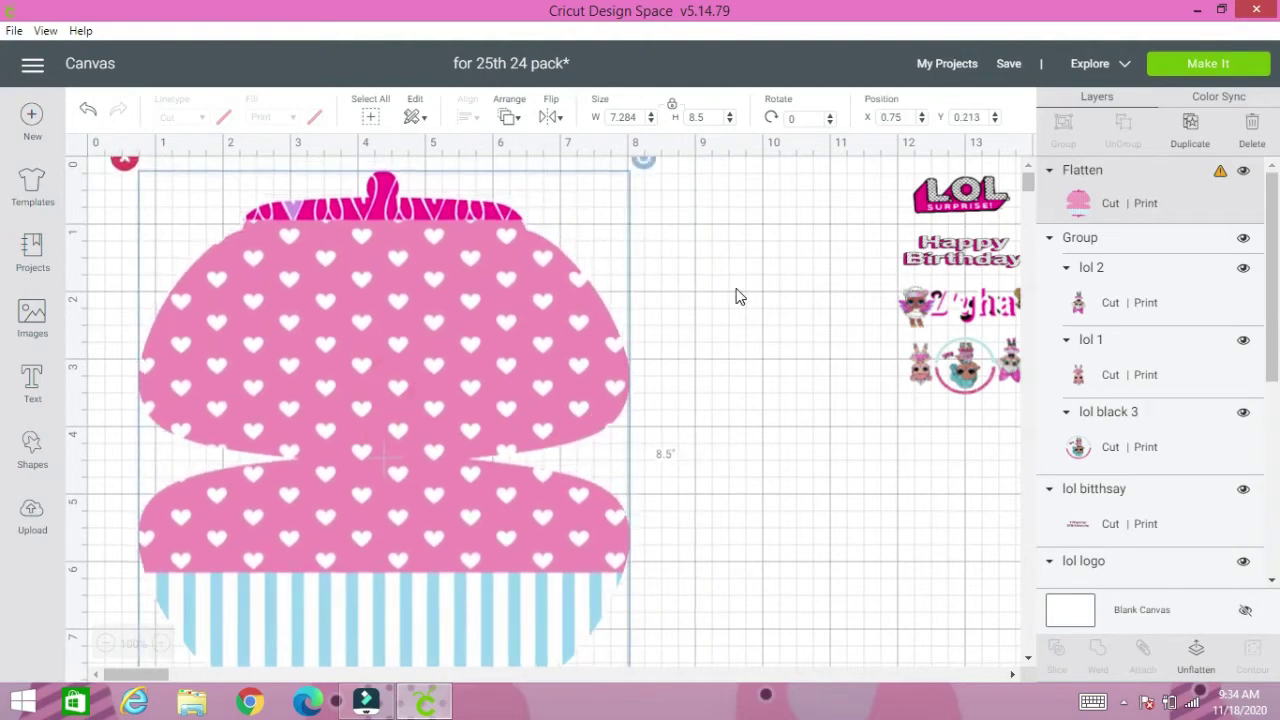
pyautogui.moveTo(914, 197); pyautogui.dragTo(869, 314)
pyautogui.moveTo(789, 244); pyautogui.dragTo(395, 278)
pyautogui.click(509, 116)
pyautogui.click(537, 228)
# - Bring Happy Birthday to front, enlarge and widen it, and position it below the logo
pyautogui.click(945, 258)
pyautogui.moveTo(945, 258); pyautogui.dragTo(814, 287)
pyautogui.click(510, 120)
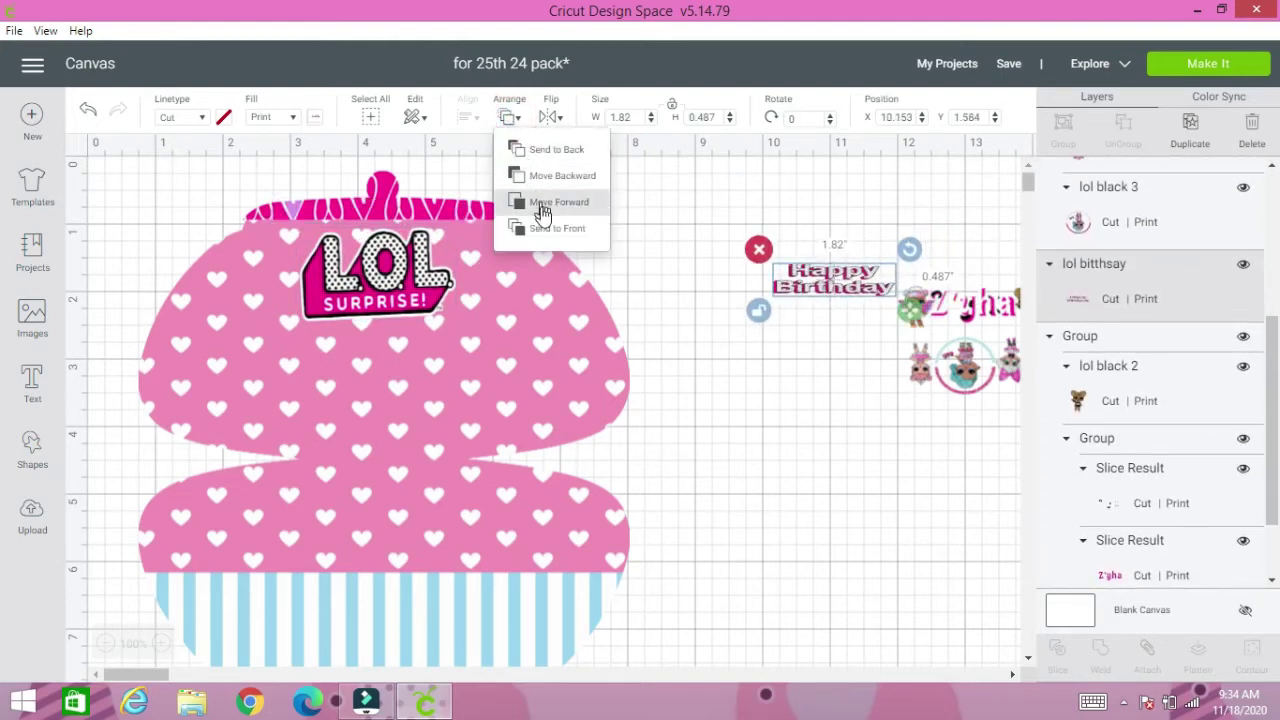
pyautogui.click(539, 227)
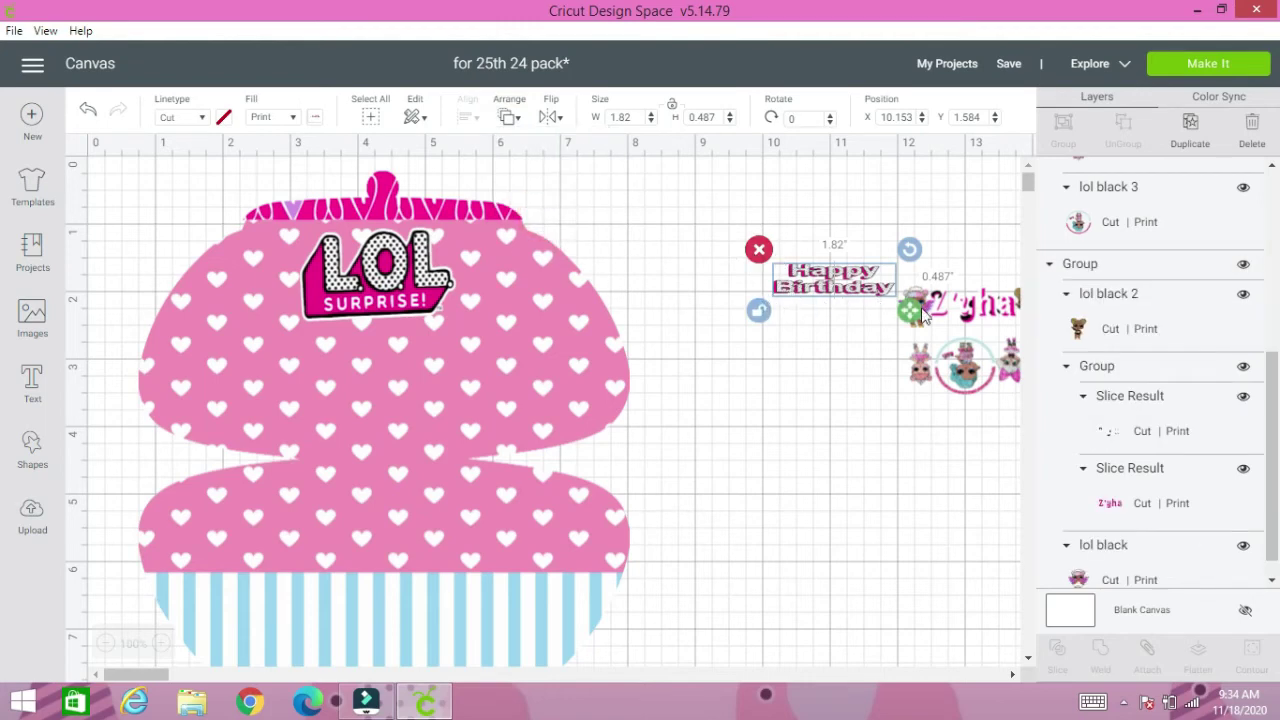
pyautogui.moveTo(910, 310); pyautogui.dragTo(986, 371)
pyautogui.moveTo(850, 330); pyautogui.dragTo(249, 358)
pyautogui.moveTo(505, 418); pyautogui.dragTo(632, 392)
pyautogui.moveTo(412, 333); pyautogui.dragTo(336, 355)
# - Enlarge the LOL logo to 2.944 × 1.515 in and nudge it up-left
pyautogui.click(377, 272)
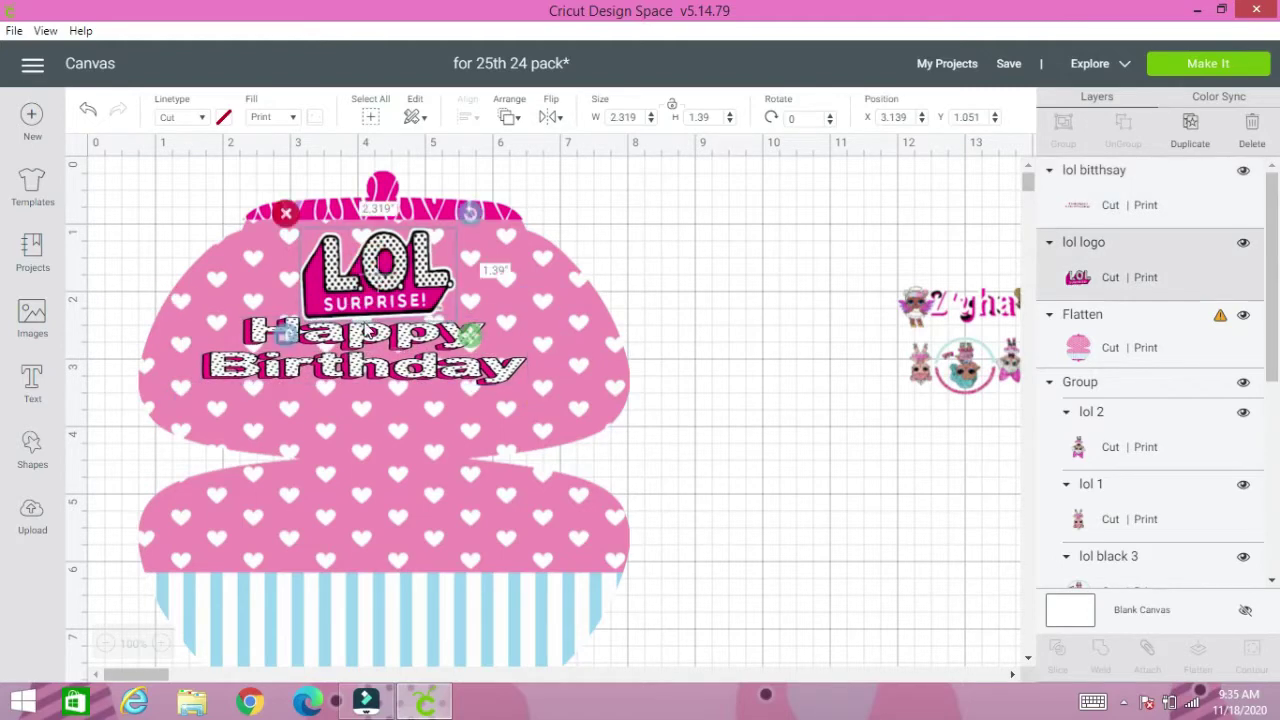
pyautogui.moveTo(470, 337); pyautogui.dragTo(511, 340)
pyautogui.moveTo(347, 295); pyautogui.dragTo(343, 290)
# - Bring the name group to front, place it below Happy Birthday, and enlarge it
pyautogui.click(796, 284)
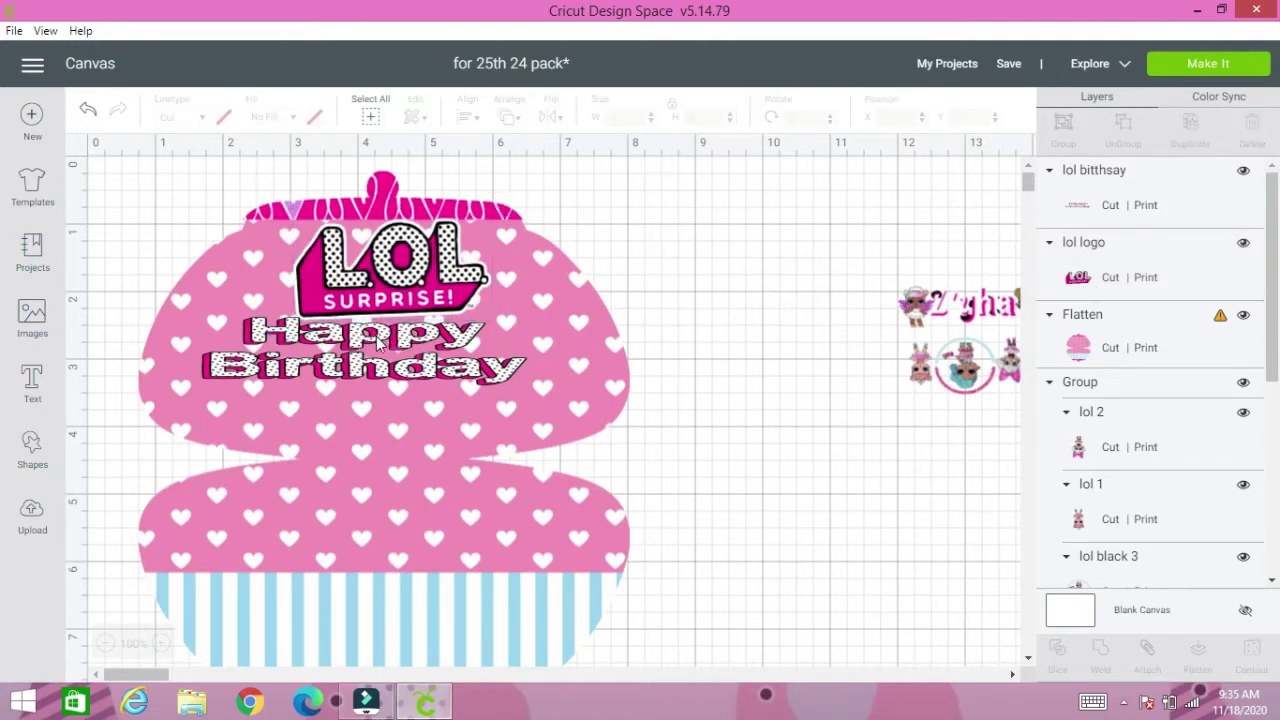
pyautogui.moveTo(378, 343); pyautogui.dragTo(391, 345)
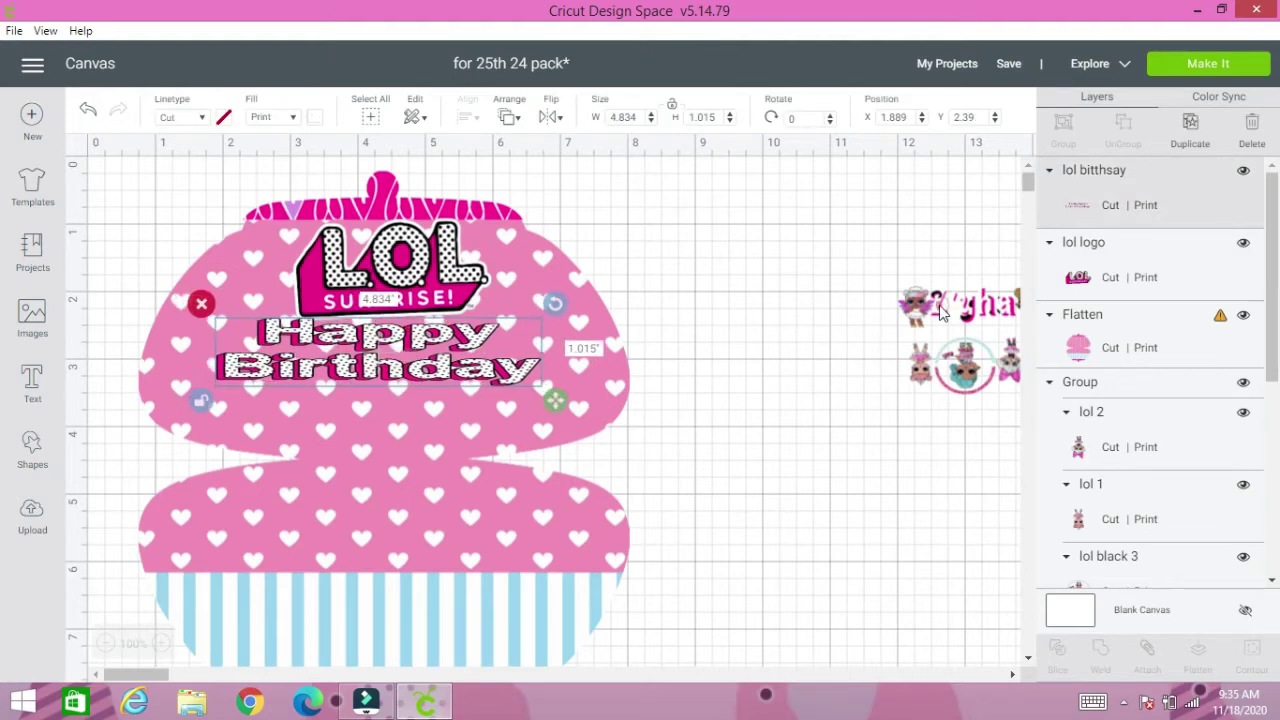
pyautogui.moveTo(940, 313); pyautogui.dragTo(542, 402)
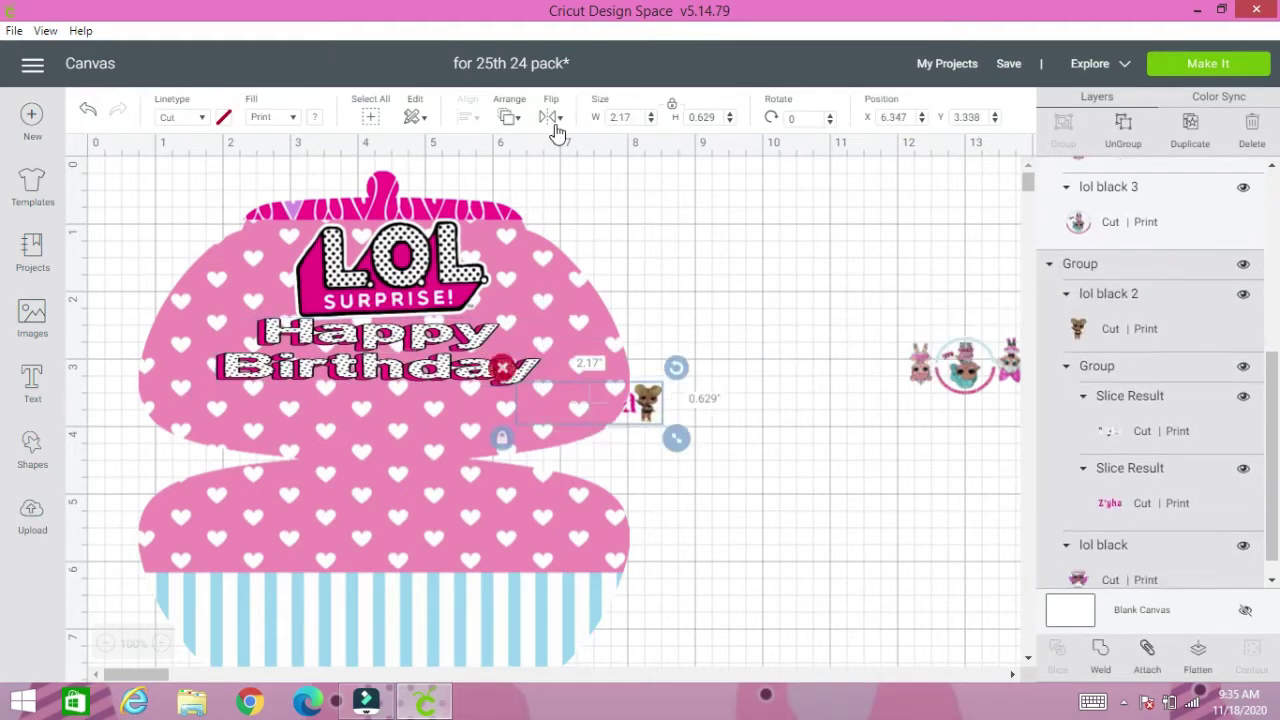
pyautogui.click(509, 117)
pyautogui.click(534, 229)
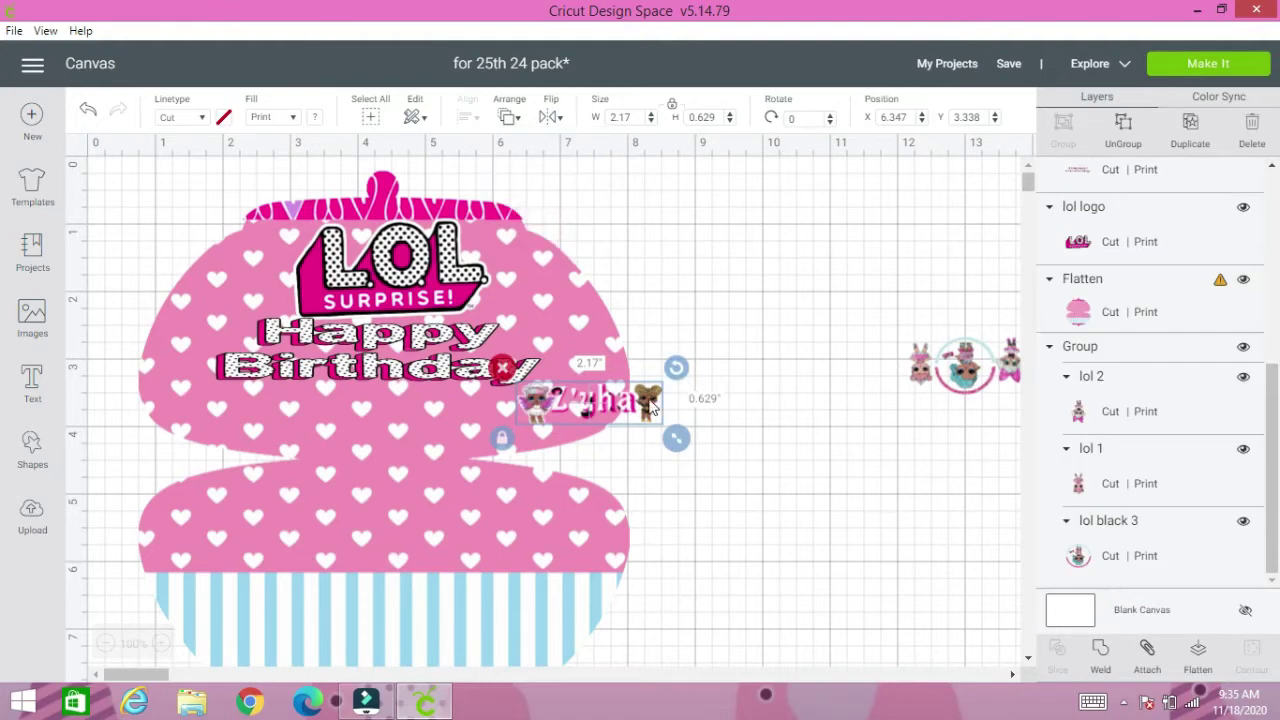
pyautogui.moveTo(640, 405); pyautogui.dragTo(338, 402)
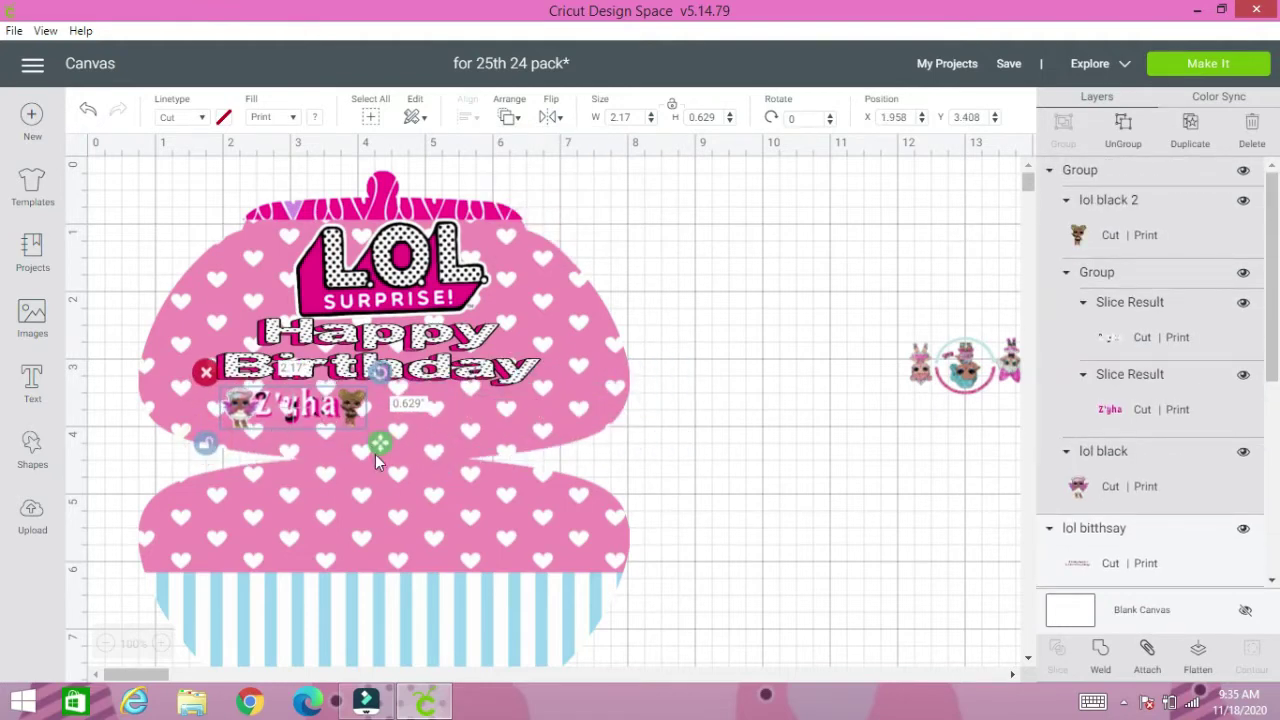
pyautogui.moveTo(375, 454); pyautogui.dragTo(574, 469)
# - Widen Happy Birthday, shrink the LOL logo to 2.806 × 1.015 in, and realign title and name group
pyautogui.click(464, 352)
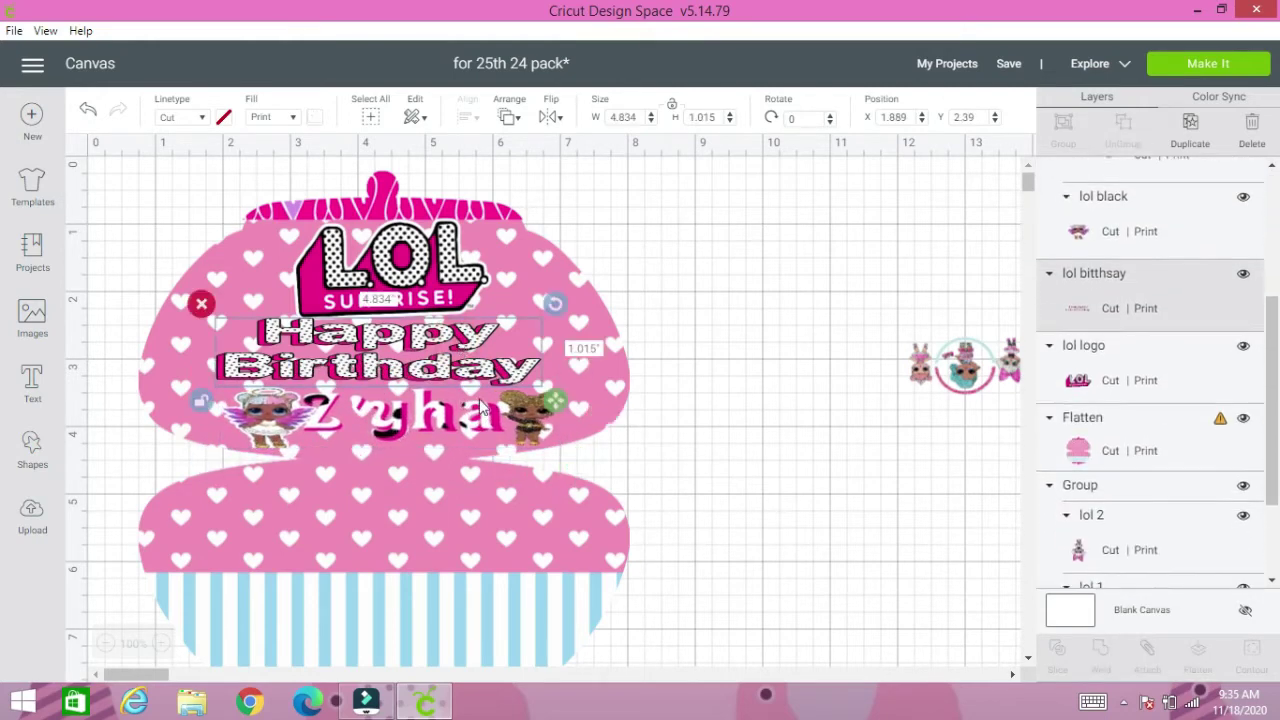
pyautogui.moveTo(555, 401); pyautogui.dragTo(578, 395)
pyautogui.click(446, 262)
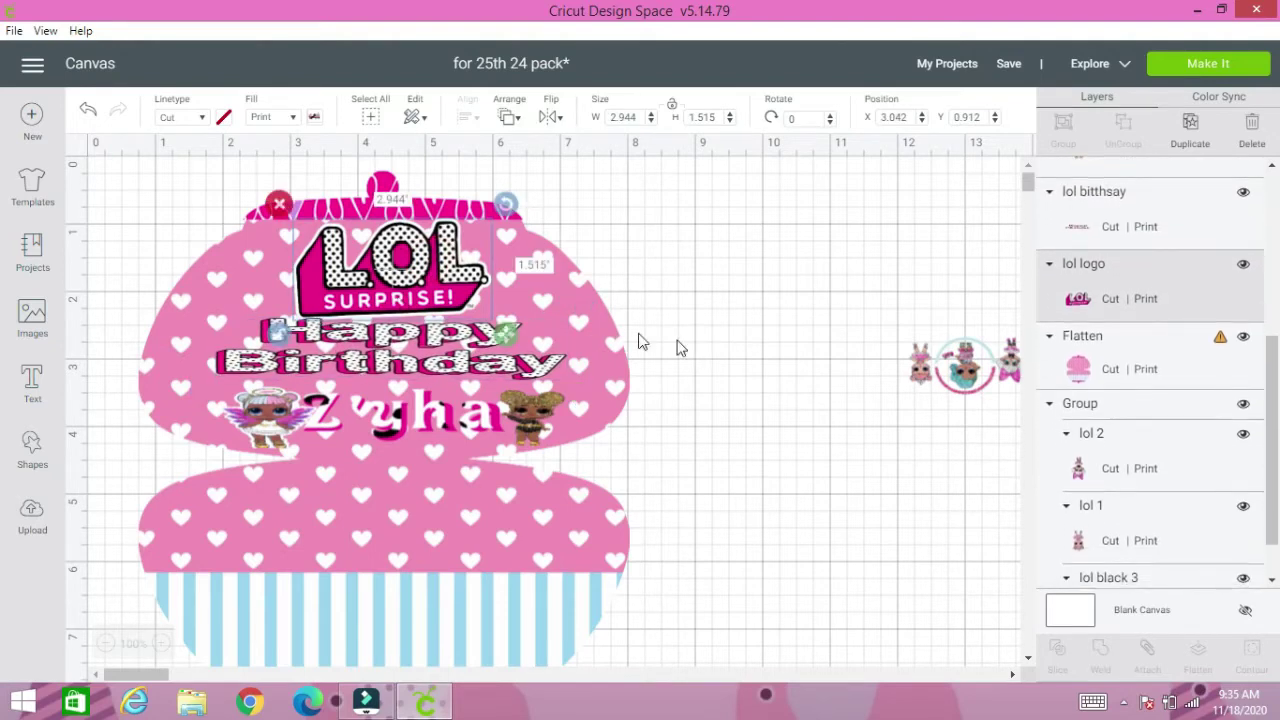
pyautogui.moveTo(499, 337); pyautogui.dragTo(496, 300)
pyautogui.moveTo(405, 262); pyautogui.dragTo(400, 267)
pyautogui.click(405, 345)
pyautogui.moveTo(405, 345); pyautogui.dragTo(395, 322)
pyautogui.moveTo(386, 397); pyautogui.dragTo(369, 377)
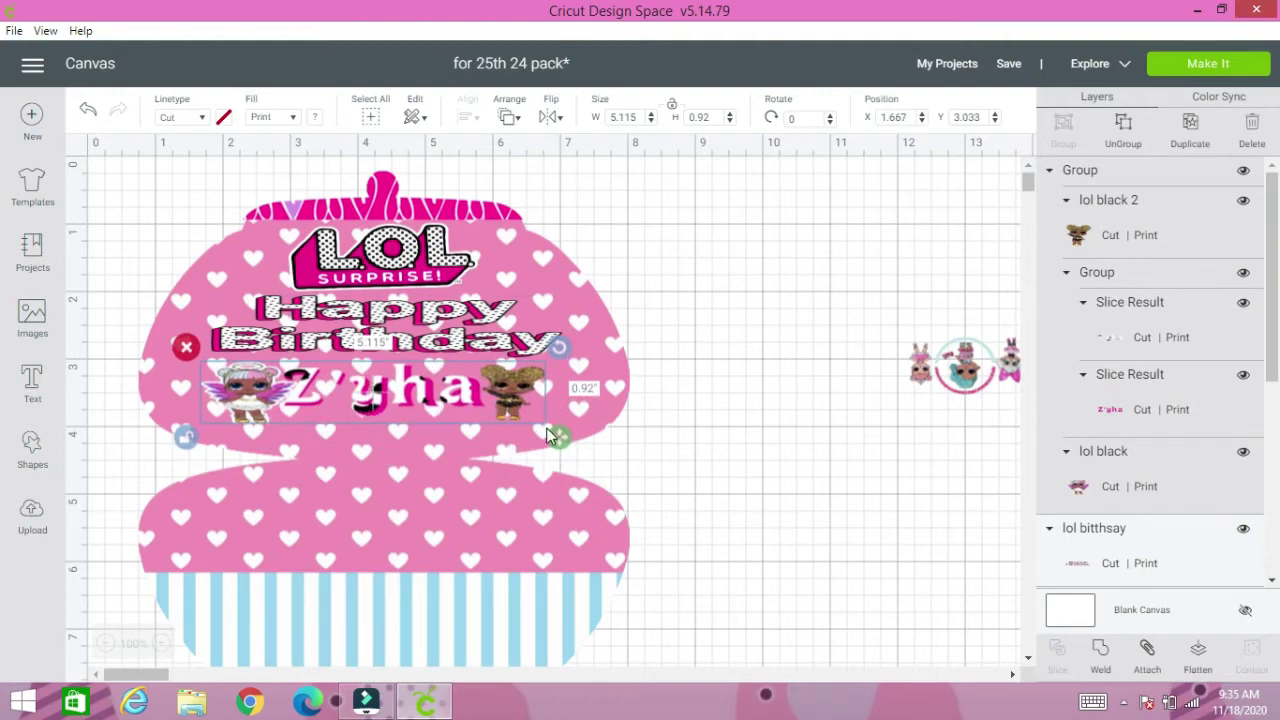
pyautogui.moveTo(559, 437); pyautogui.dragTo(582, 458)
# - Bring the three-doll ring group next to the cupcake and send it to the front
pyautogui.click(874, 500)
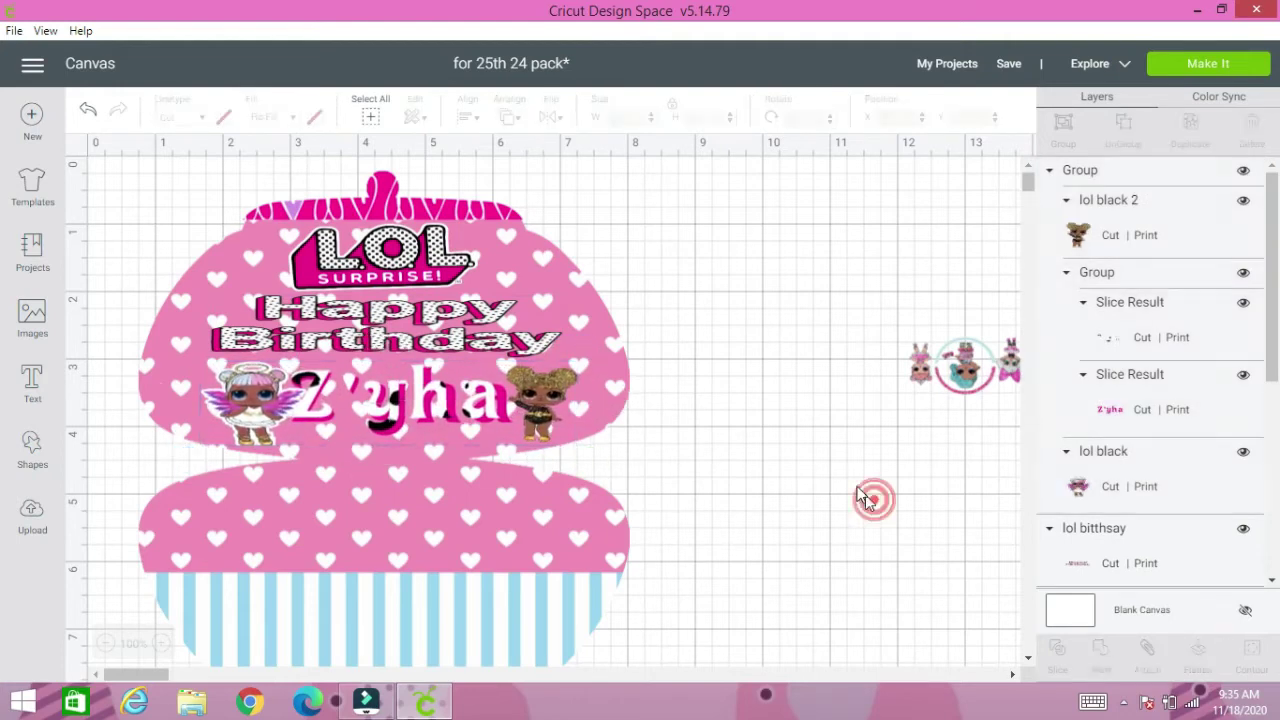
pyautogui.scroll(-2, 932, 468)
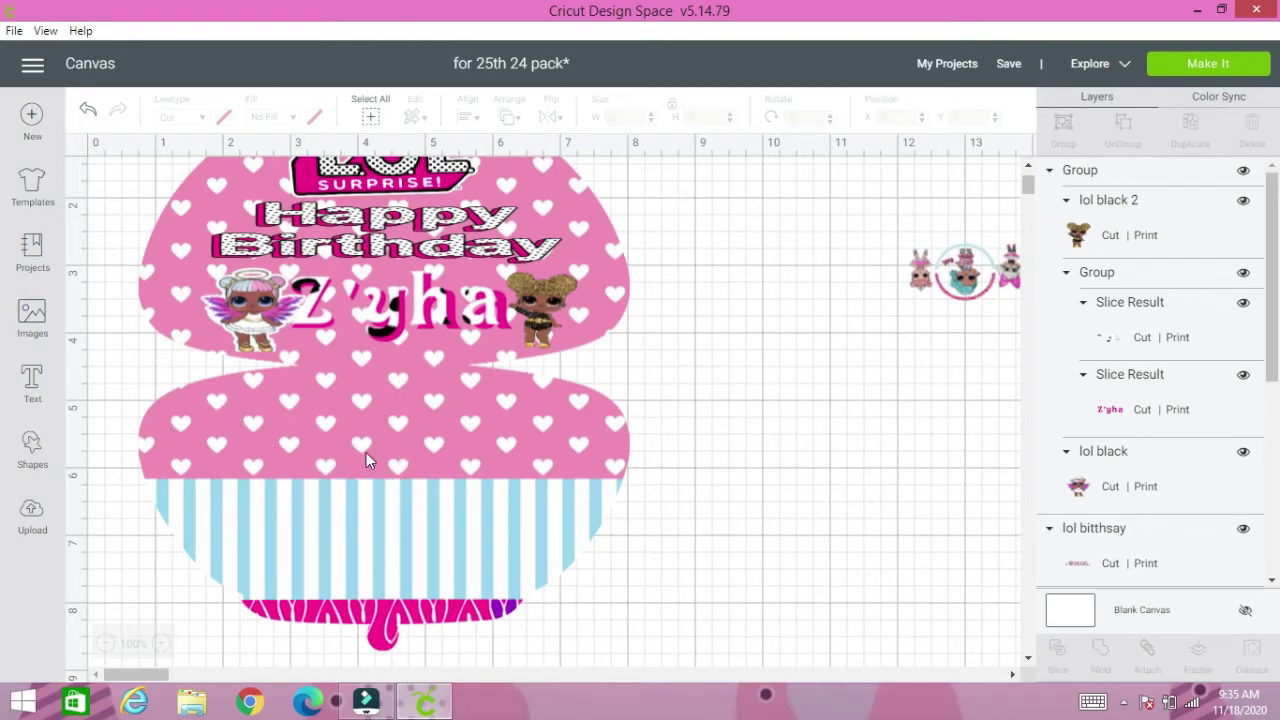
pyautogui.moveTo(938, 295); pyautogui.dragTo(741, 397)
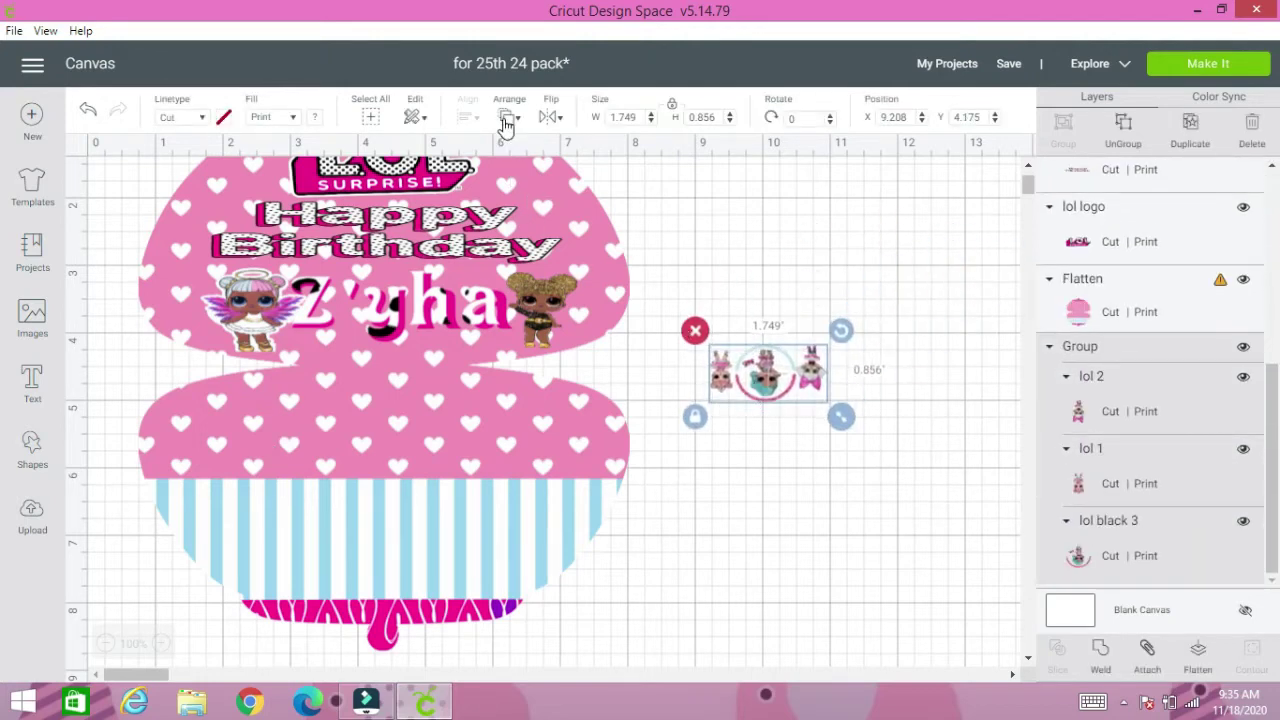
pyautogui.click(508, 117)
pyautogui.click(522, 243)
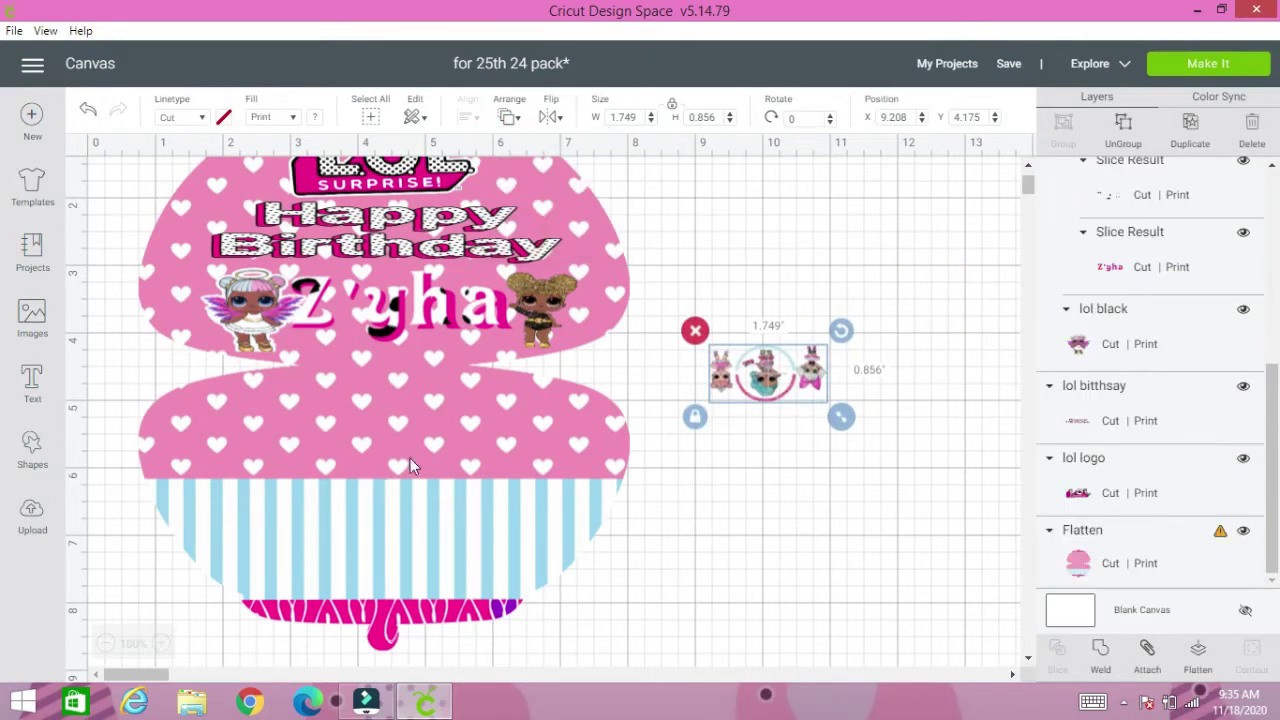
pyautogui.scroll(3, 311, 413)
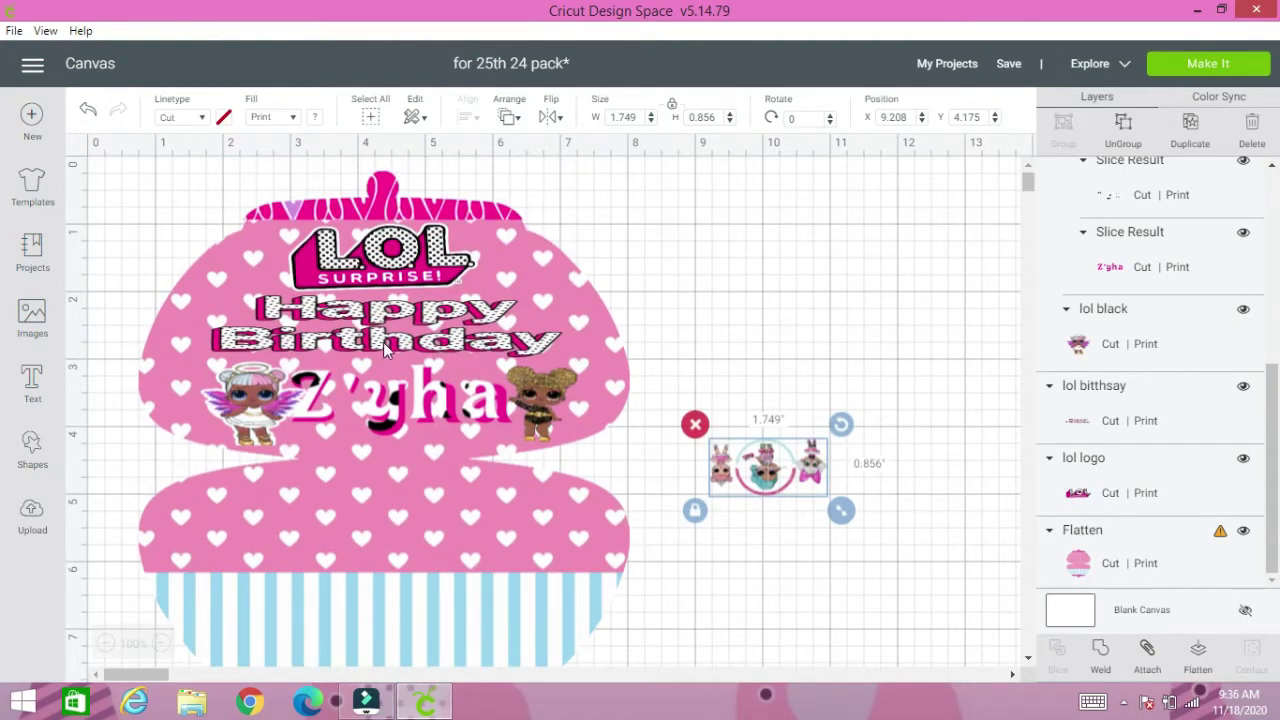
pyautogui.scroll(-3, 383, 343)
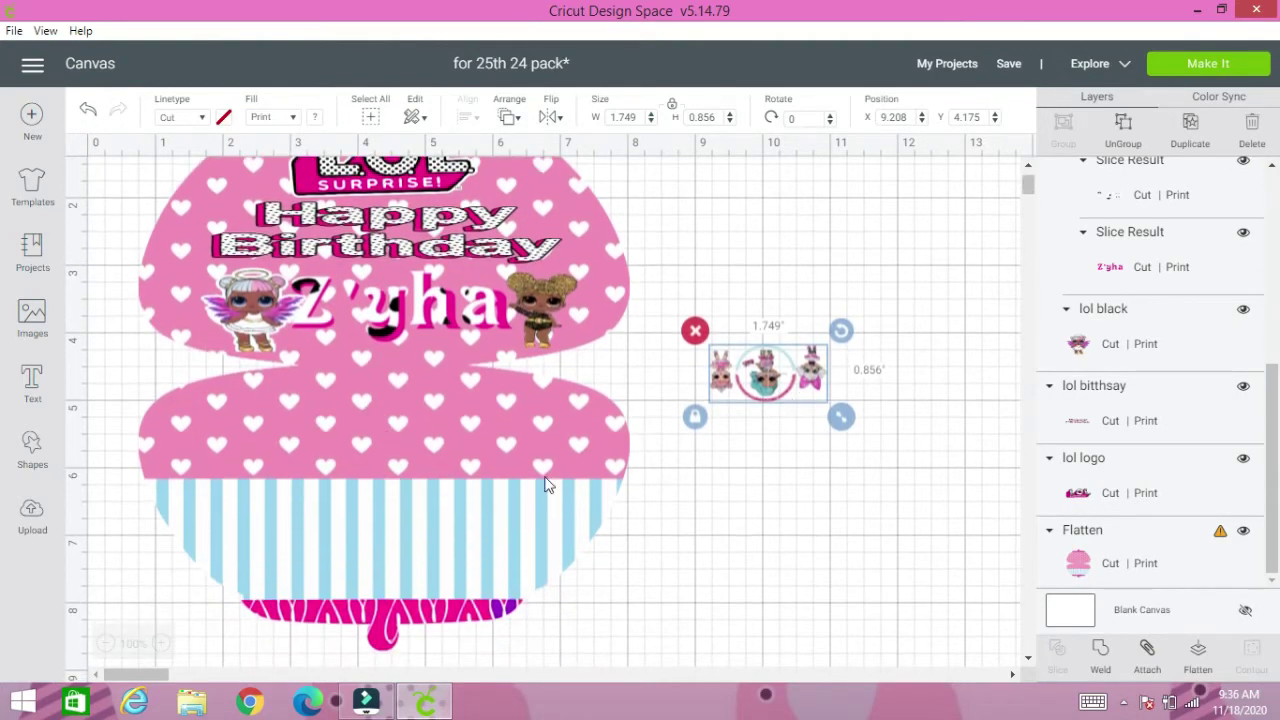
# - Unlock proportions and stretch the doll ring to 5.207 × 2.245 in across the lower half
pyautogui.click(695, 418)
pyautogui.moveTo(840, 420); pyautogui.dragTo(994, 560)
pyautogui.moveTo(877, 448); pyautogui.dragTo(378, 490)
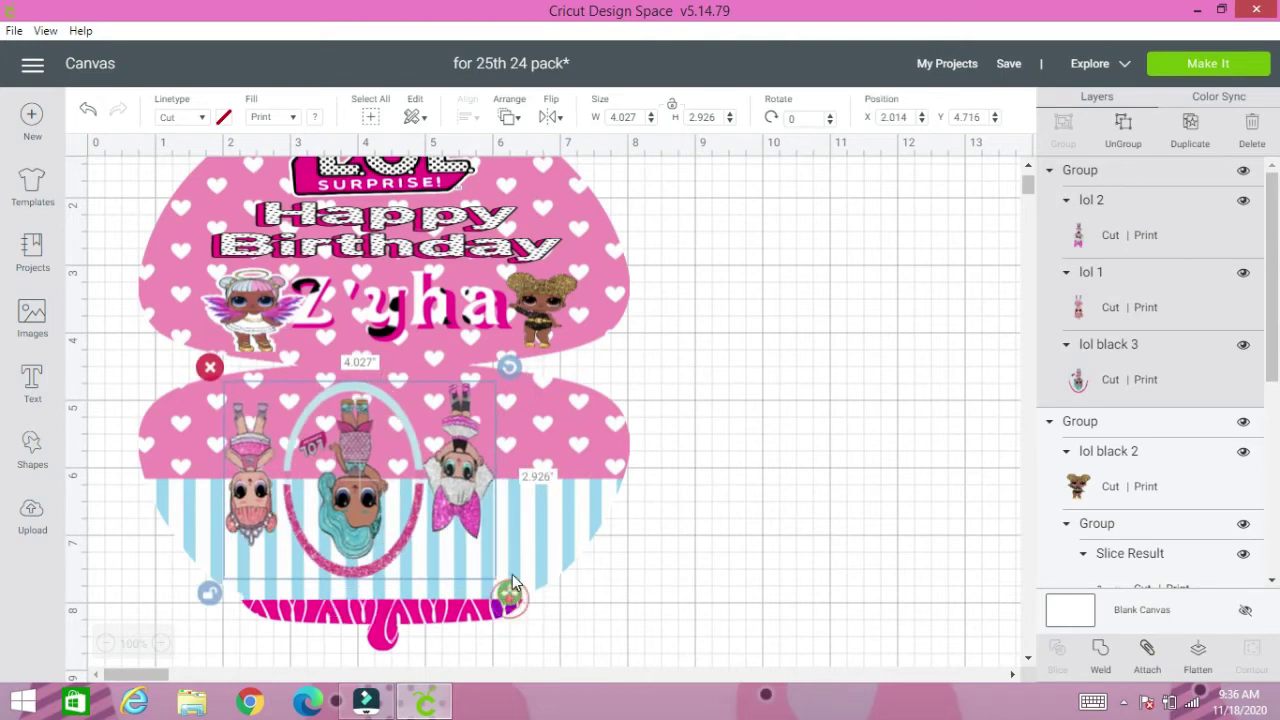
pyautogui.moveTo(512, 580); pyautogui.dragTo(588, 547)
pyautogui.moveTo(421, 490); pyautogui.dragTo(415, 510)
pyautogui.click(817, 495)
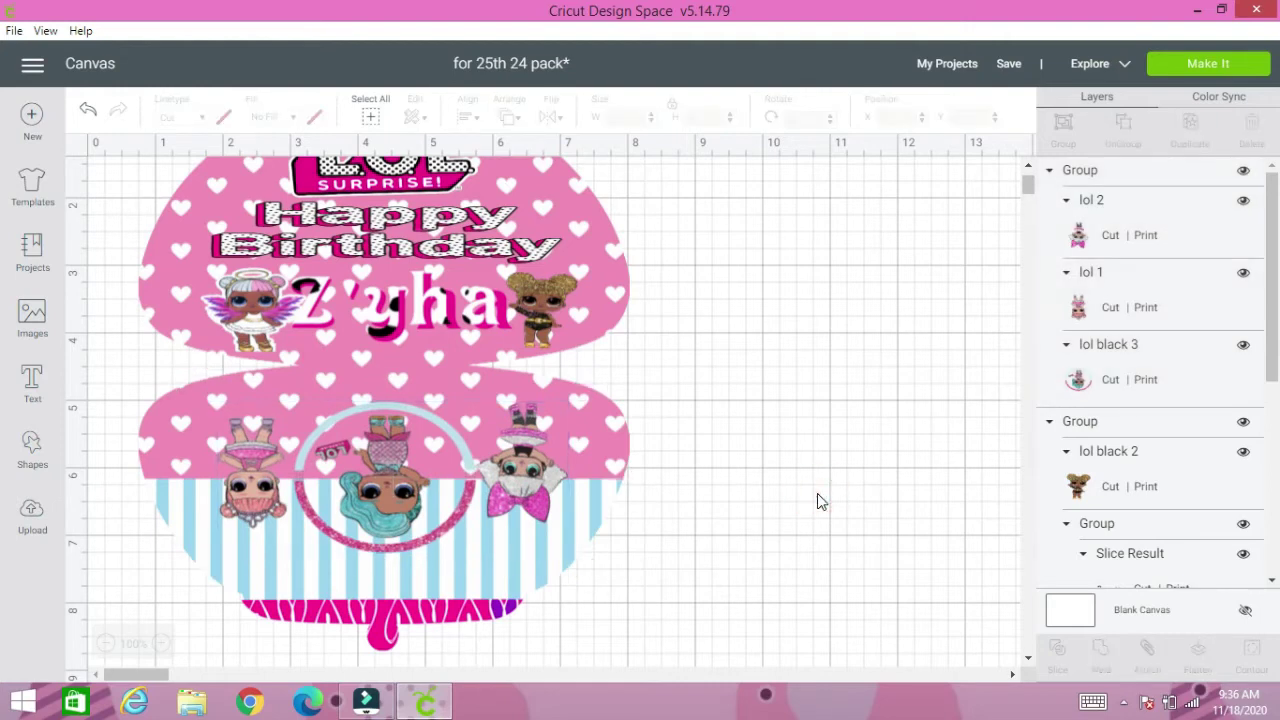
# - Select the logo, title, name, dolls and purse, then attach and flatten them into one 7.284 × 8.5 in layer
pyautogui.scroll(3, 749, 446)
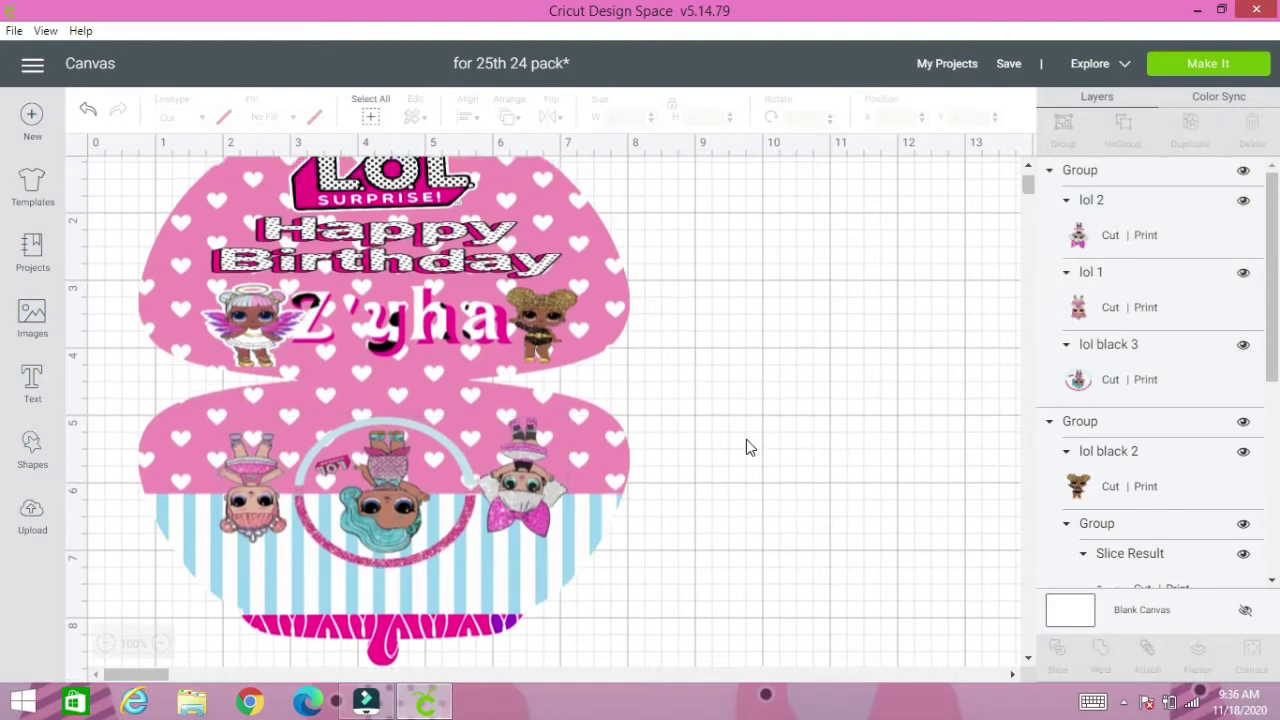
pyautogui.moveTo(137, 177); pyautogui.dragTo(697, 580)
pyautogui.scroll(-3, 296, 330)
pyautogui.scroll(-3, 296, 330)
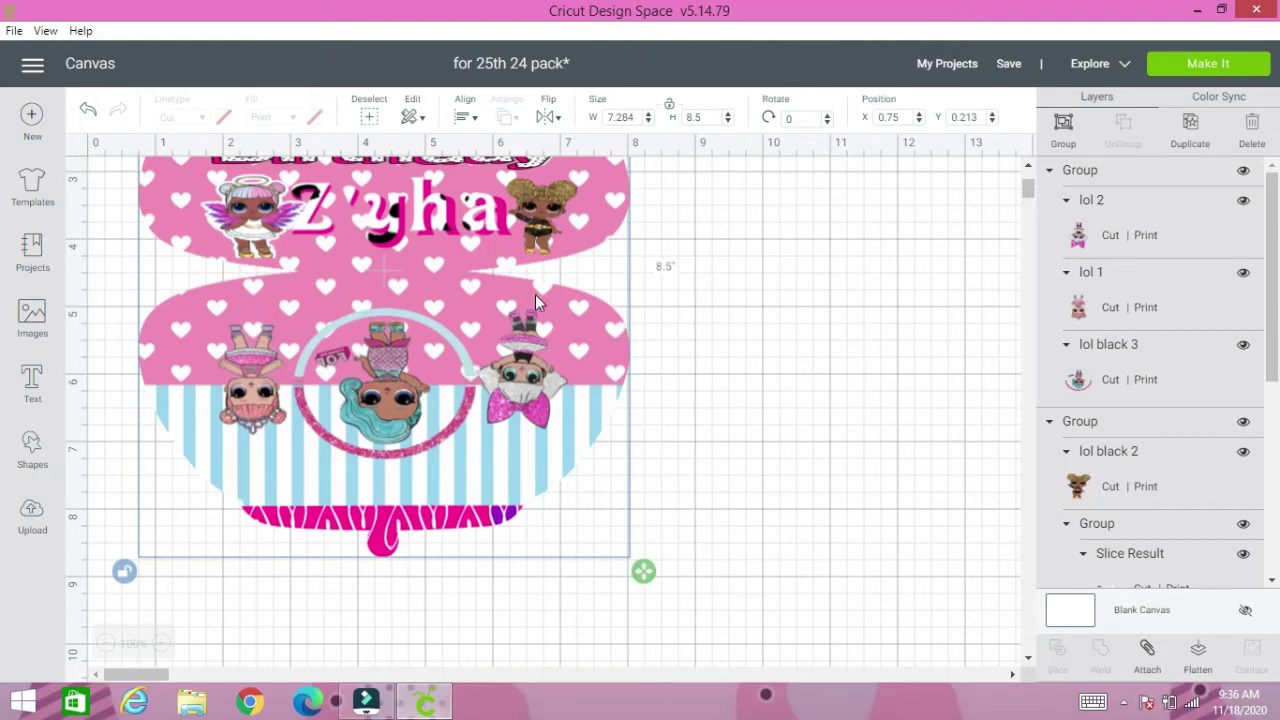
pyautogui.click(1155, 664)
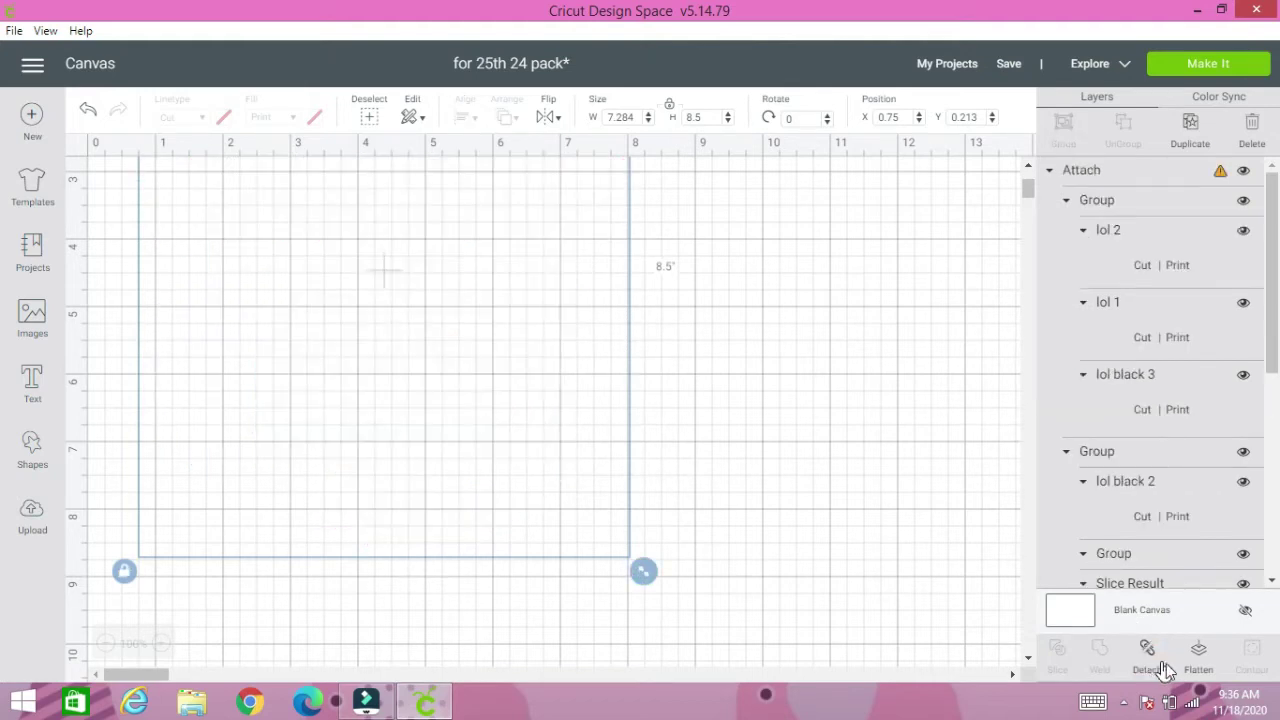
pyautogui.click(1203, 658)
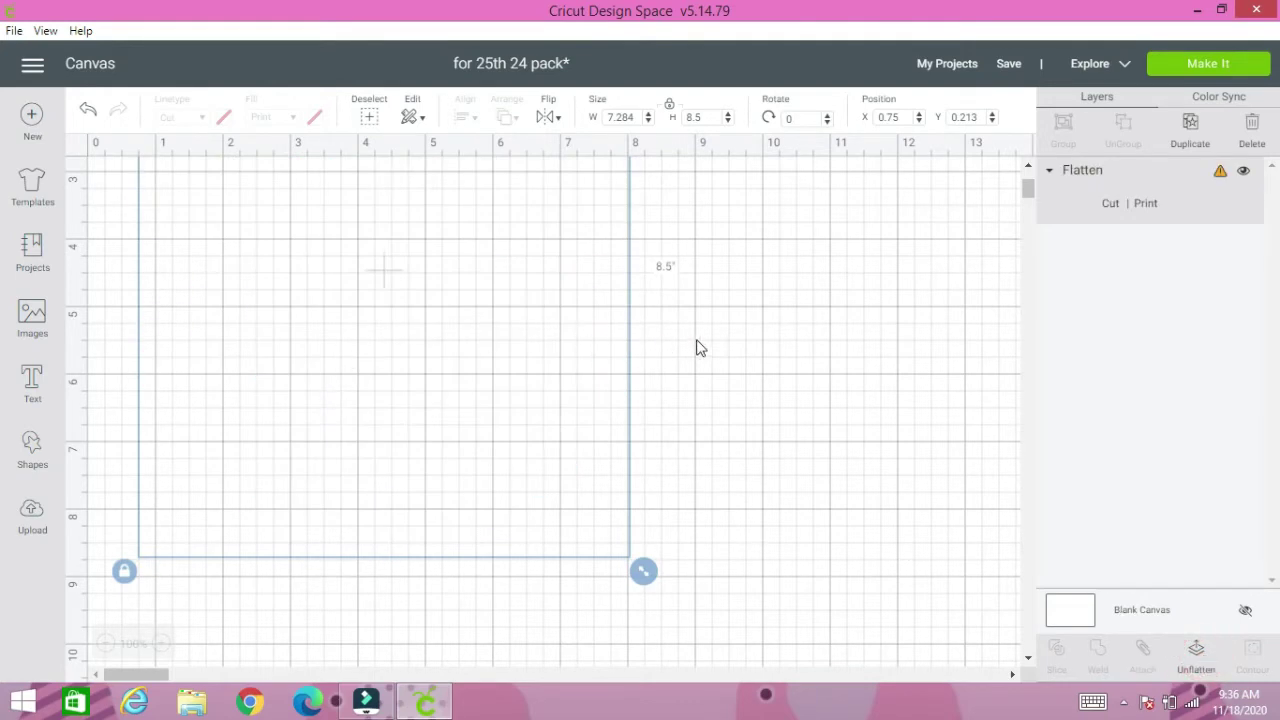
pyautogui.scroll(1, 752, 362)
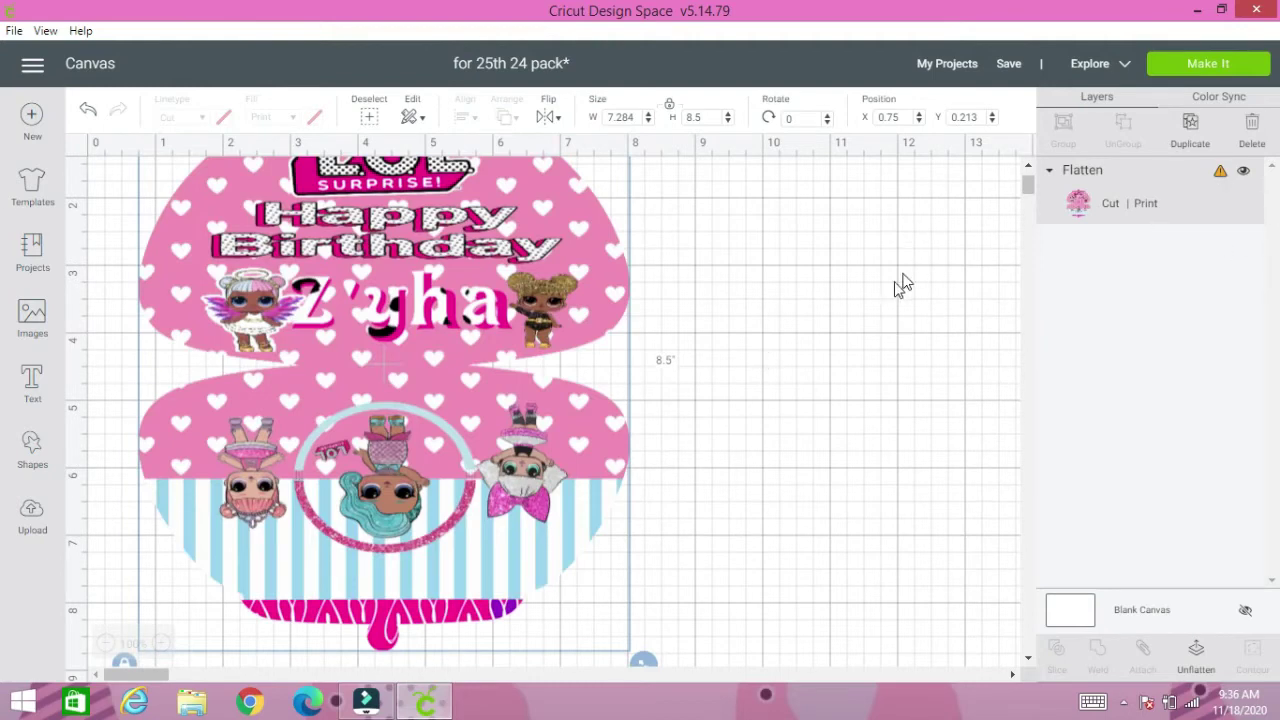
pyautogui.click(829, 311)
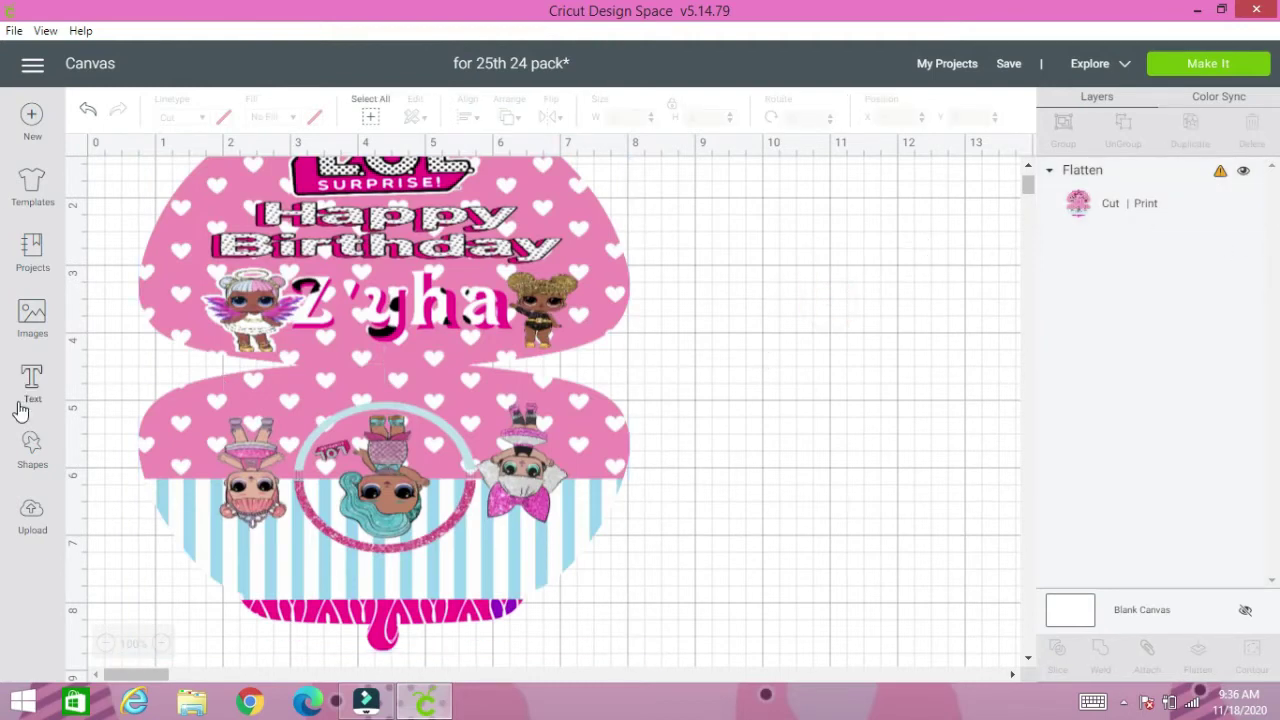
# - Add a 3.111-in Score Line from Shapes, rotated horizontal, across the clutch's fold
pyautogui.click(36, 462)
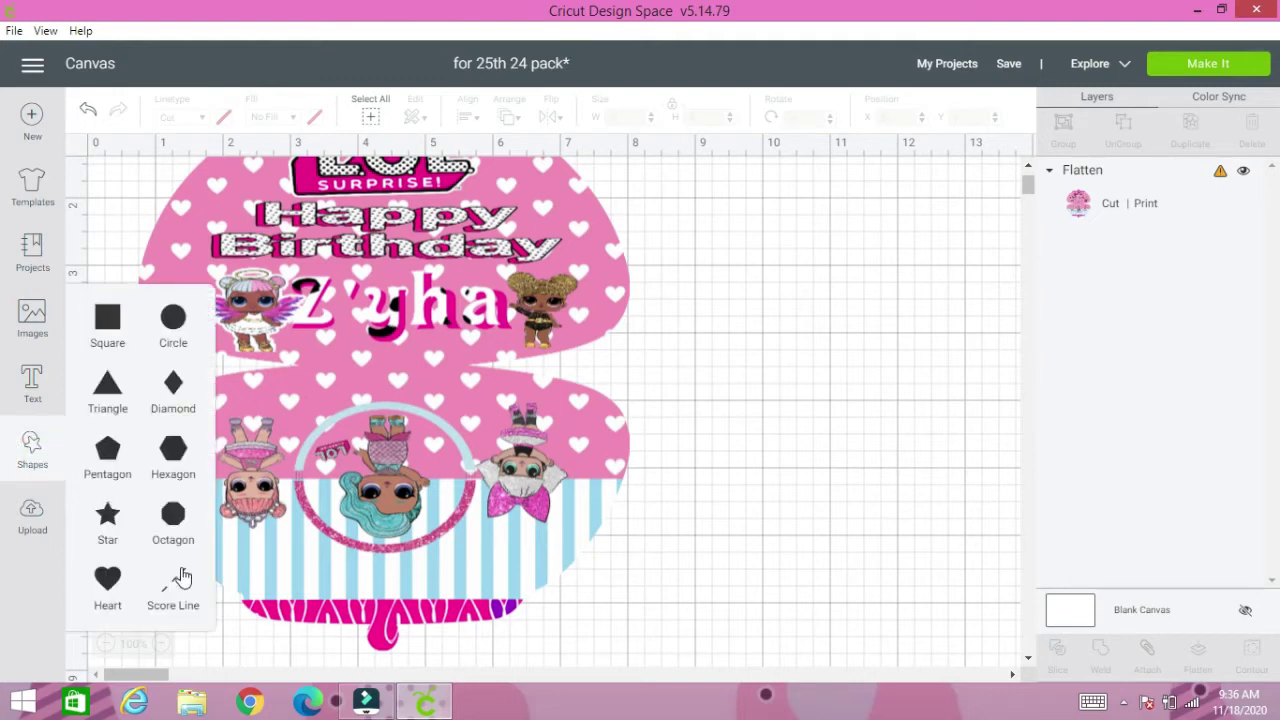
pyautogui.click(165, 585)
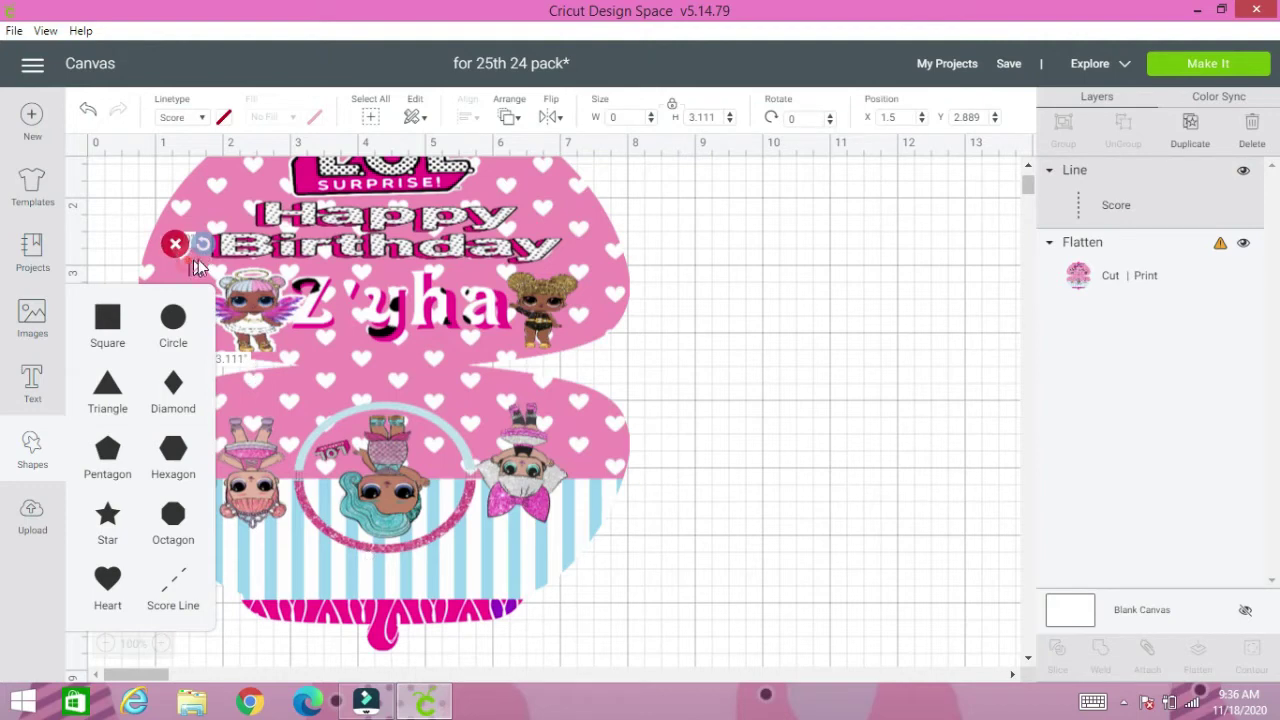
pyautogui.moveTo(185, 261); pyautogui.dragTo(343, 293)
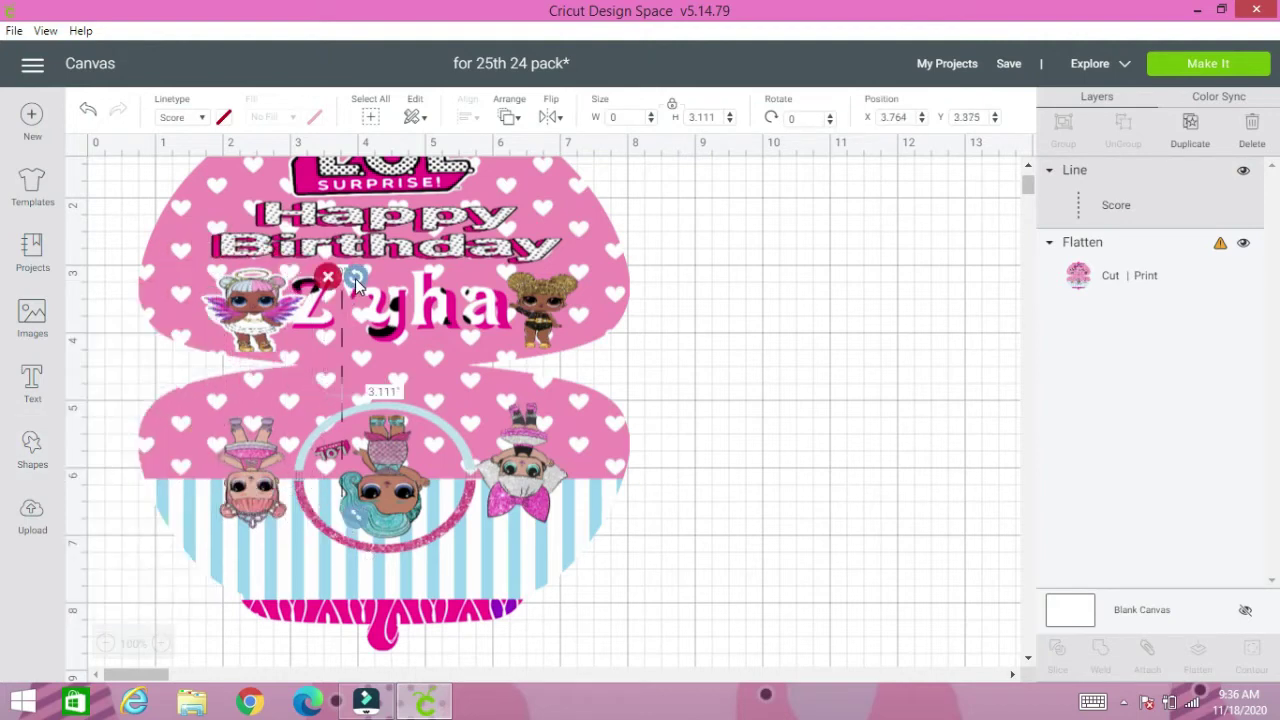
pyautogui.click(508, 117)
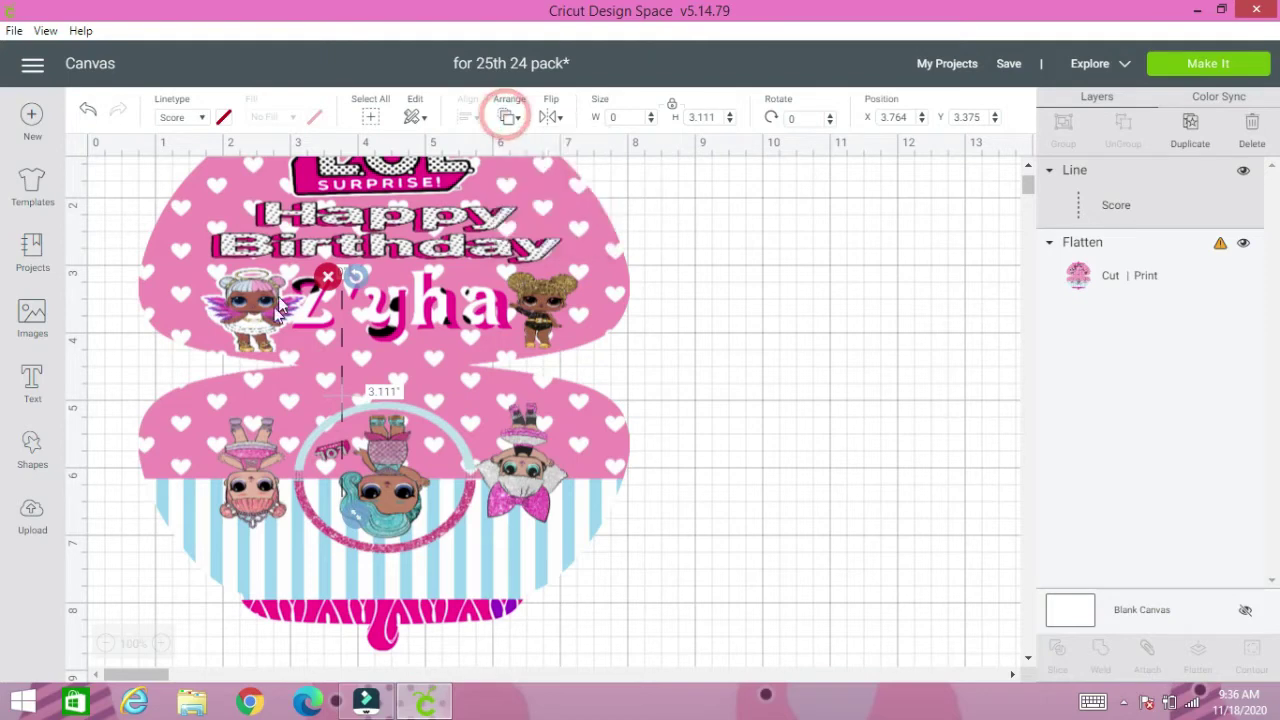
pyautogui.moveTo(362, 281); pyautogui.dragTo(405, 359)
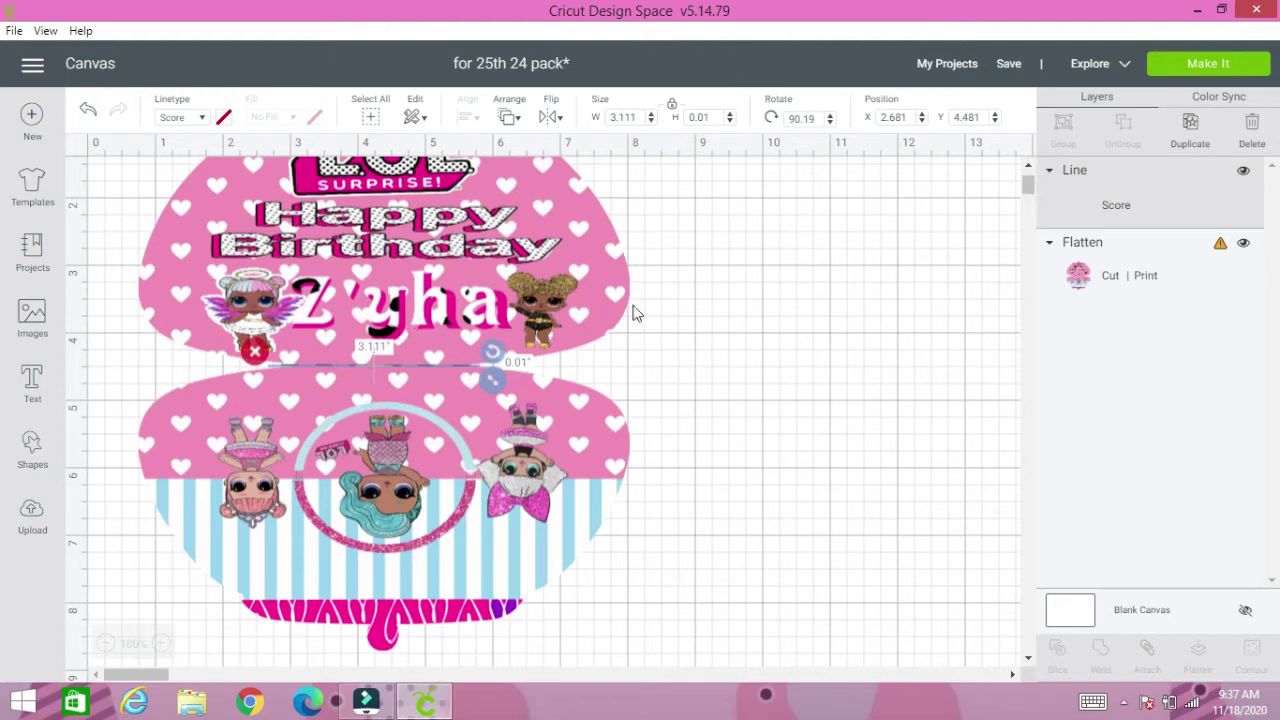
pyautogui.click(720, 350)
pyautogui.scroll(3, 730, 355)
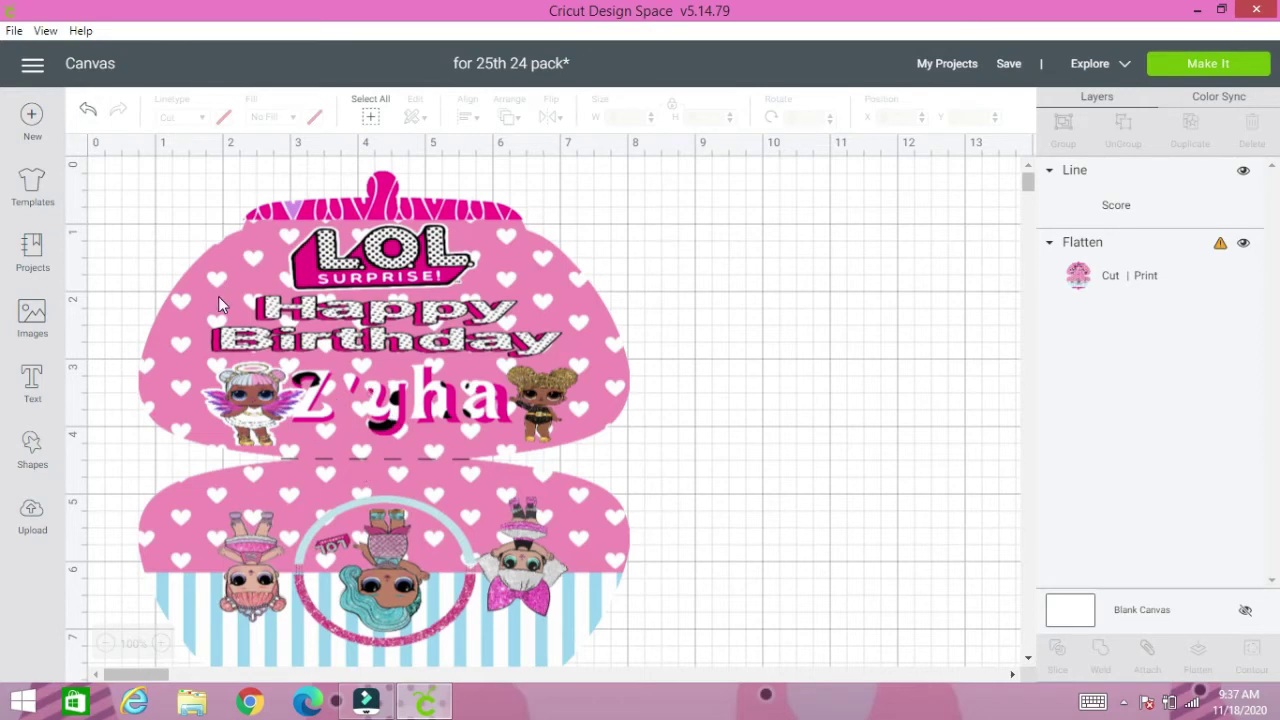
# - Select everything and attach the score line to the clutch image
pyautogui.moveTo(149, 189)
pyautogui.mouseDown()
pyautogui.moveTo(257, 366)
pyautogui.moveTo(672, 584)
pyautogui.mouseUp()
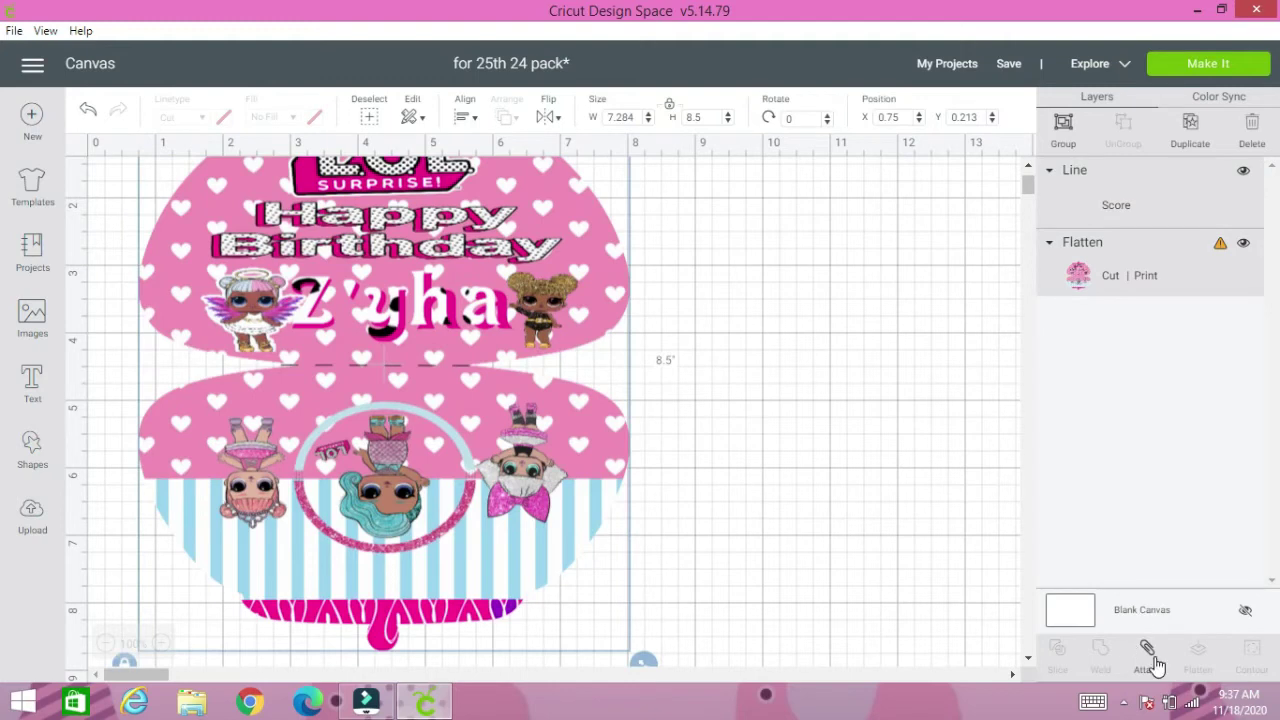
pyautogui.click(1153, 657)
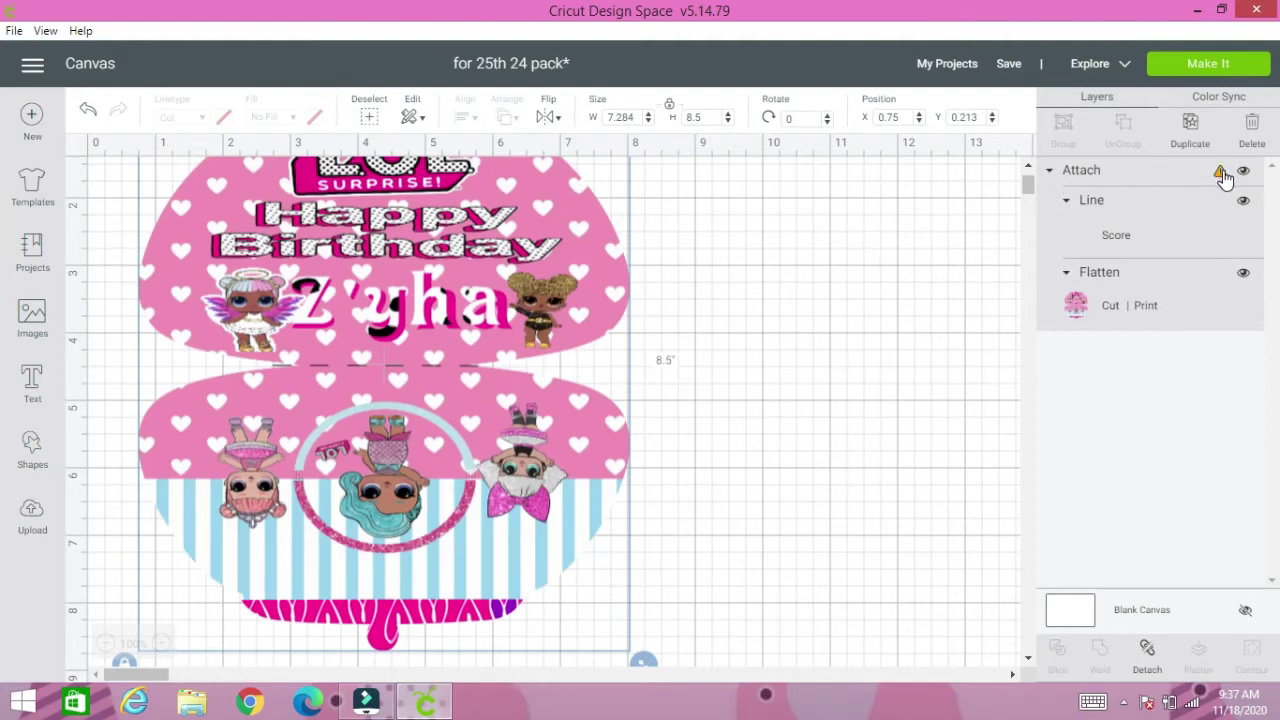
pyautogui.click(1221, 174)
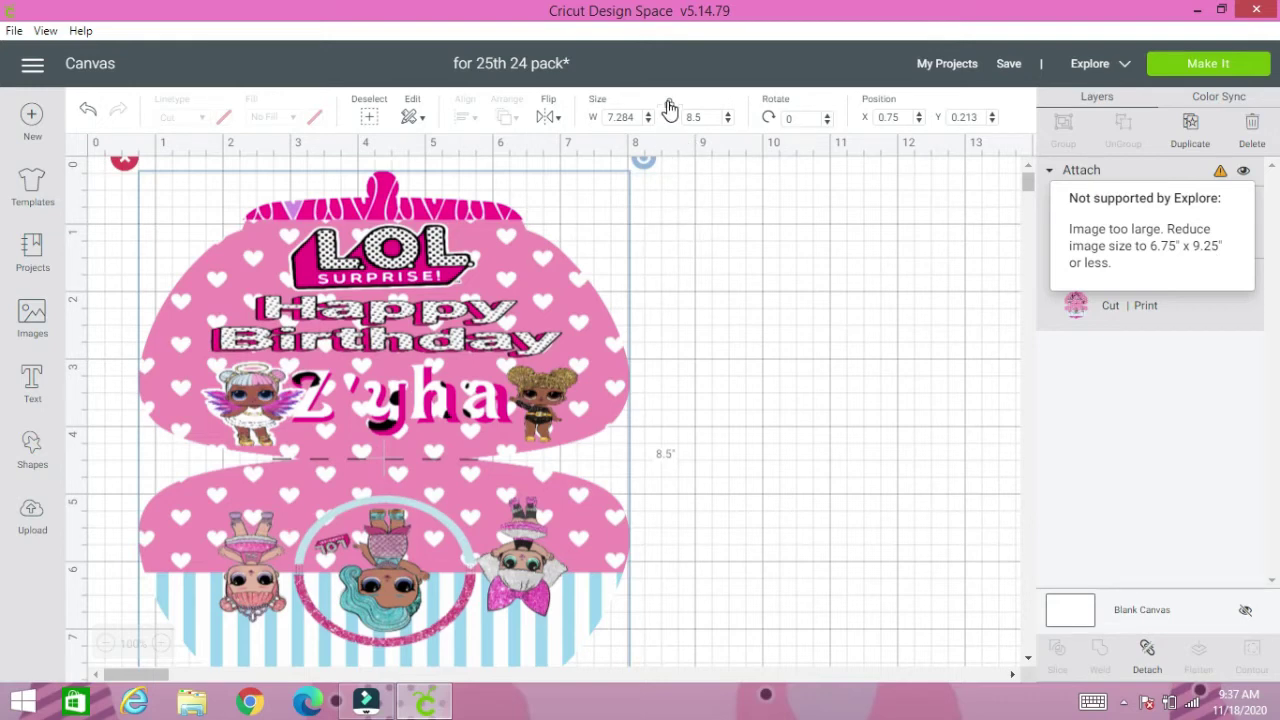
# - Resize the clutch to 6.75 × 9.25 inches and shift it slightly right and up
pyautogui.doubleClick(640, 117)
pyautogui.write('6.75')
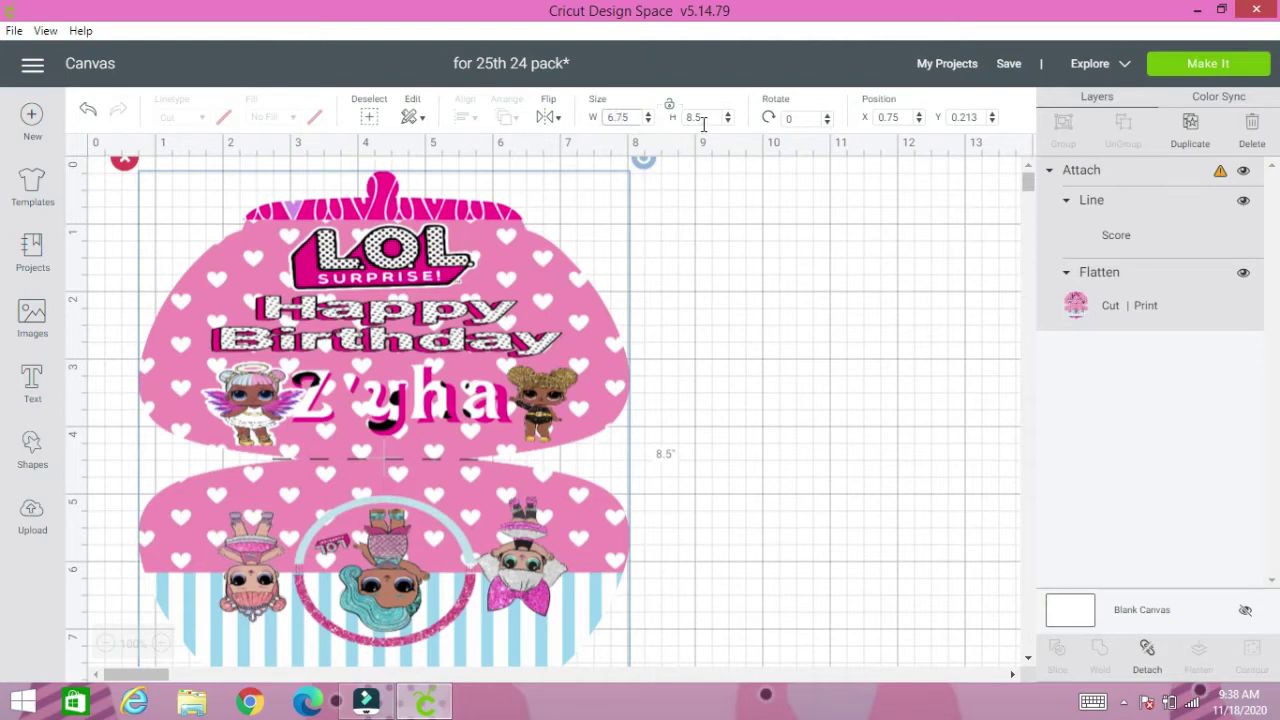
pyautogui.doubleClick(700, 118)
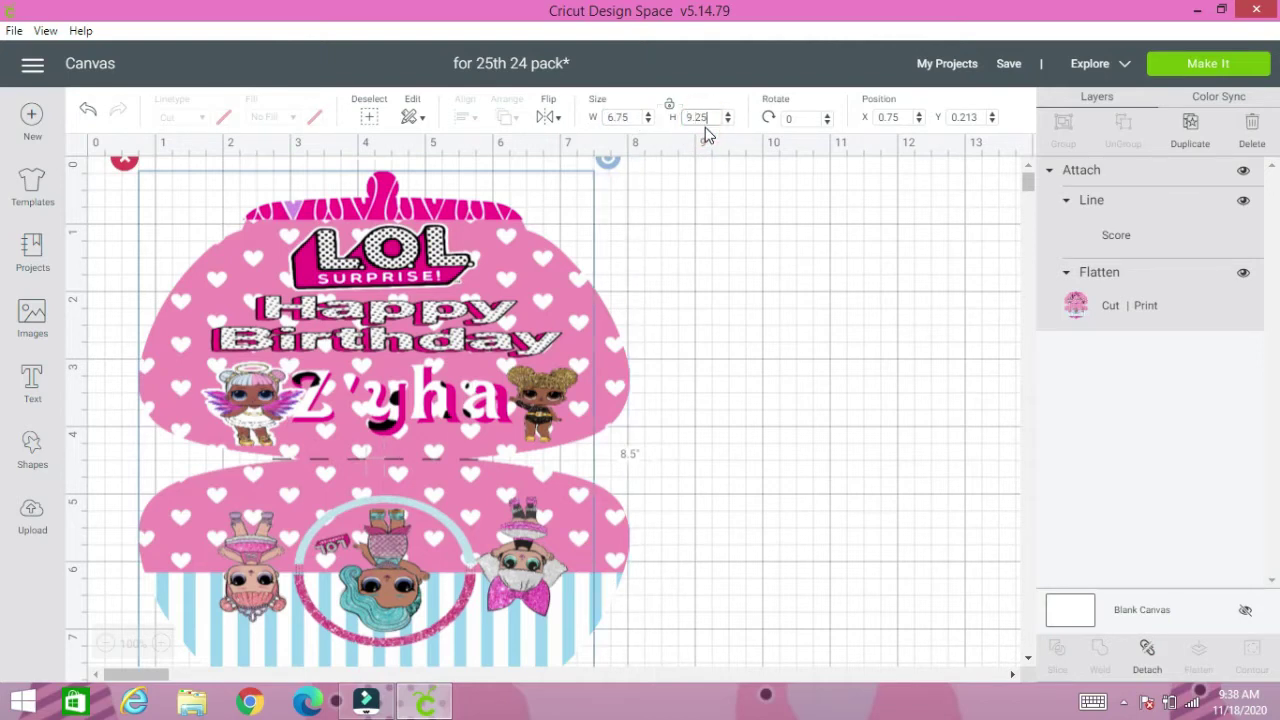
pyautogui.write('9.25')
pyautogui.press('Return')
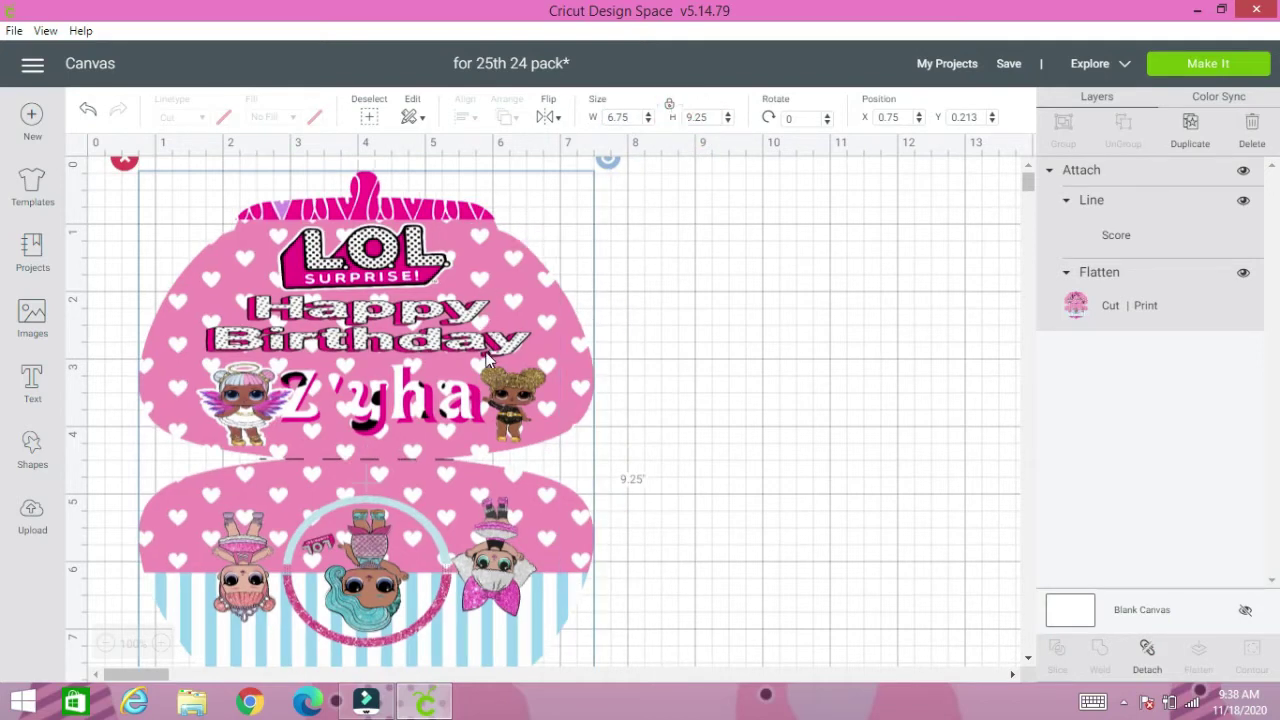
pyautogui.moveTo(486, 352); pyautogui.dragTo(542, 336)
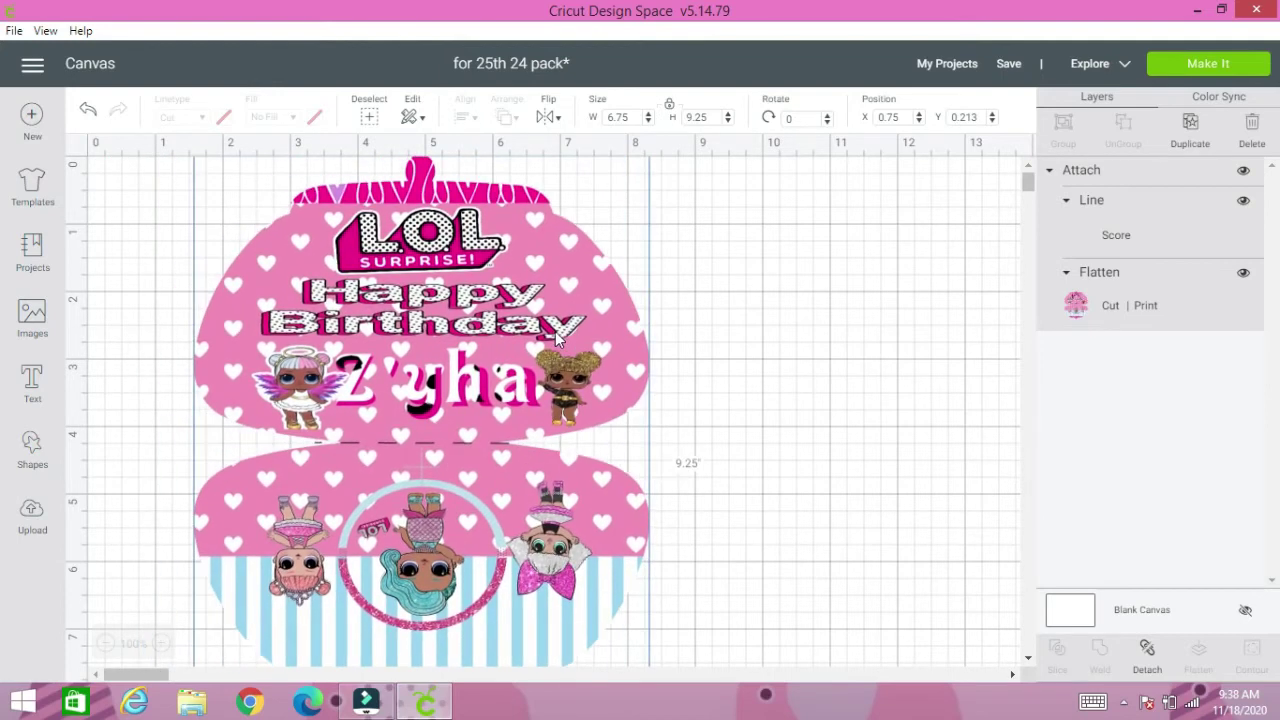
pyautogui.click(748, 357)
# - Preview the clutch on the 8.5 × 11 in Print, Score, Cut mat, then cancel back to the Canvas
pyautogui.click(1210, 63)
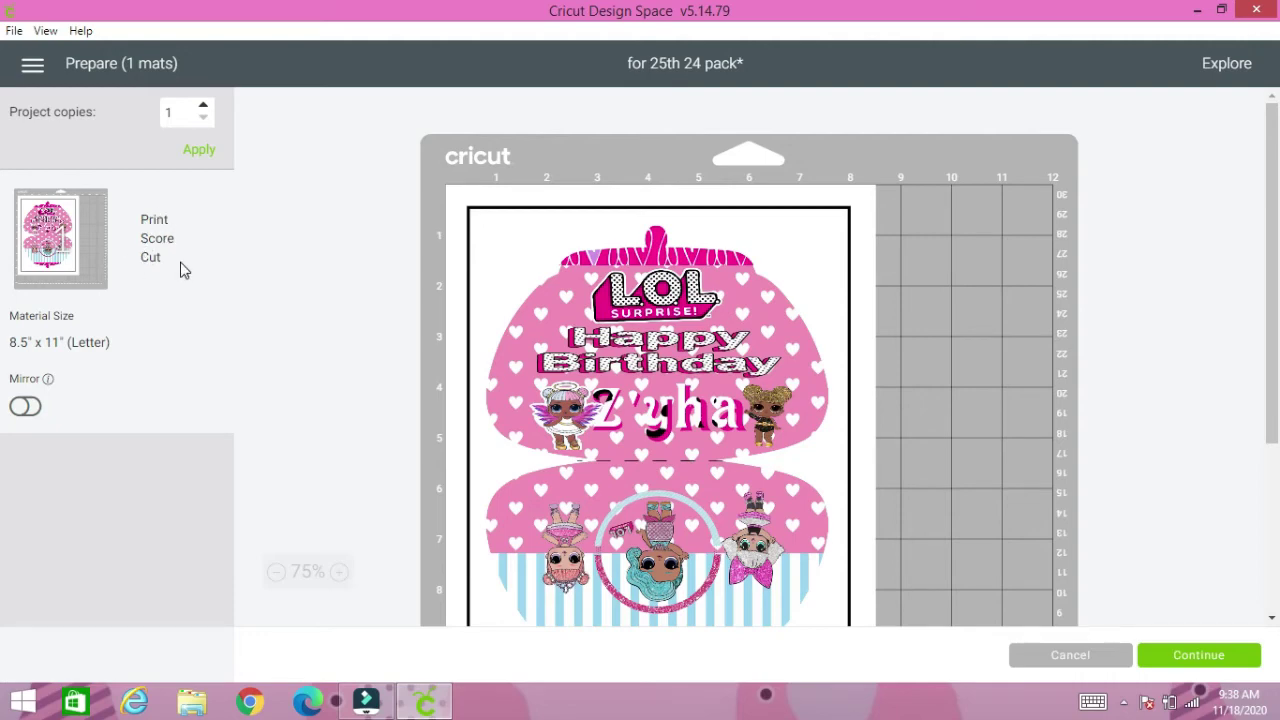
pyautogui.scroll(-2, 400, 426)
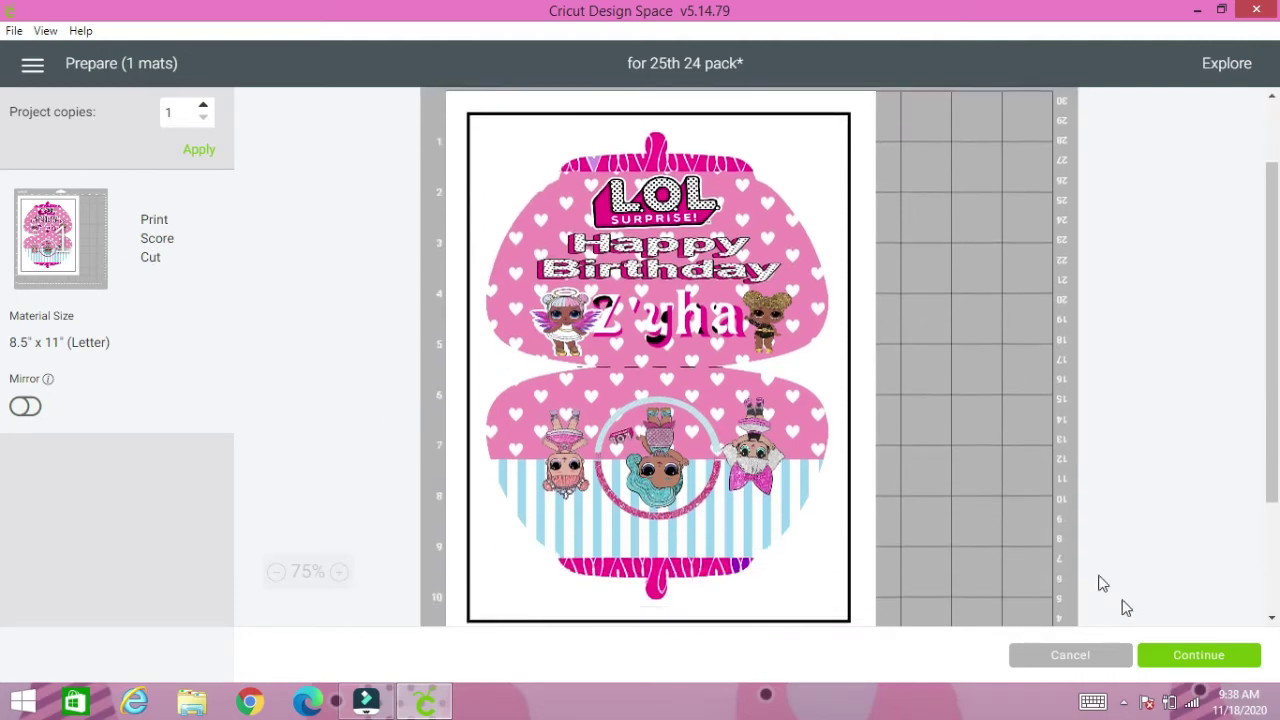
pyautogui.click(1215, 656)
pyautogui.click(1214, 659)
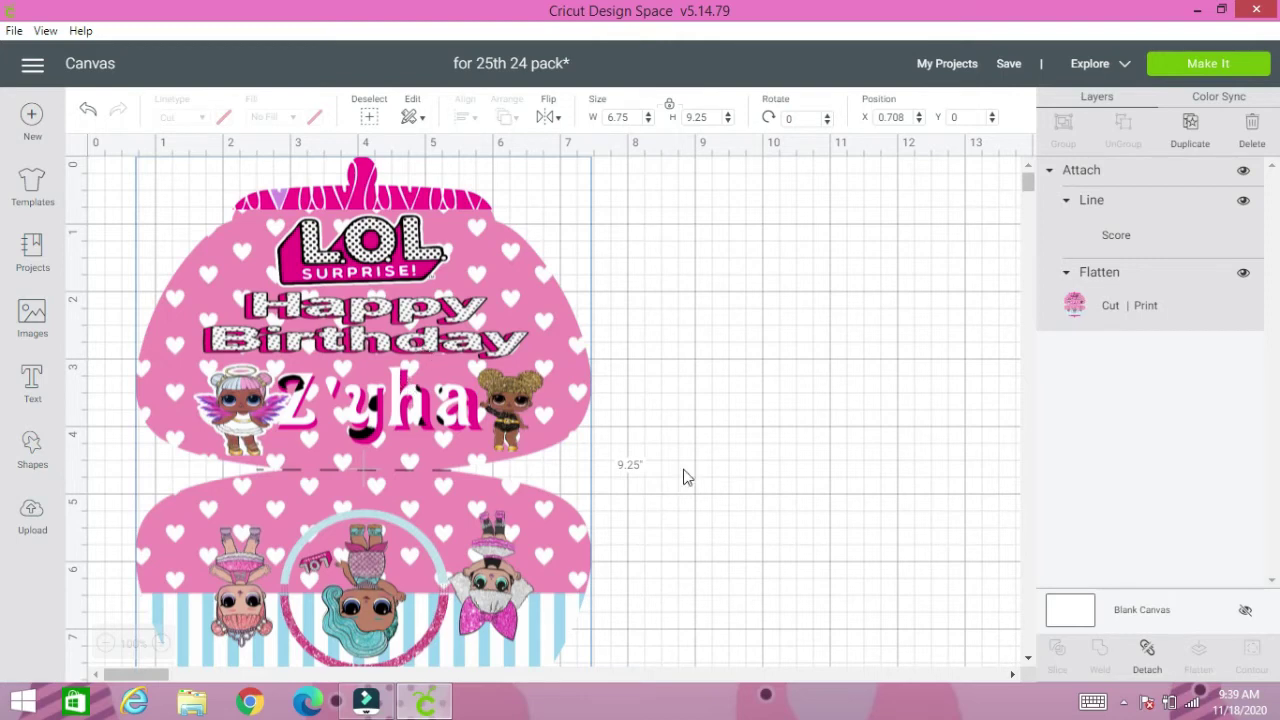
# - Detach the score line, unflatten the clutch, and detach its layers again
pyautogui.click(1146, 655)
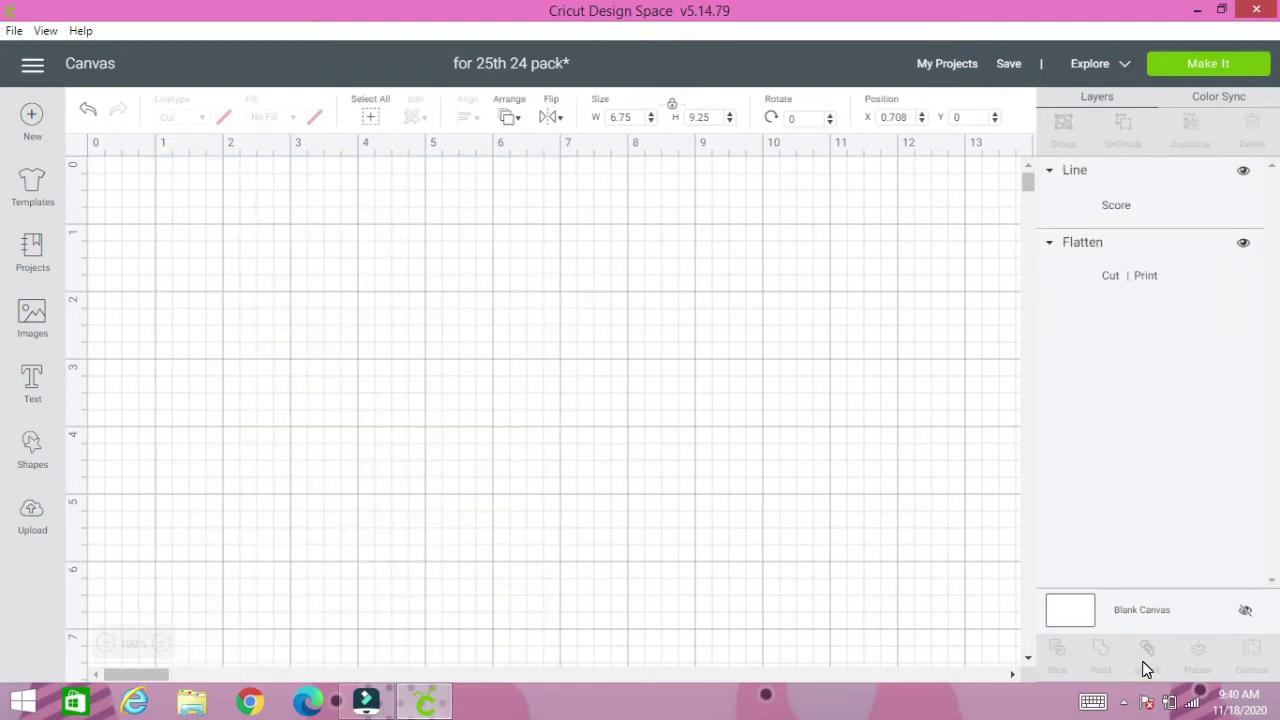
pyautogui.click(380, 493)
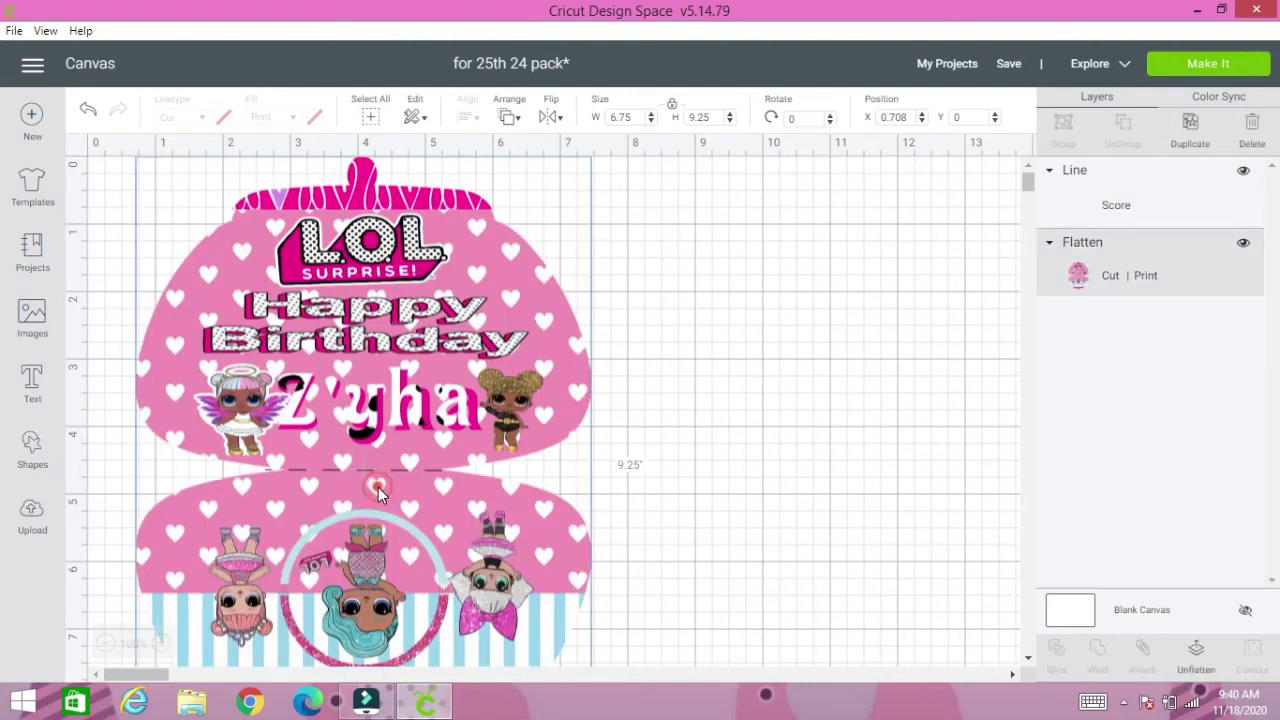
pyautogui.click(1195, 664)
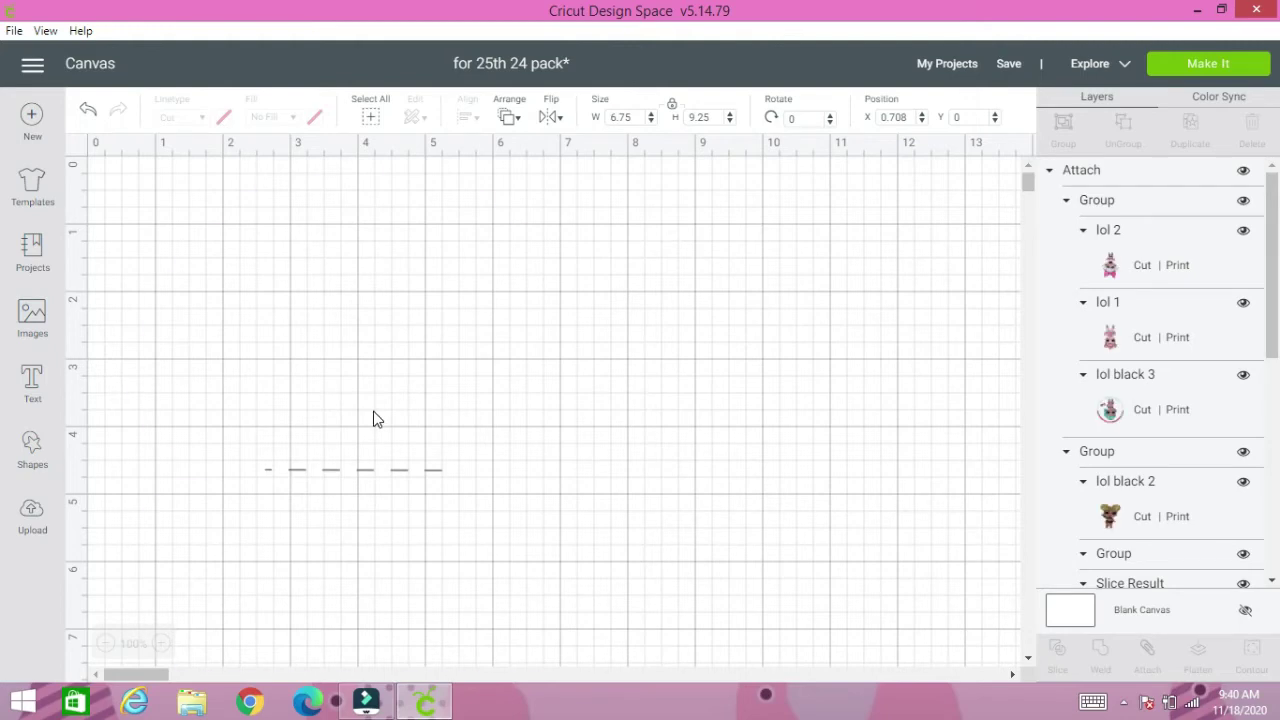
pyautogui.click(424, 469)
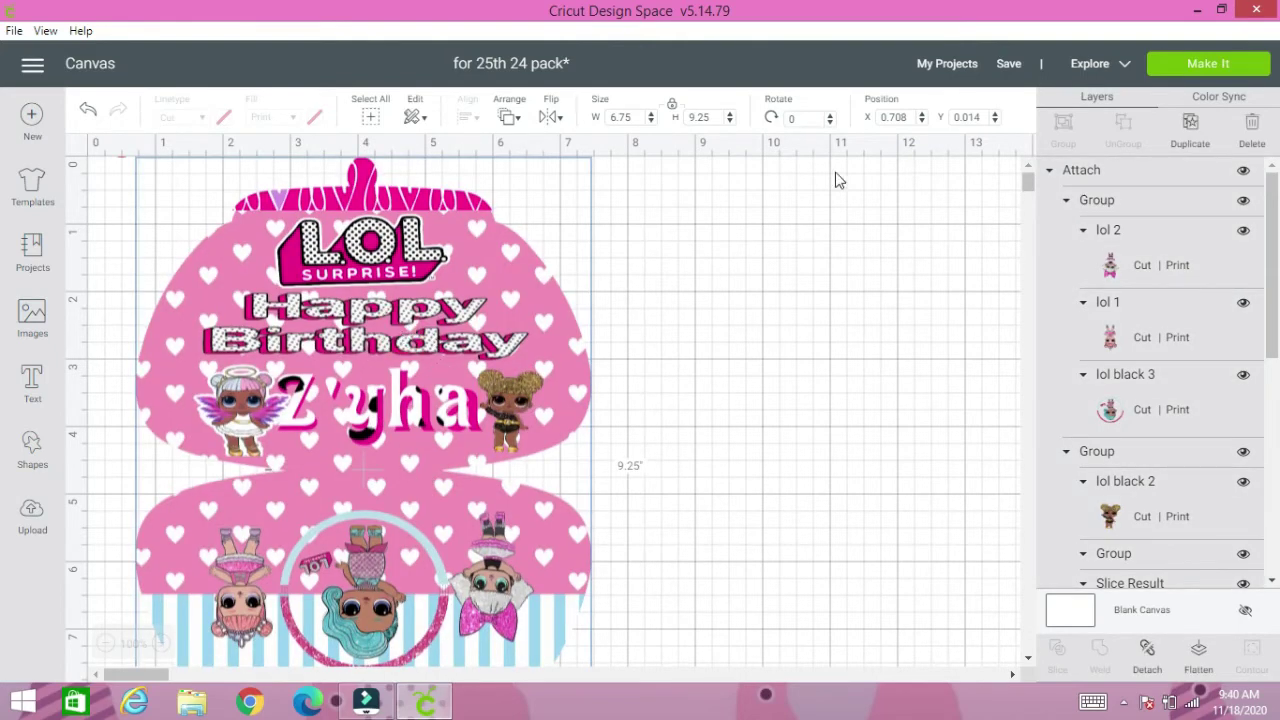
pyautogui.click(1150, 660)
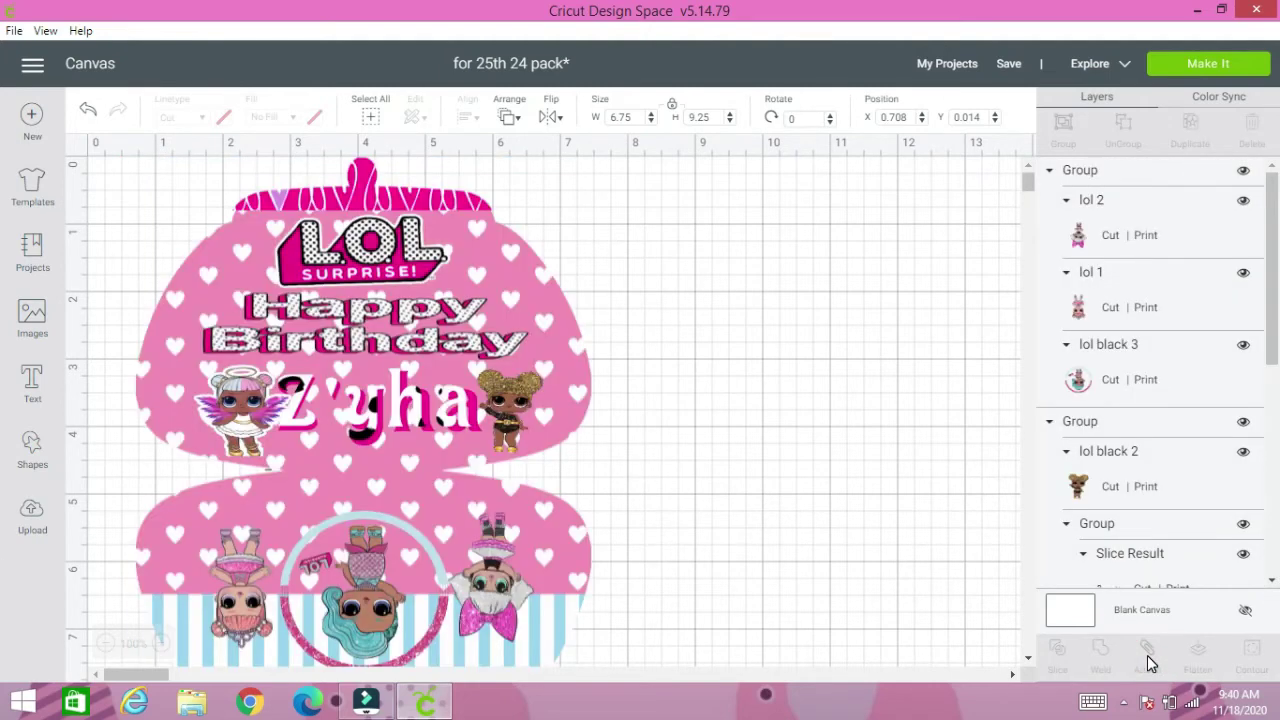
# - Duplicate the plain flattened heart-pattern background image
pyautogui.click(398, 422)
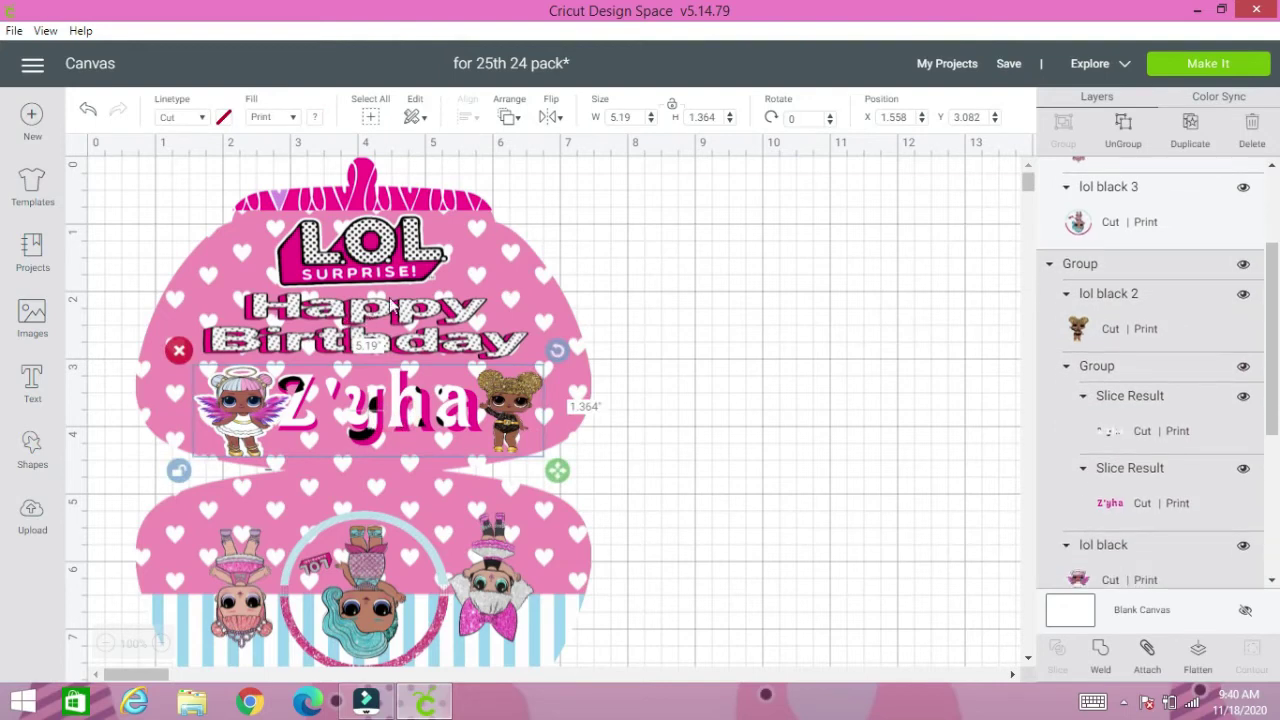
pyautogui.click(507, 280)
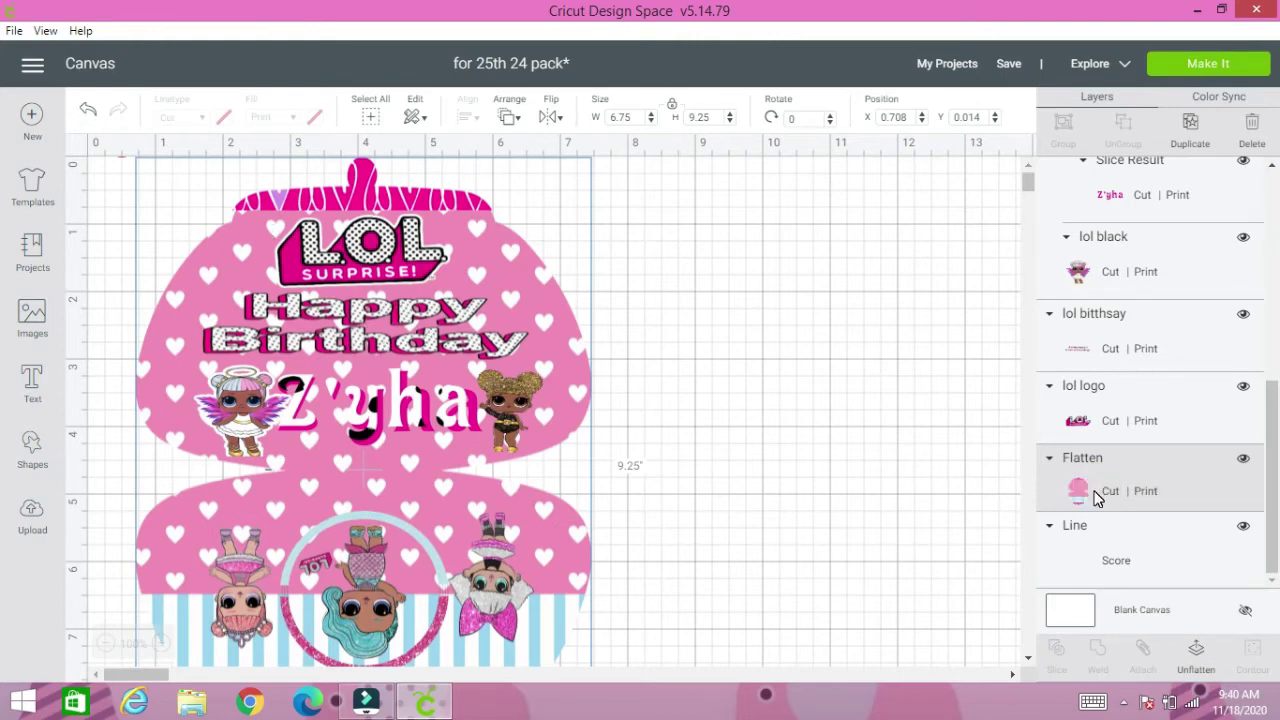
pyautogui.click(1193, 127)
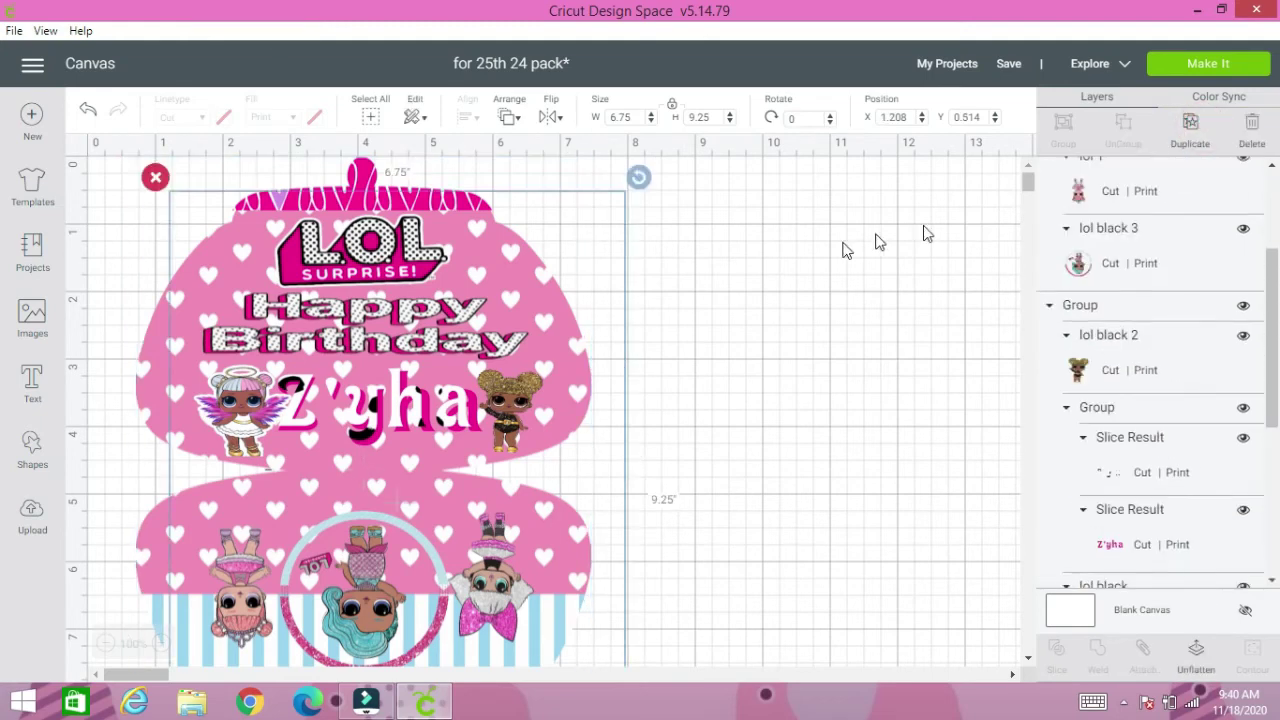
# - Move the background copy to X 7.75 beside the clutch, then select and deselect the L.O.L. Surprise logo
pyautogui.moveTo(596, 417); pyautogui.dragTo(1030, 360)
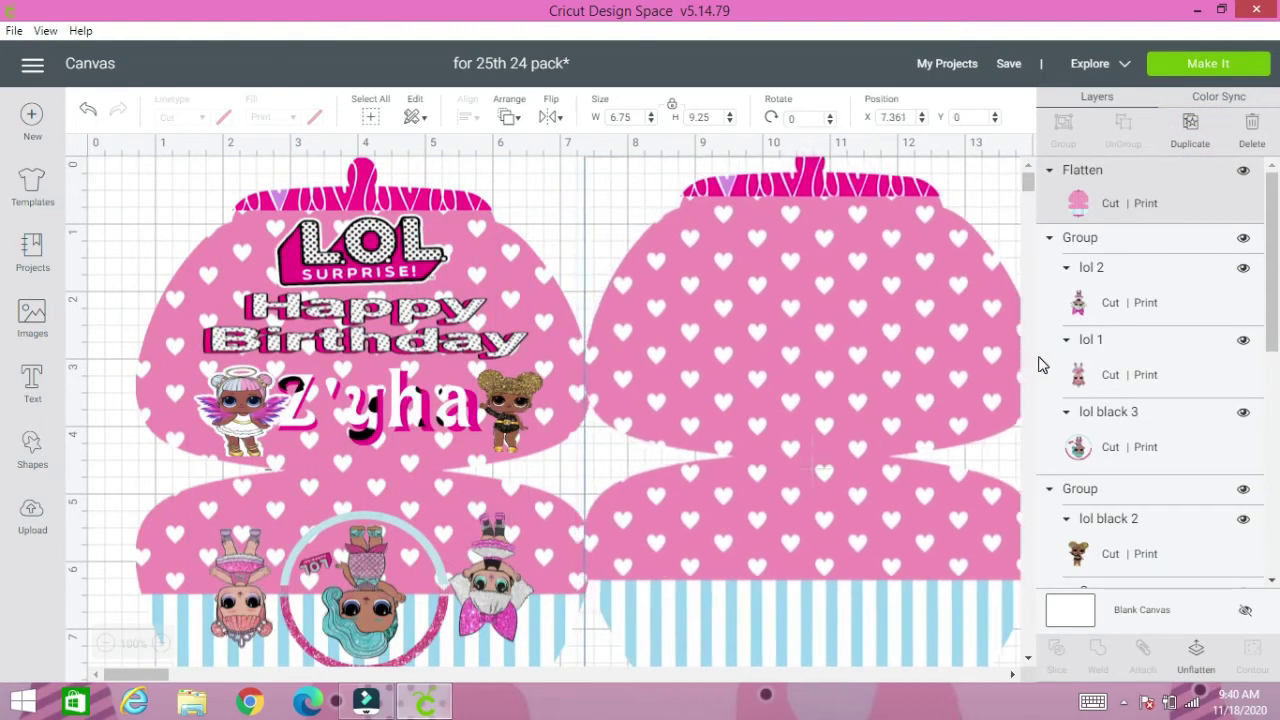
pyautogui.moveTo(759, 285); pyautogui.dragTo(786, 283)
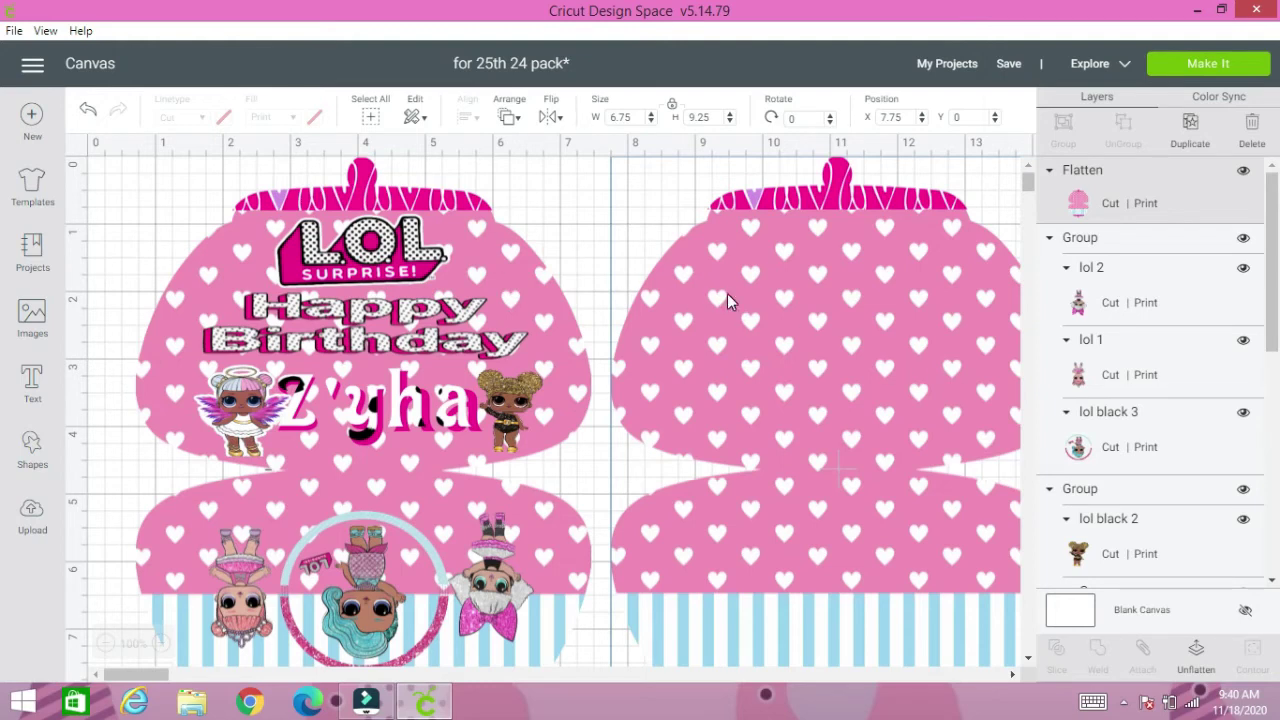
pyautogui.scroll(-2, 726, 297)
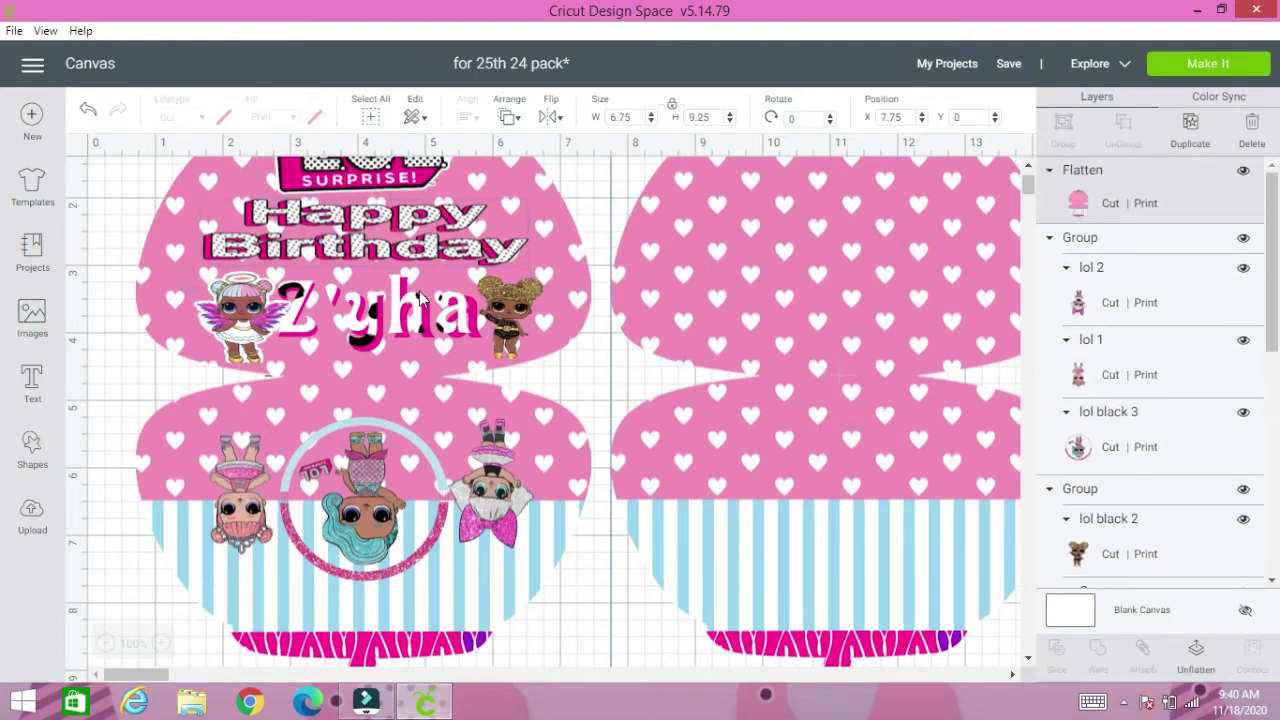
pyautogui.click(392, 178)
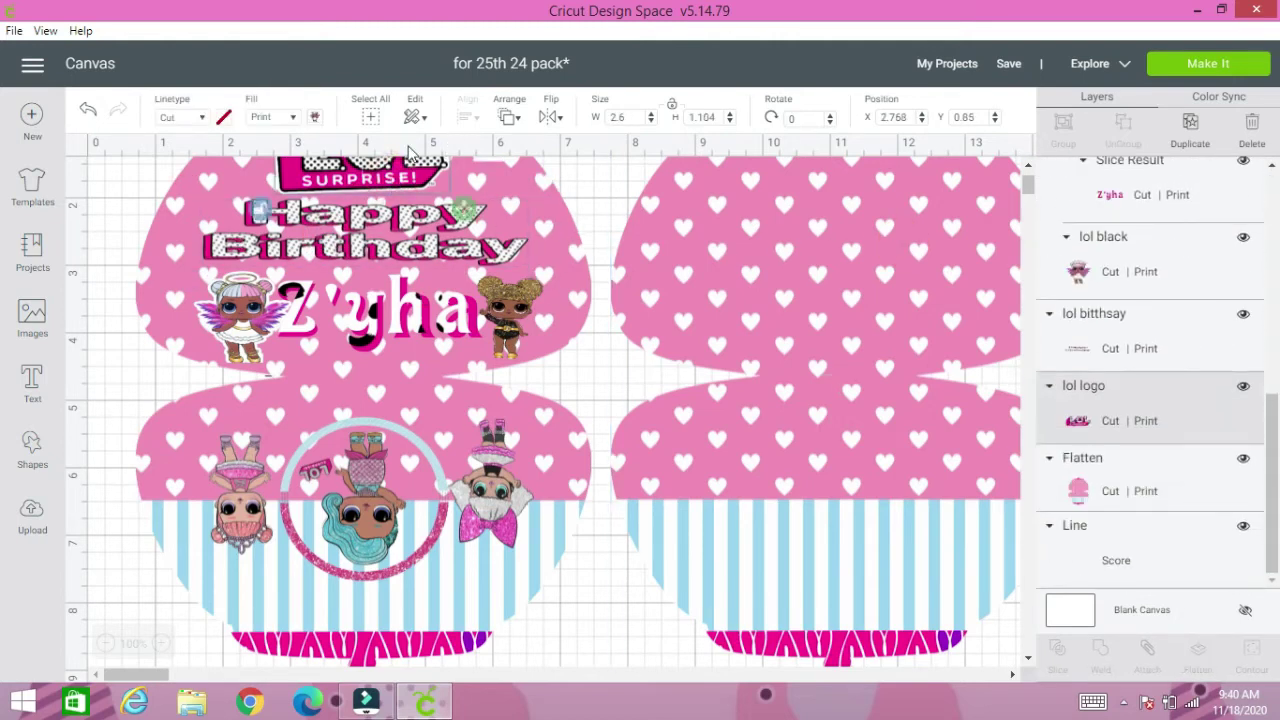
pyautogui.scroll(2, 385, 198)
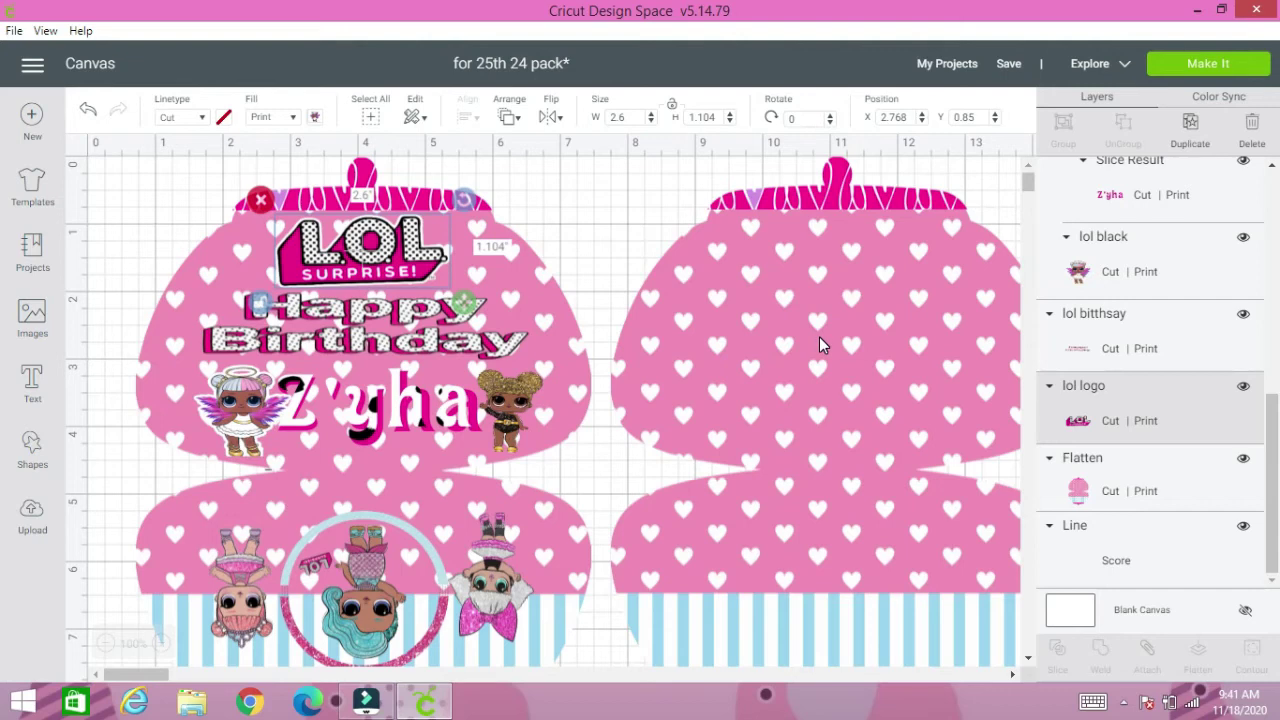
pyautogui.click(612, 207)
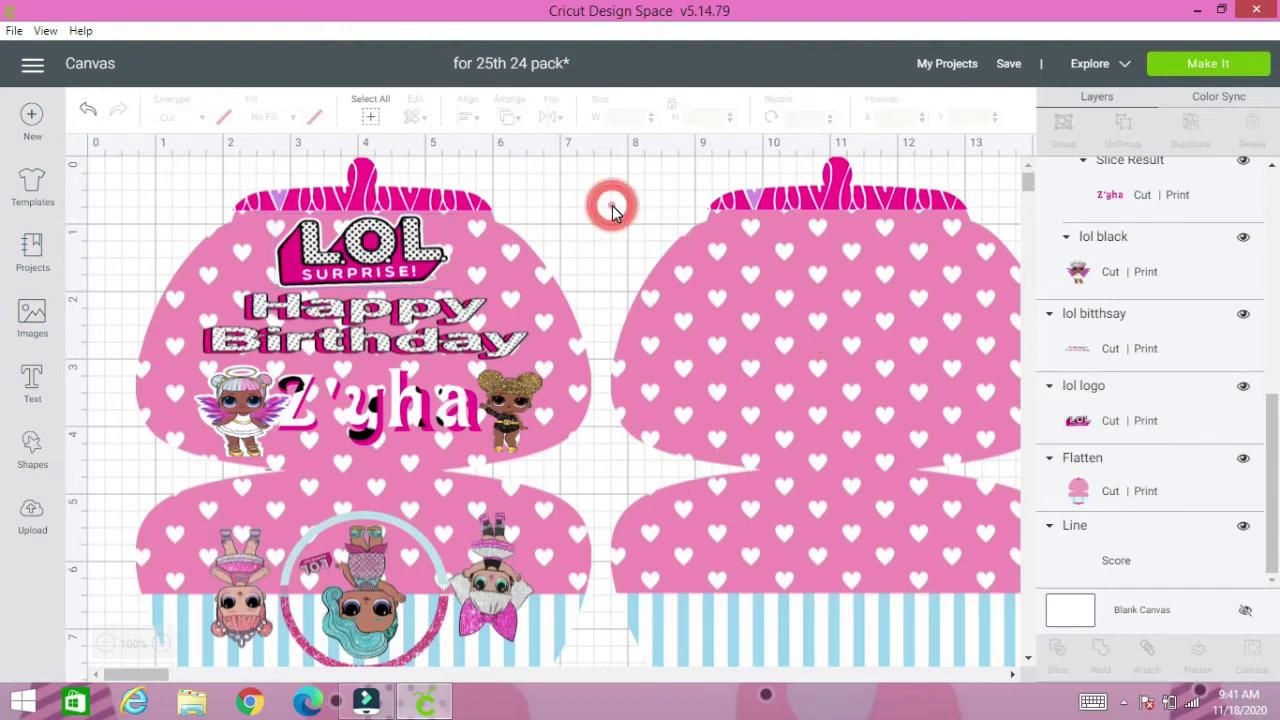